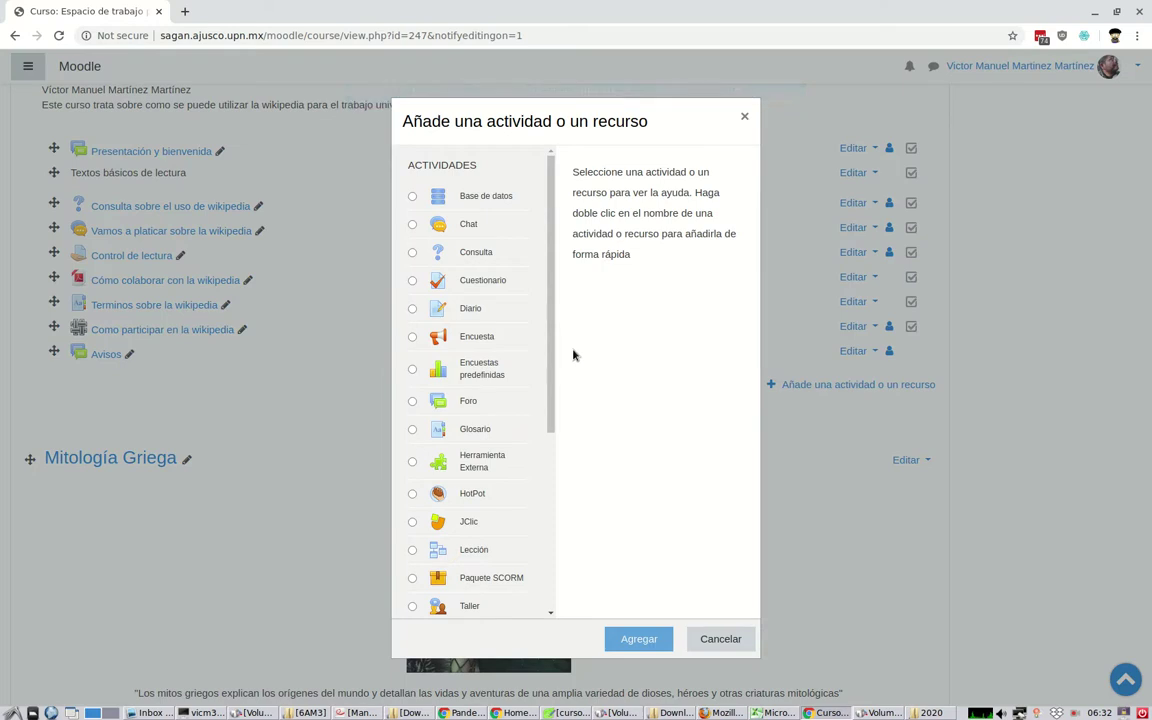
# Add an Encuesta activity to the La wikipedia section and name it "Uso de la wikipedia".
pyautogui.click(440, 337)
pyautogui.doubleClick(446, 340)
pyautogui.click(428, 296)
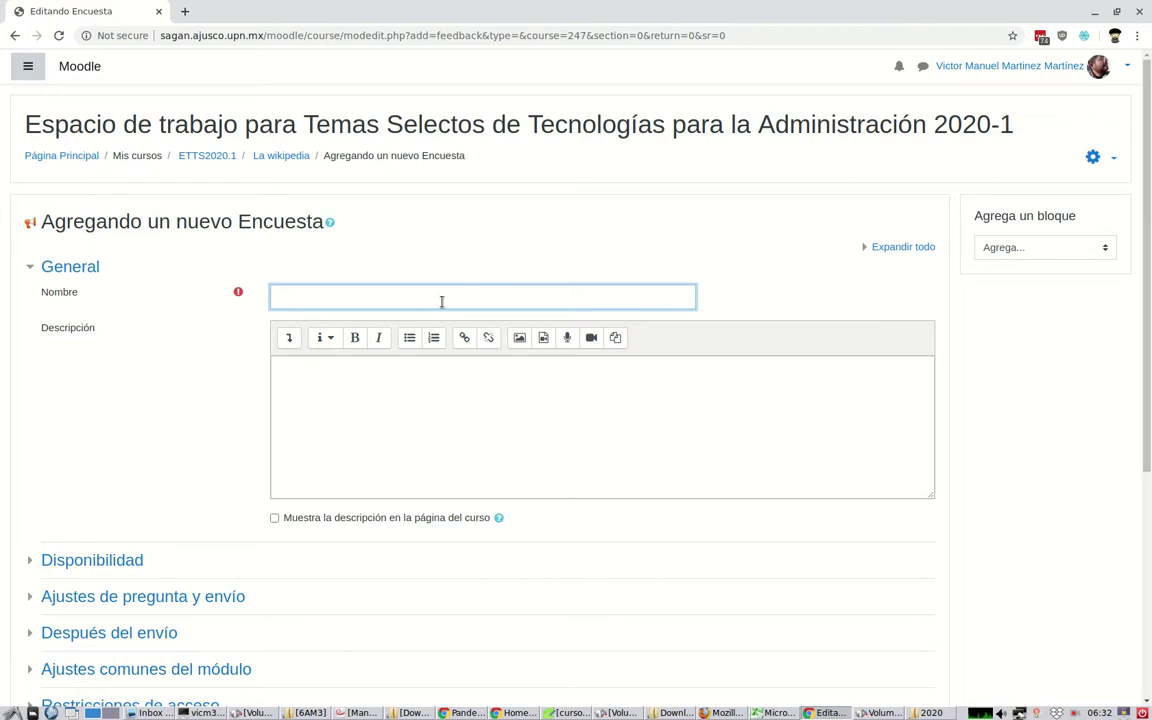
pyautogui.write('USo de l')
pyautogui.hotkey('ctrl', 'a')
pyautogui.press('BackSpace')
pyautogui.write('Uso de la wikipedia')
pyautogui.press('Tab')
pyautogui.press('Tab')
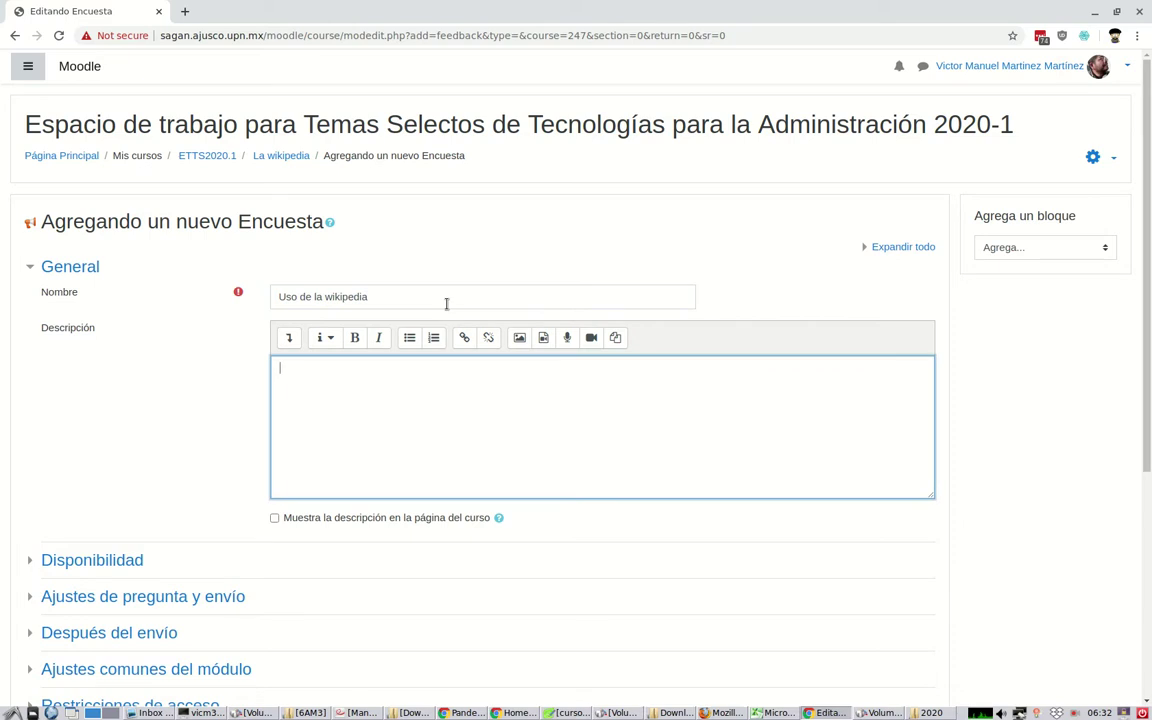
# Enter the survey description "Los datos que se proveen seran tratatados de manera confidencial, no hay respuestas correctas o incorrrectas.".
pyautogui.scroll(-1, 154, 345)
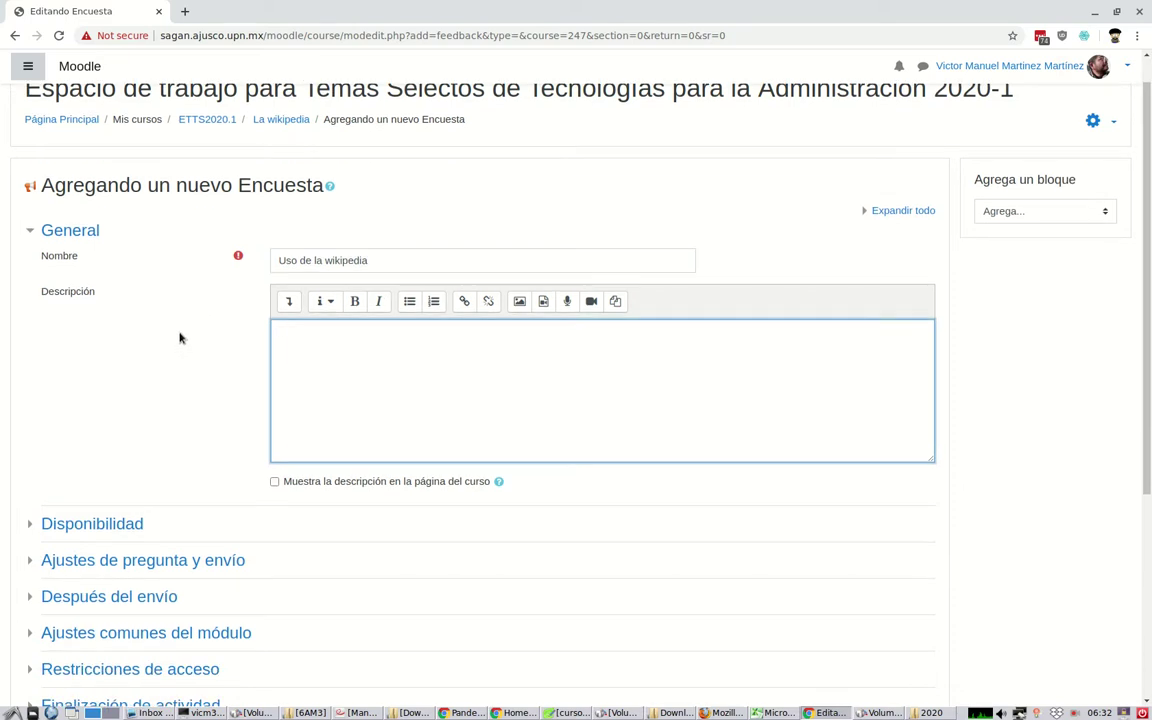
pyautogui.scroll(-2, 185, 334)
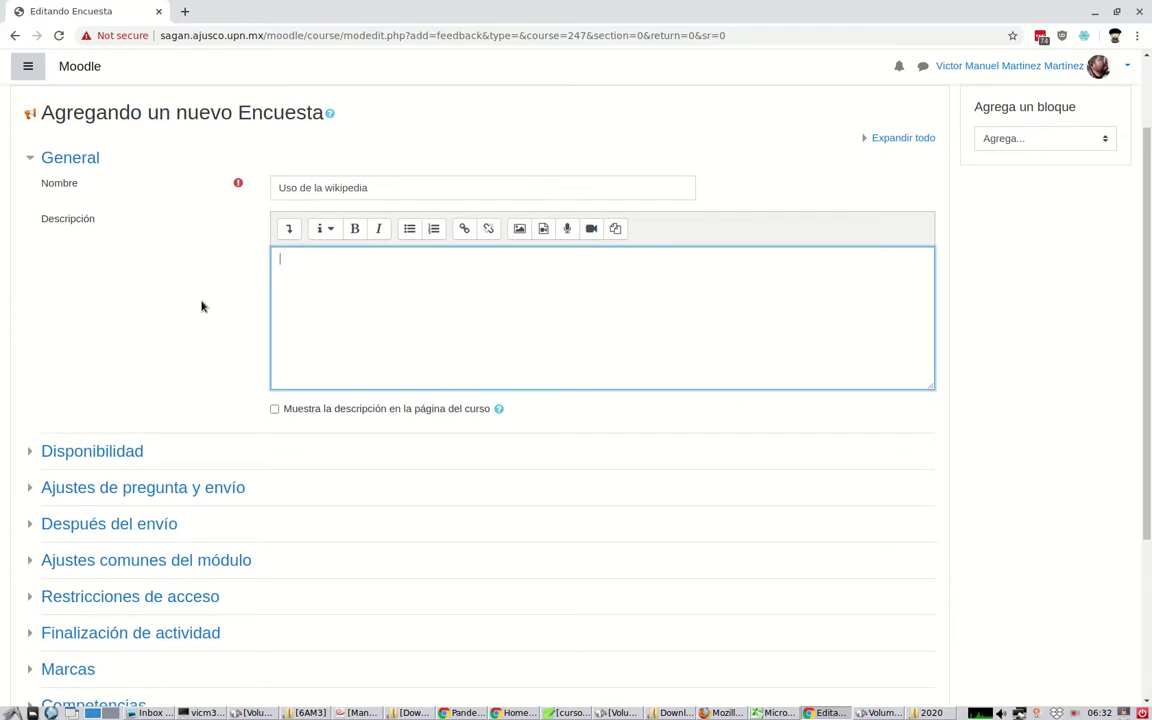
pyautogui.write('Los datos que se prov')
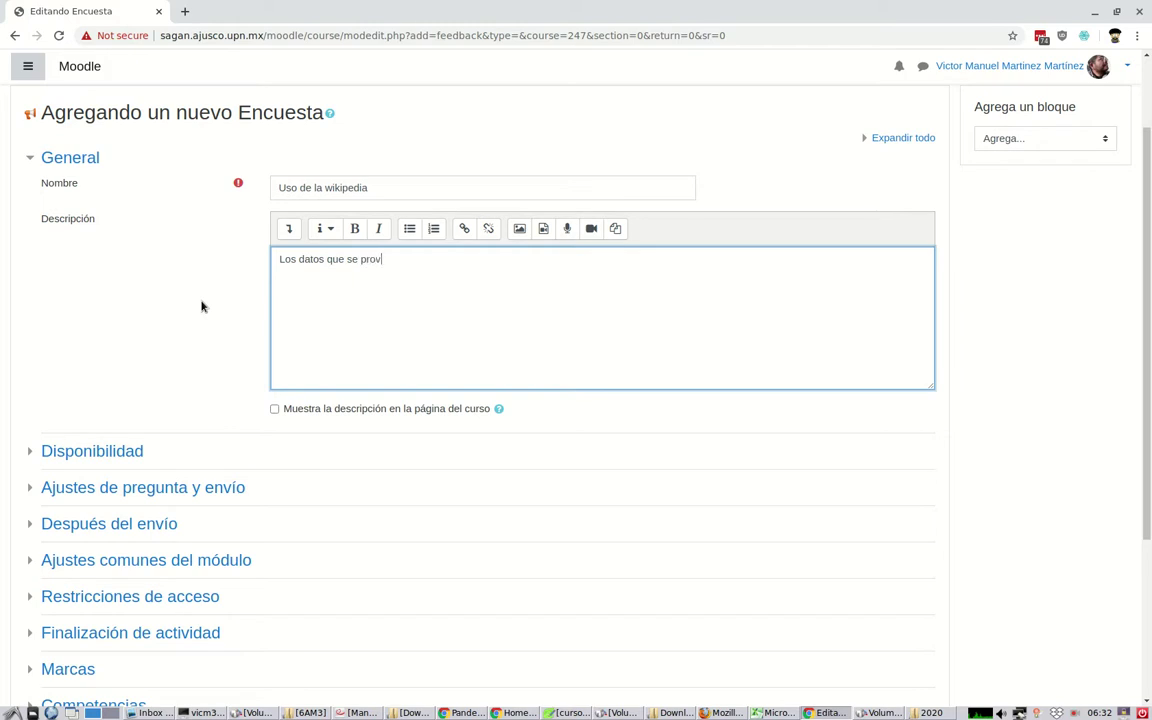
pyautogui.write('een seran tratato')
pyautogui.write('dos de manera ')
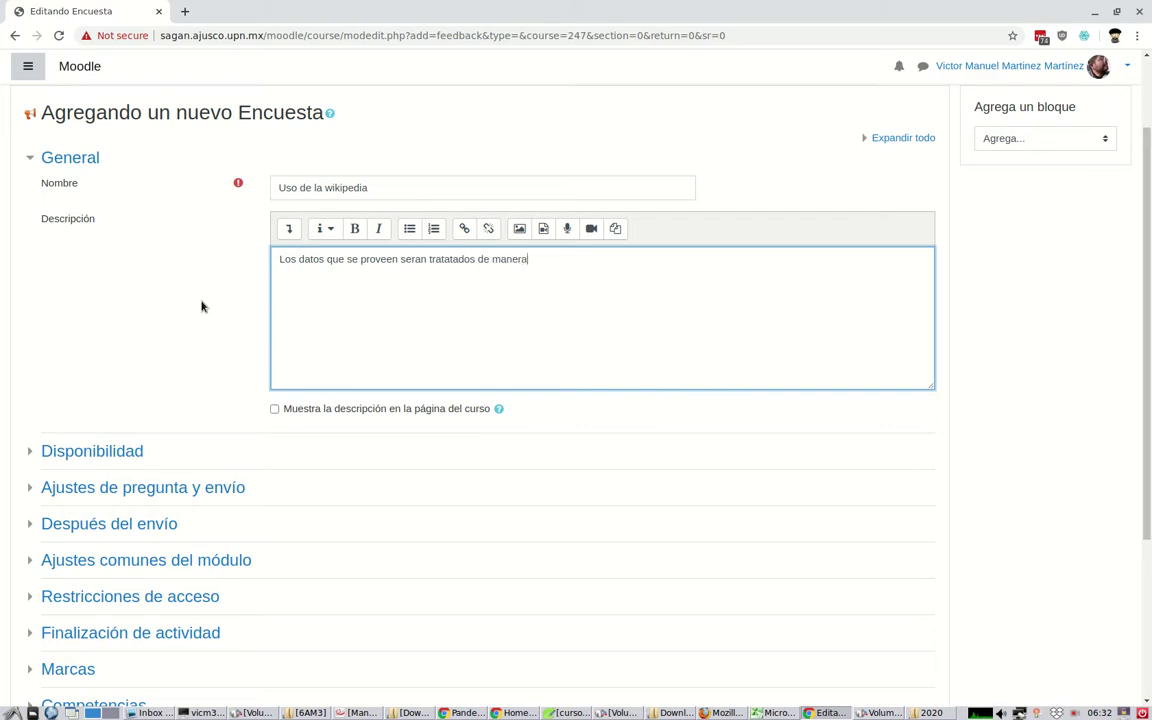
pyautogui.write('confidencial y')
pyautogui.press('BackSpace')
pyautogui.press('BackSpace')
pyautogui.press('BackSpace')
pyautogui.write(', no hay preguntas ')
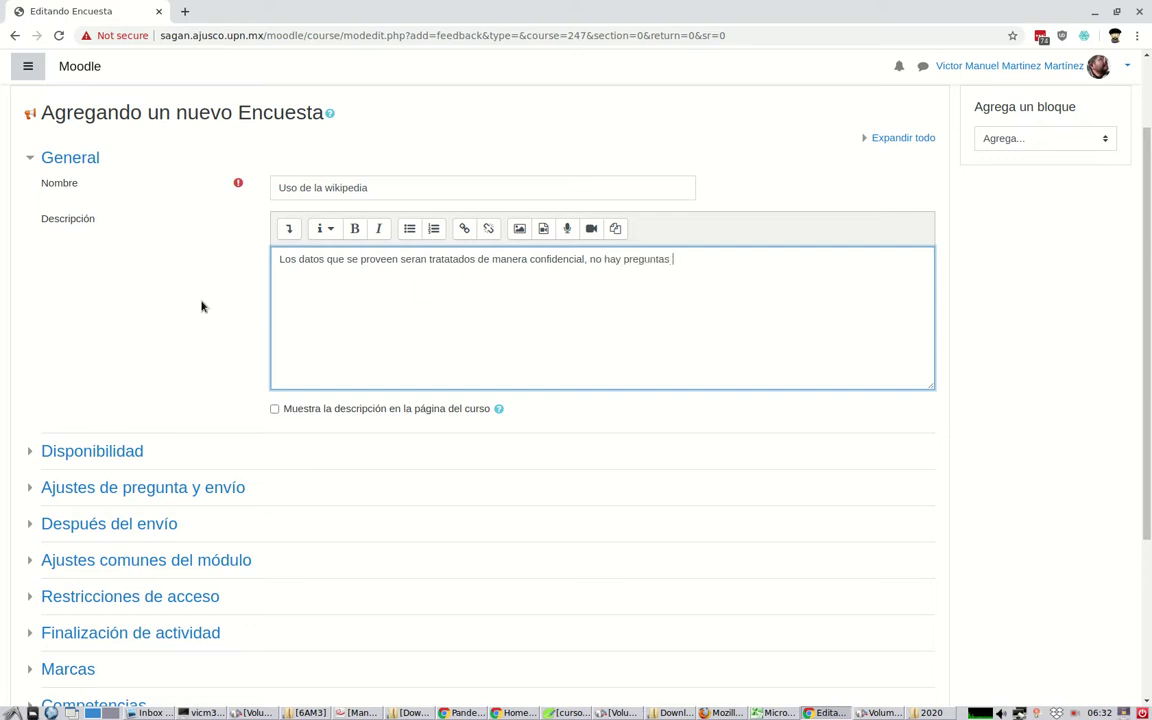
pyautogui.write('cor')
pyautogui.write('e')
pyautogui.write('ect')
pyautogui.press('BackSpace')
pyautogui.press('BackSpace')
pyautogui.press('BackSpace')
pyautogui.press('BackSpace')
pyautogui.press('BackSpace')
pyautogui.press('BackSpace')
pyautogui.press('BackSpace')
pyautogui.press('BackSpace')
pyautogui.press('BackSpace')
pyautogui.press('BackSpace')
pyautogui.press('BackSpace')
pyautogui.press('BackSpace')
pyautogui.press('BackSpace')
pyautogui.press('BackSpace')
pyautogui.press('BackSpace')
pyautogui.press('BackSpace')
pyautogui.press('BackSpace')
pyautogui.write('respuestas correctas o incror')
pyautogui.press('BackSpace')
pyautogui.press('BackSpace')
pyautogui.press('BackSpace')
pyautogui.write('orrrectas.')
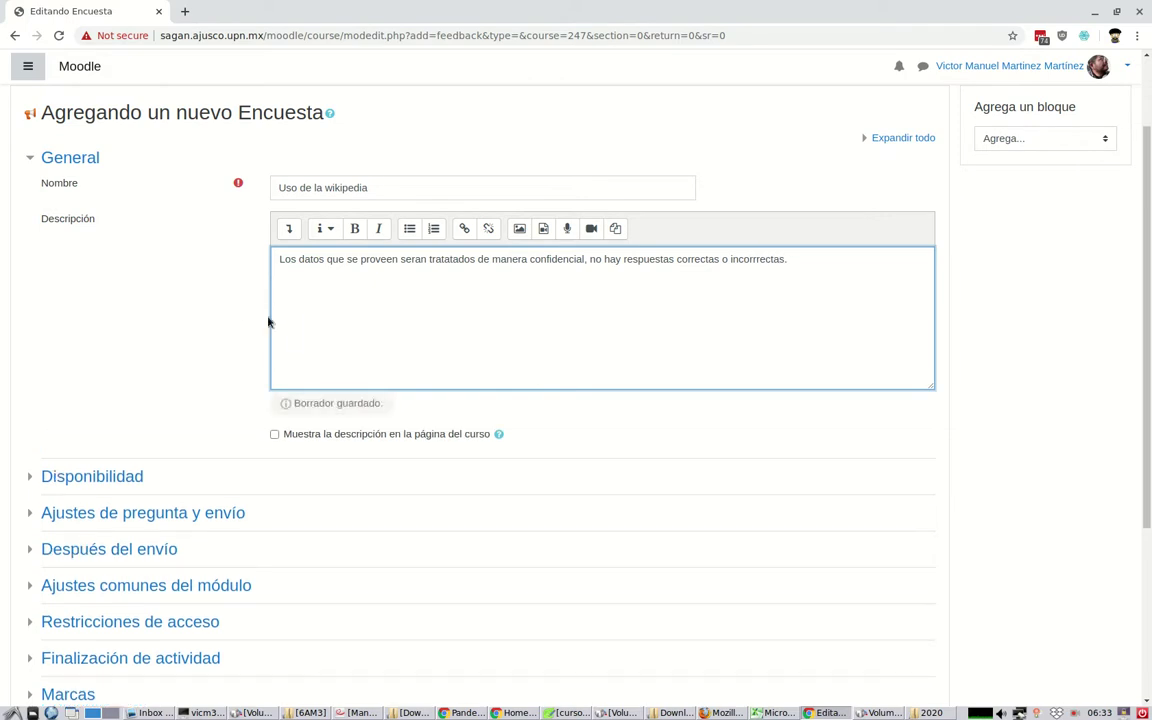
# Try enabling the start and end dates for allowing responses in the survey's availability settings.
pyautogui.scroll(-4, 205, 300)
pyautogui.scroll(5, 200, 267)
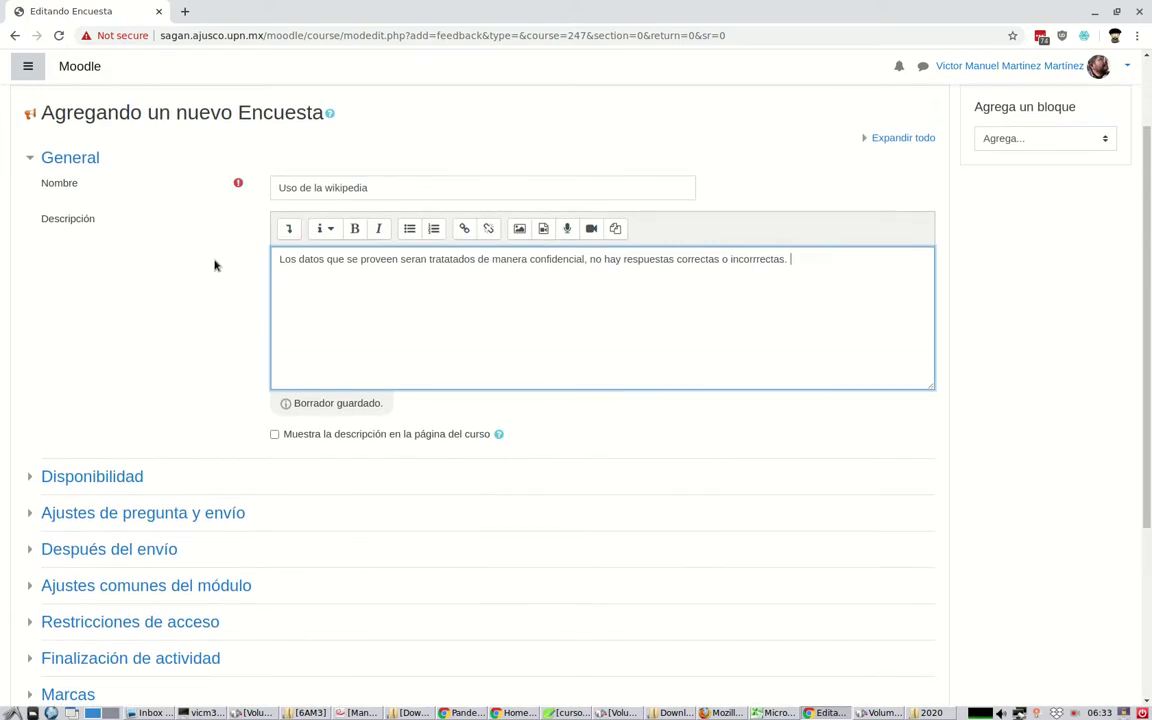
pyautogui.scroll(-2, 123, 262)
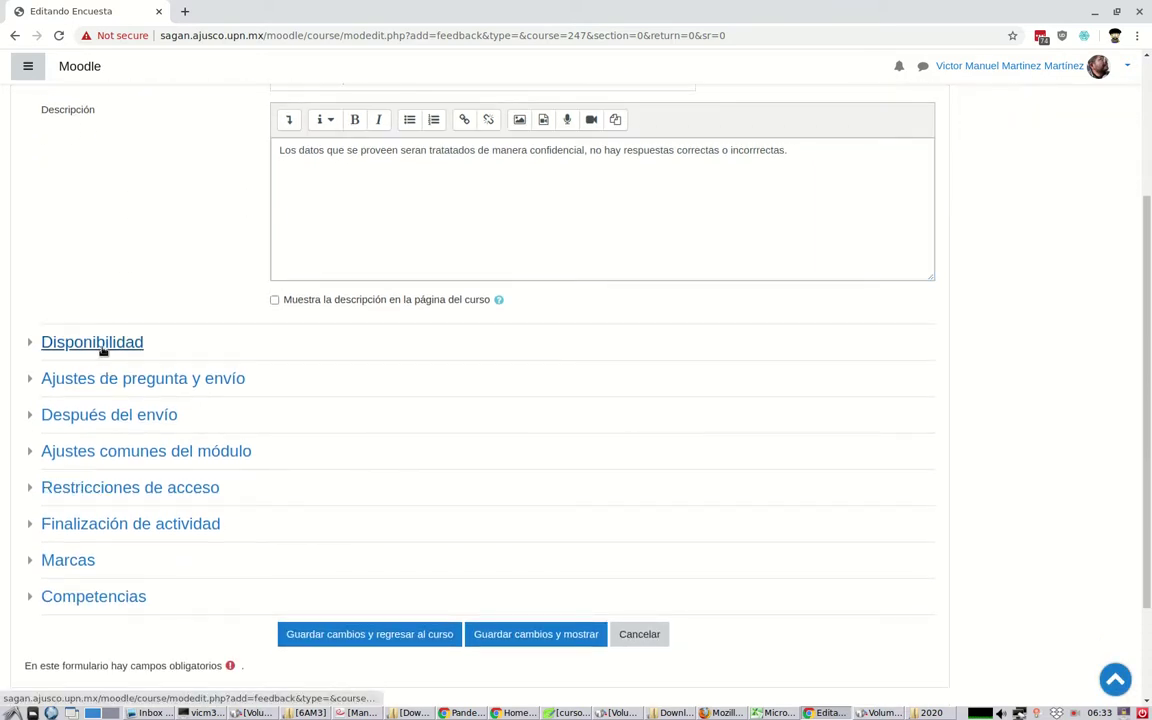
pyautogui.click(103, 345)
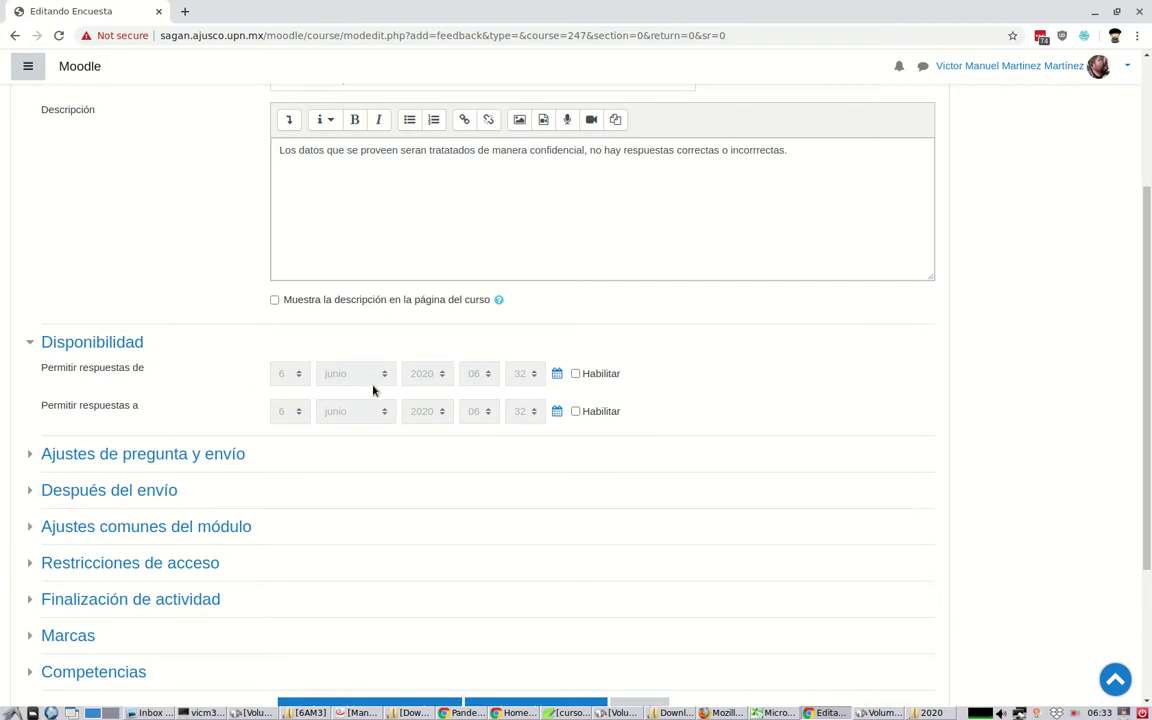
pyautogui.click(576, 373)
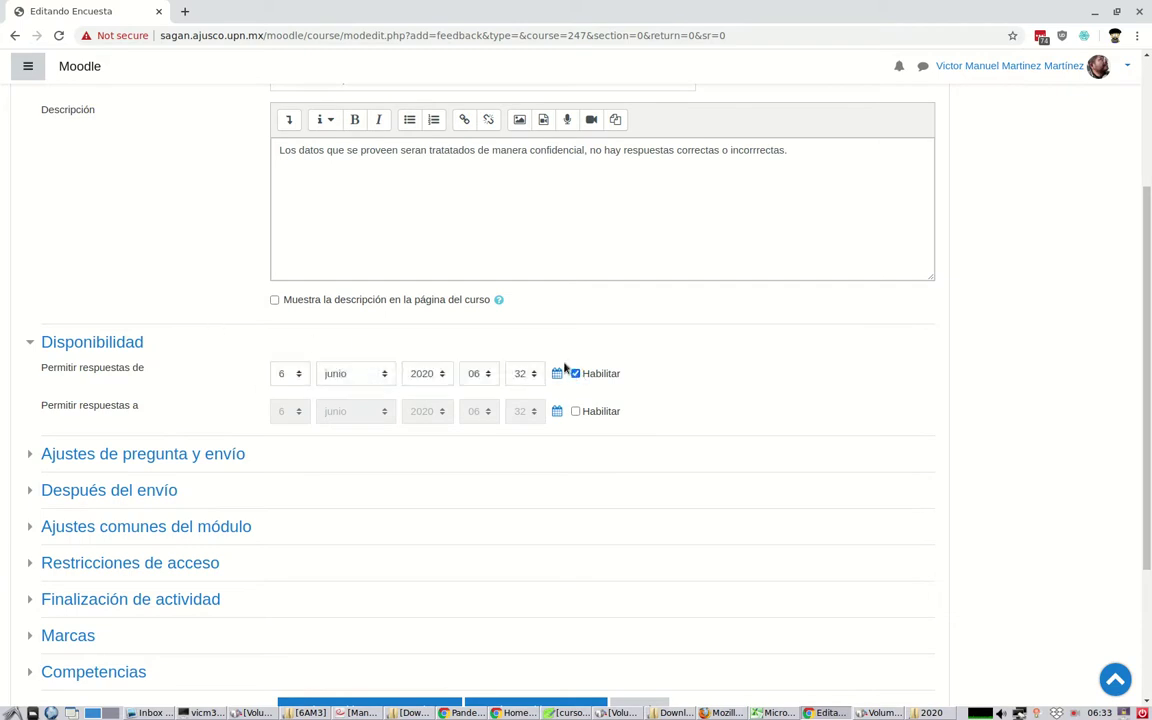
pyautogui.click(577, 412)
pyautogui.click(576, 412)
pyautogui.click(576, 378)
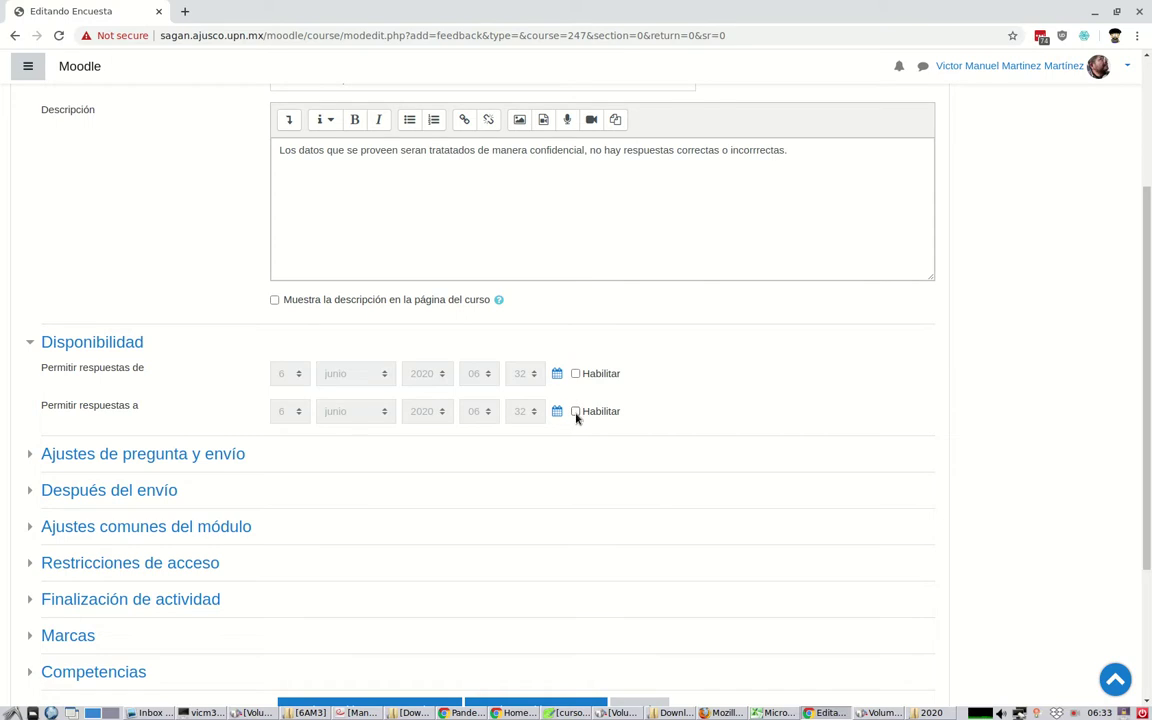
# Examine the question and submission settings, including the options for recording user names and for submission notifications.
pyautogui.scroll(-2, 242, 320)
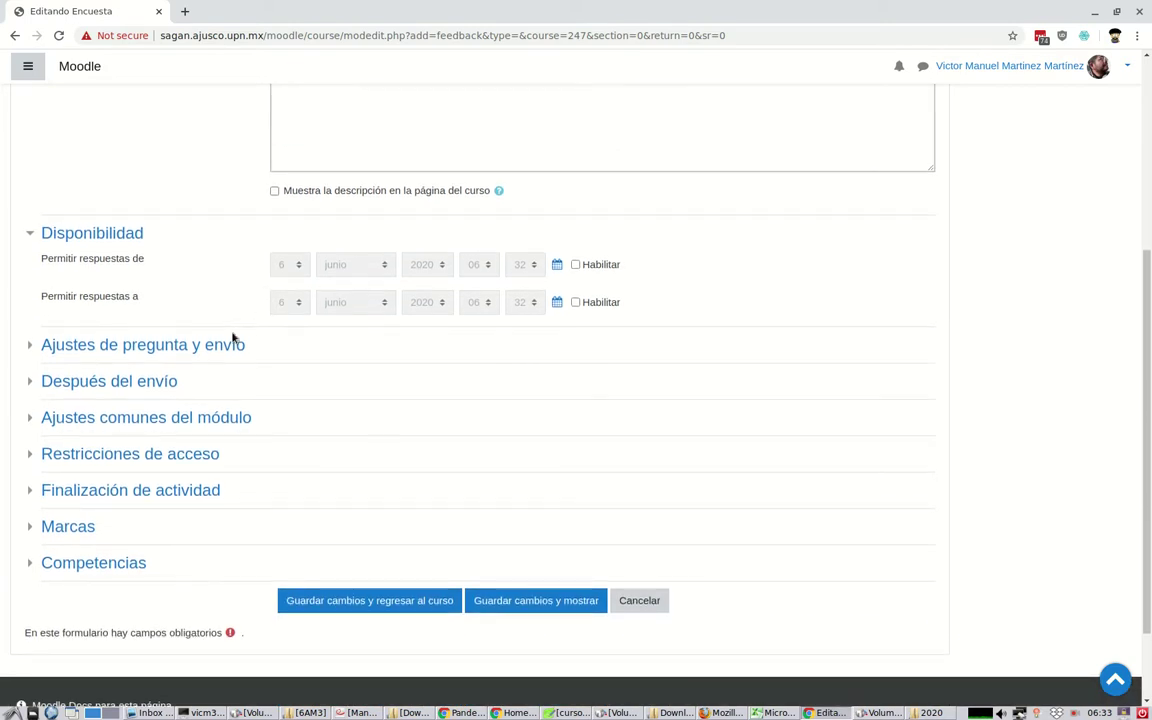
pyautogui.click(229, 345)
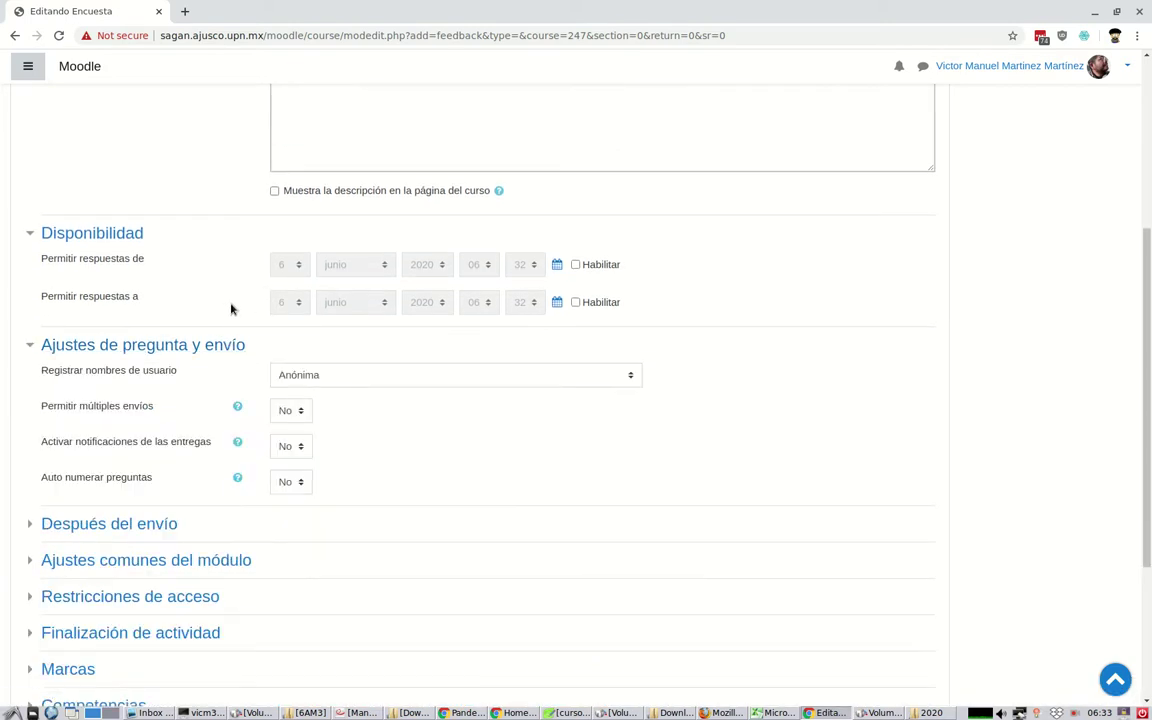
pyautogui.click(394, 381)
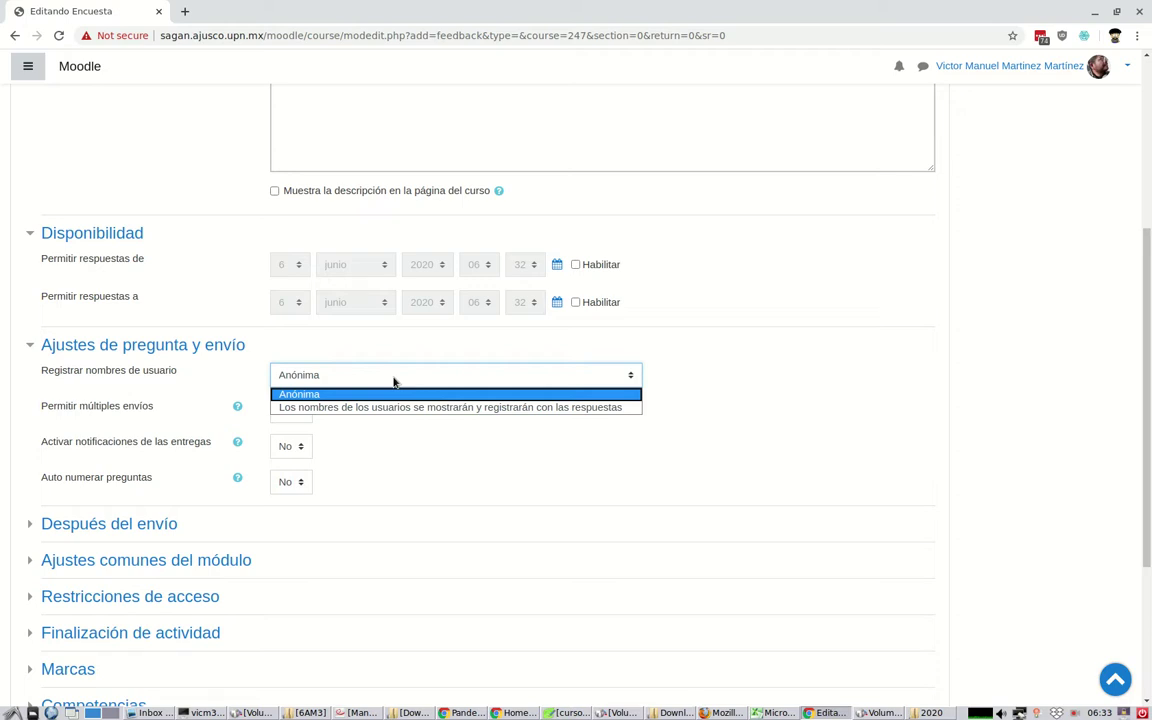
pyautogui.click(394, 381)
pyautogui.scroll(3, 401, 337)
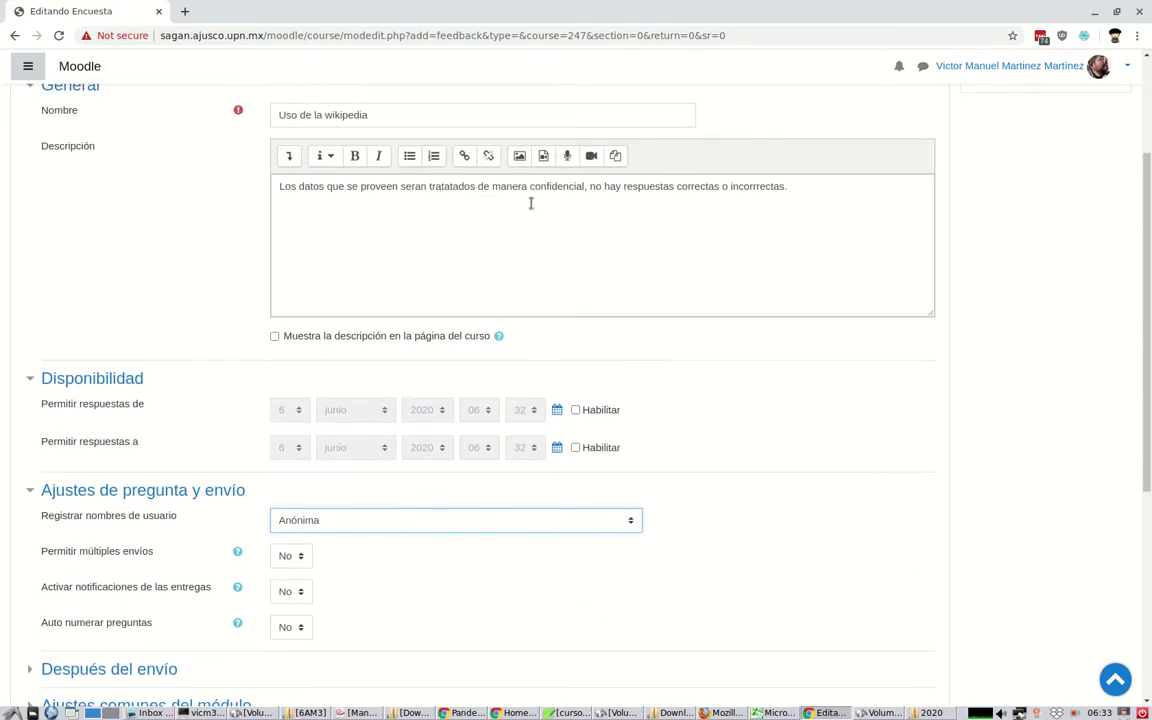
pyautogui.scroll(-1, 388, 525)
pyautogui.scroll(-2, 388, 509)
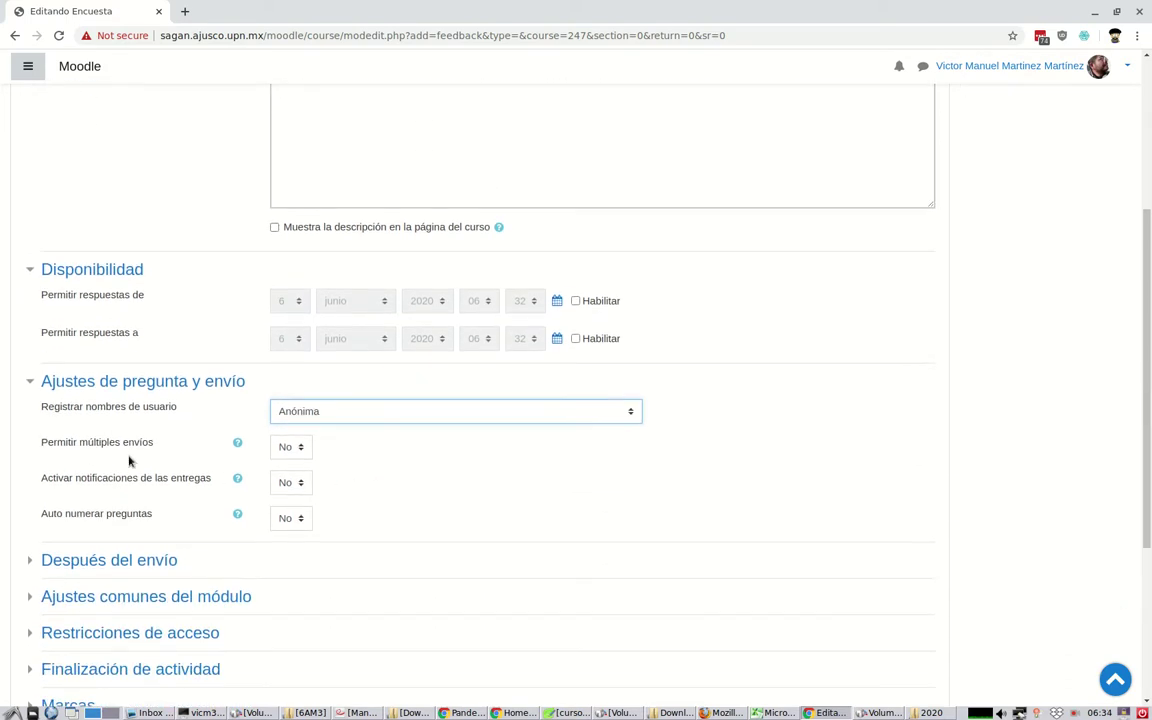
pyautogui.click(284, 488)
pyautogui.click(284, 490)
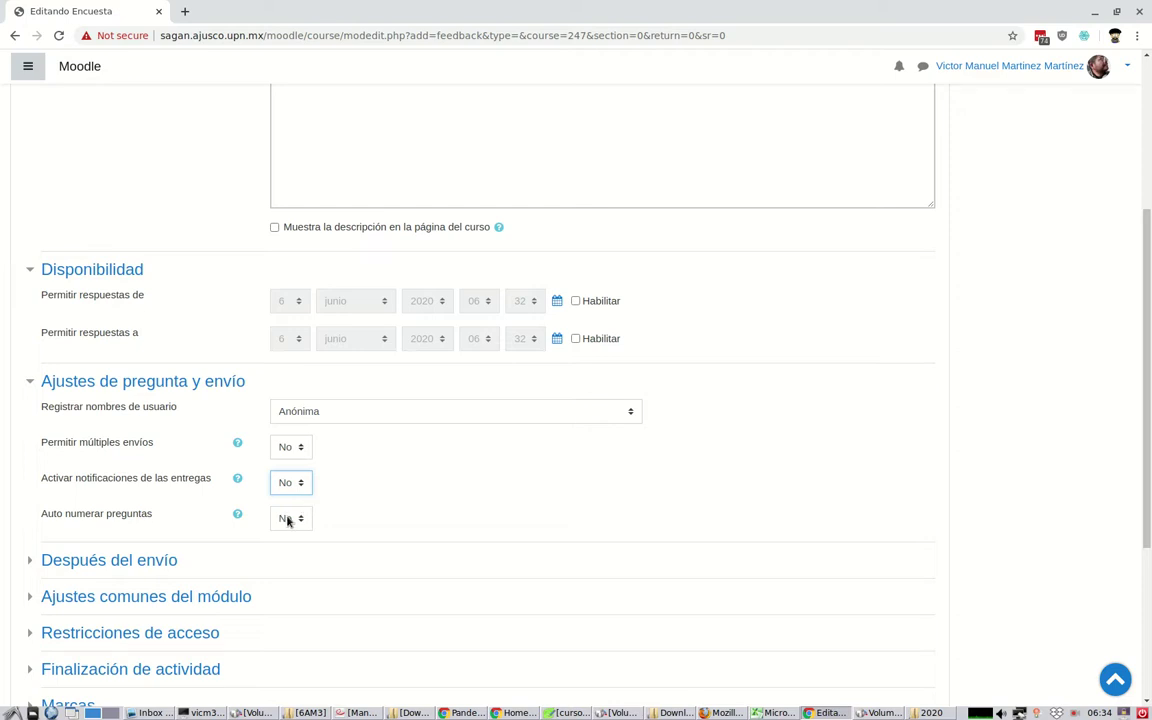
# Set the survey to show the analysis page after submission (Sí).
pyautogui.scroll(-1, 287, 520)
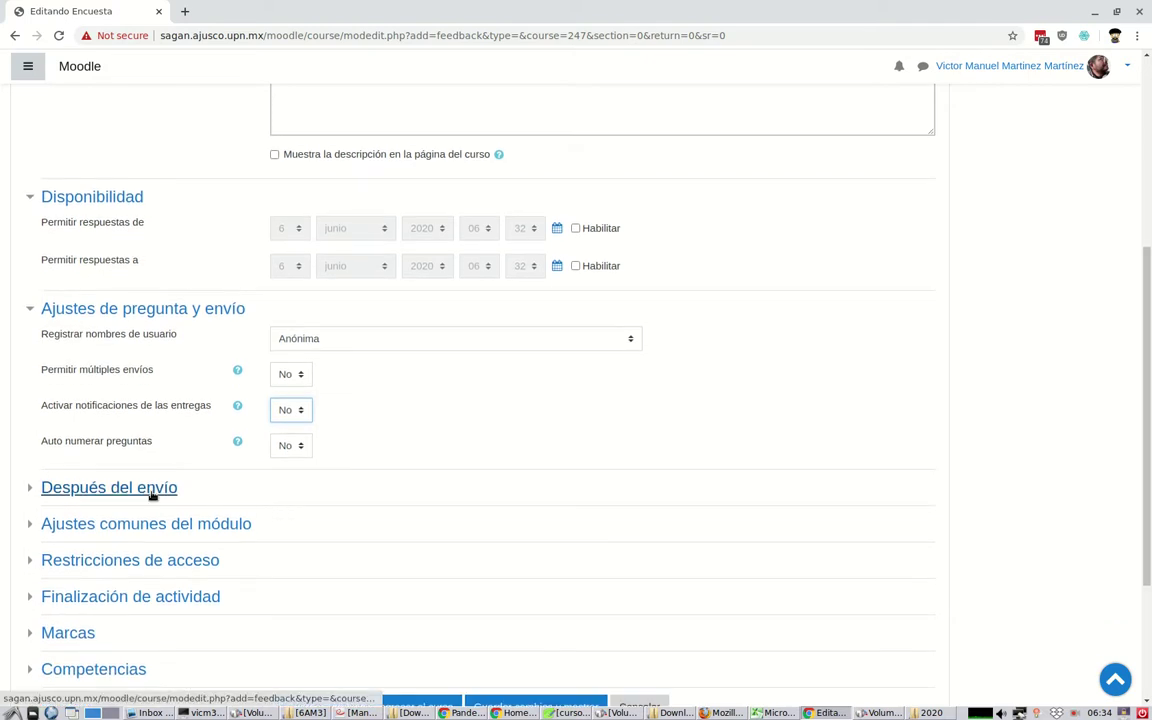
pyautogui.click(152, 495)
pyautogui.scroll(-1, 254, 501)
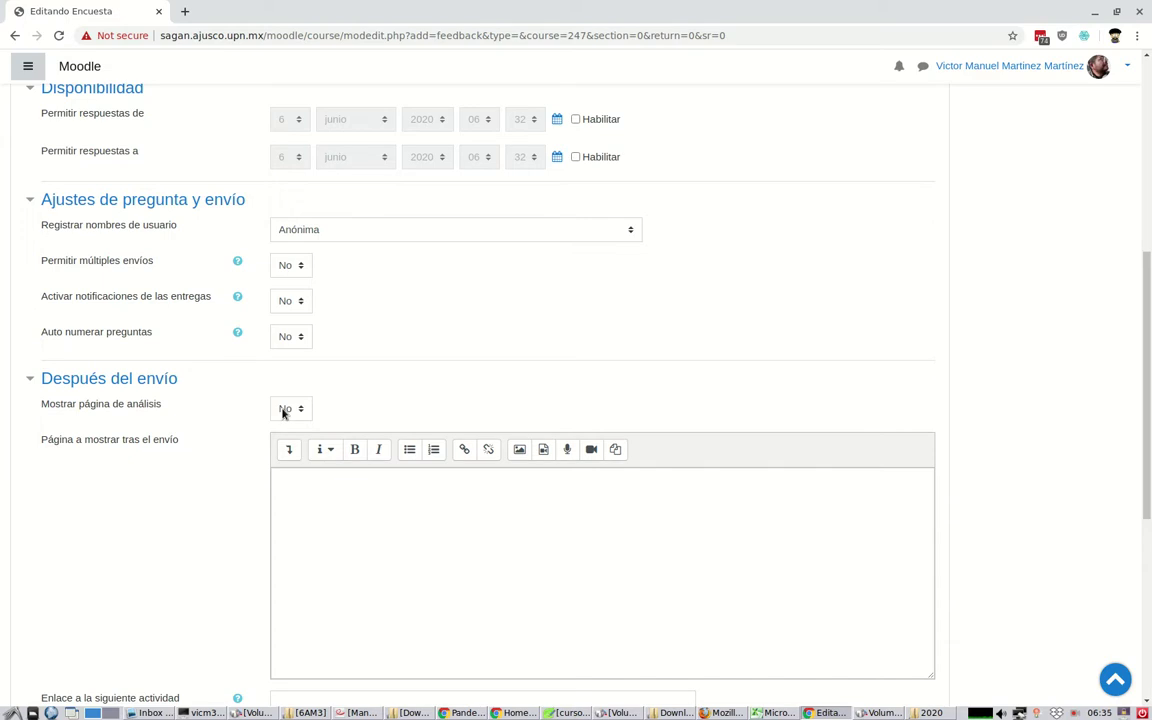
pyautogui.click(283, 411)
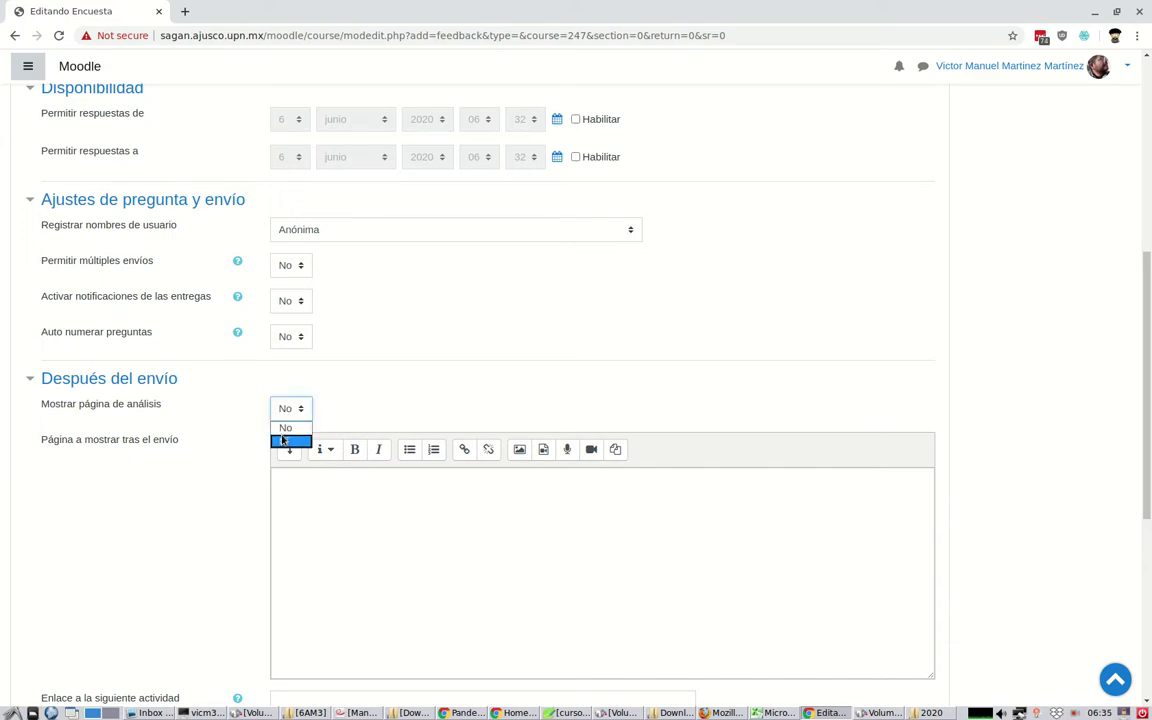
pyautogui.click(283, 440)
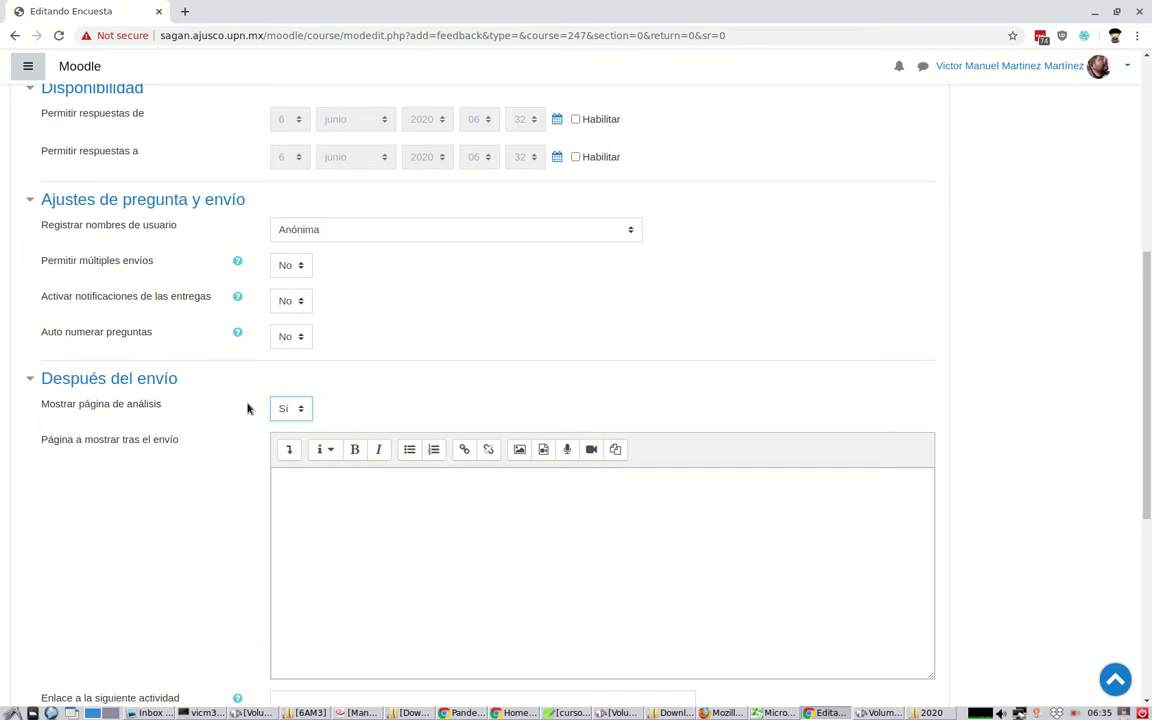
# Write the after-submission page text "Gracias por contestar nuestra encuesta, agradecemos el tiempo que nos has brindado.".
pyautogui.scroll(-1, 246, 405)
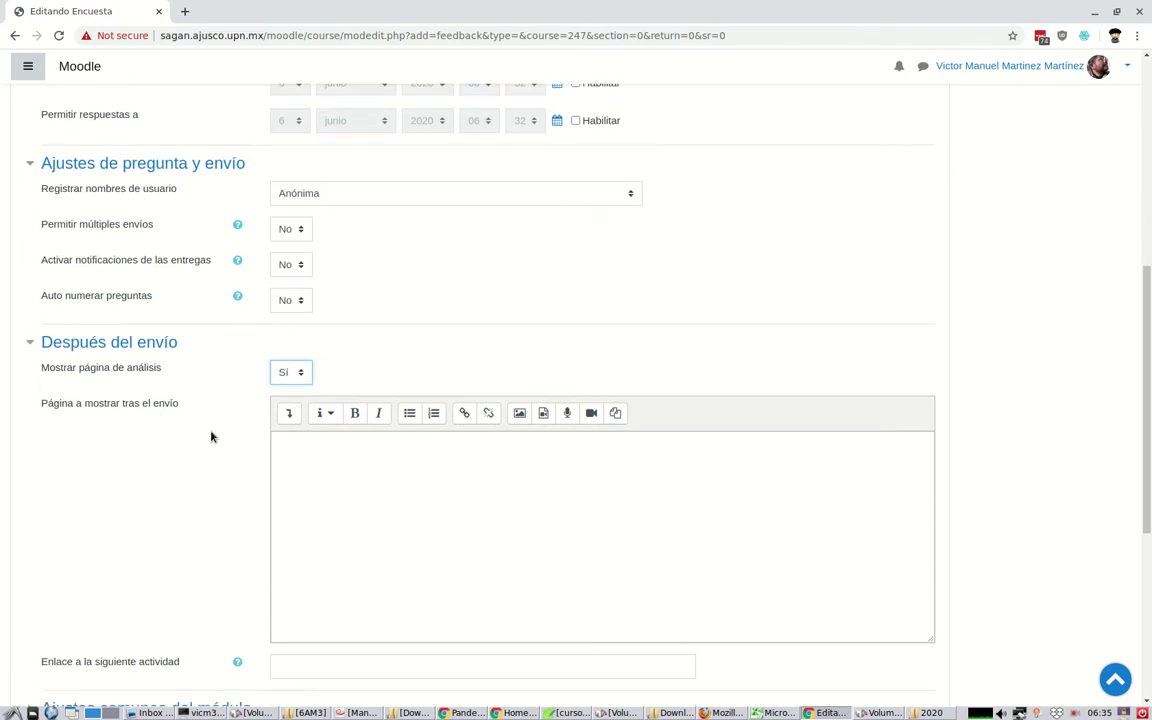
pyautogui.click(309, 456)
pyautogui.write('Gracias por')
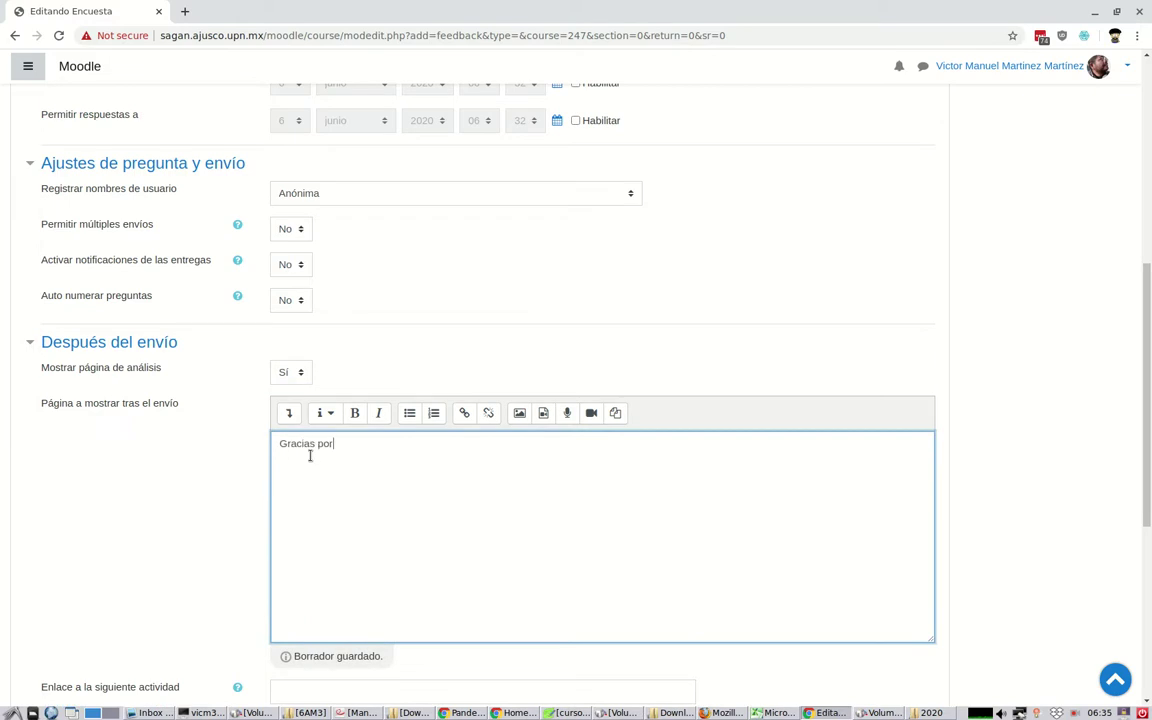
pyautogui.write(' contstar nu')
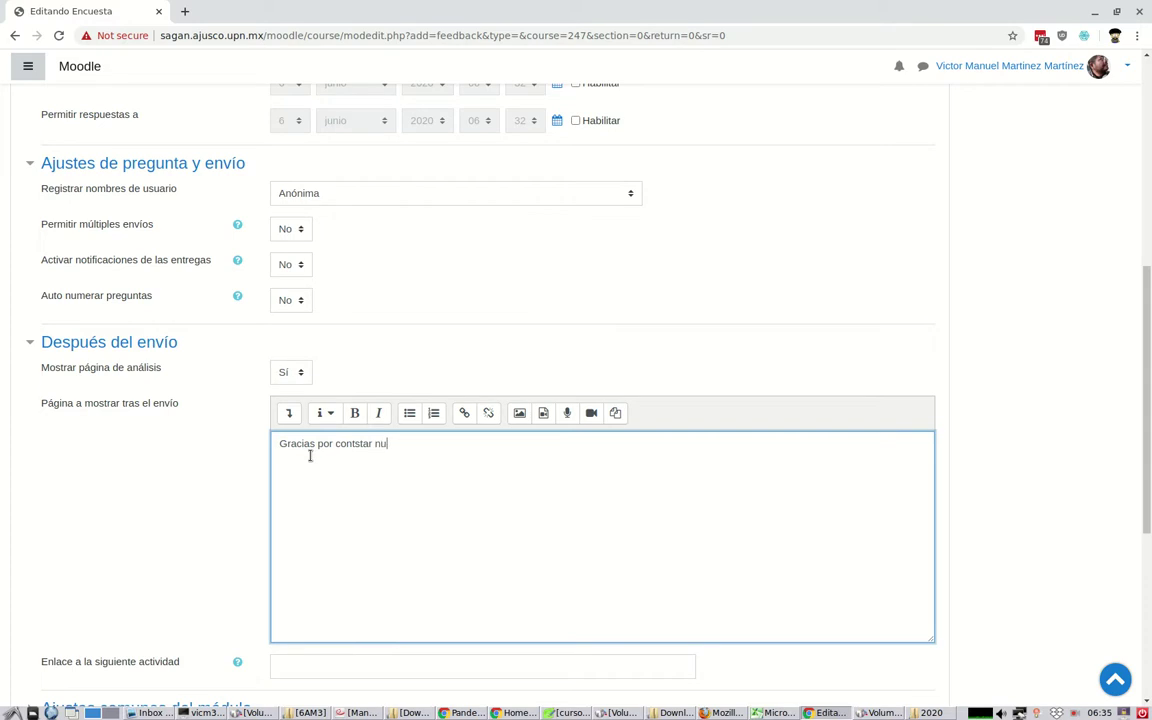
pyautogui.write('estra encuesta, agradecemos el t')
pyautogui.write('iemp')
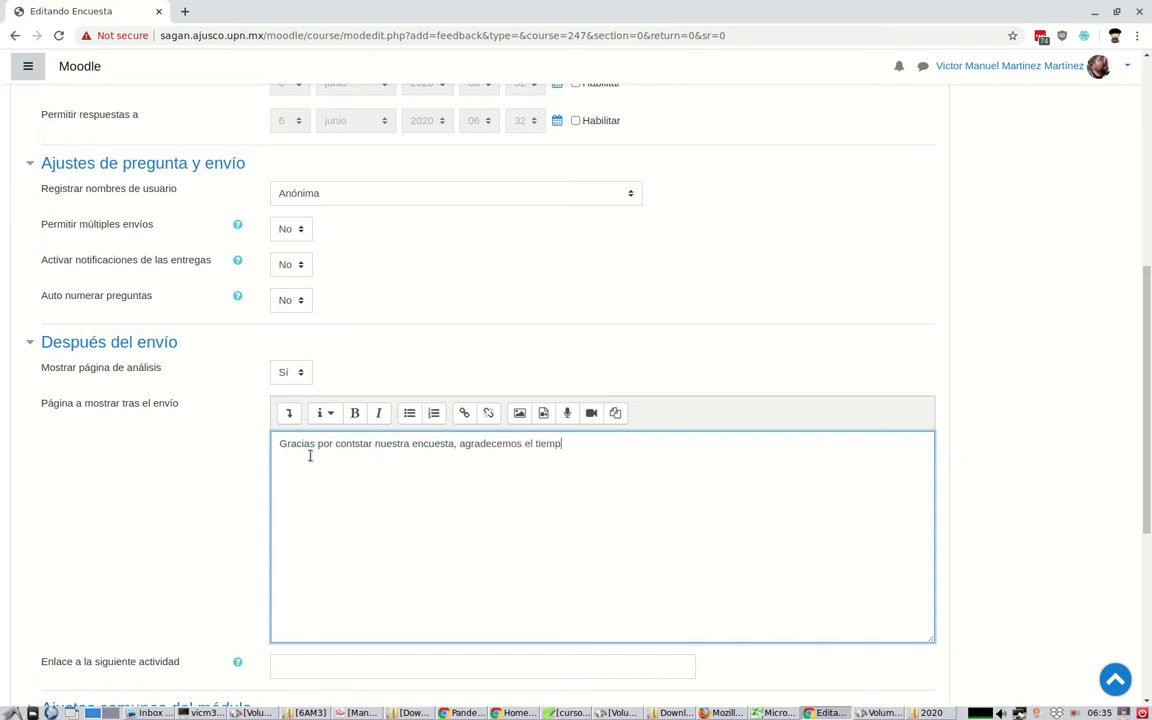
pyautogui.write('o que nos has brindado')
pyautogui.click(355, 443)
pyautogui.write('e')
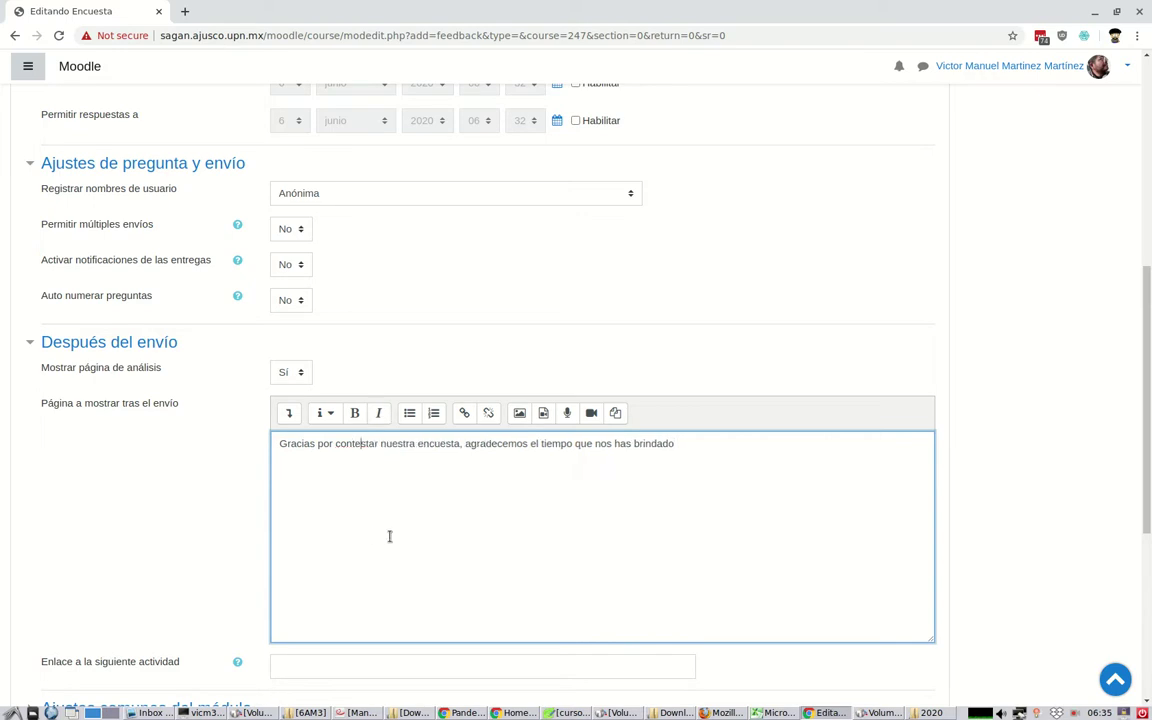
pyautogui.click(676, 443)
pyautogui.write('.')
# Check the common module settings, and save the survey so that its page is displayed.
pyautogui.scroll(-3, 517, 465)
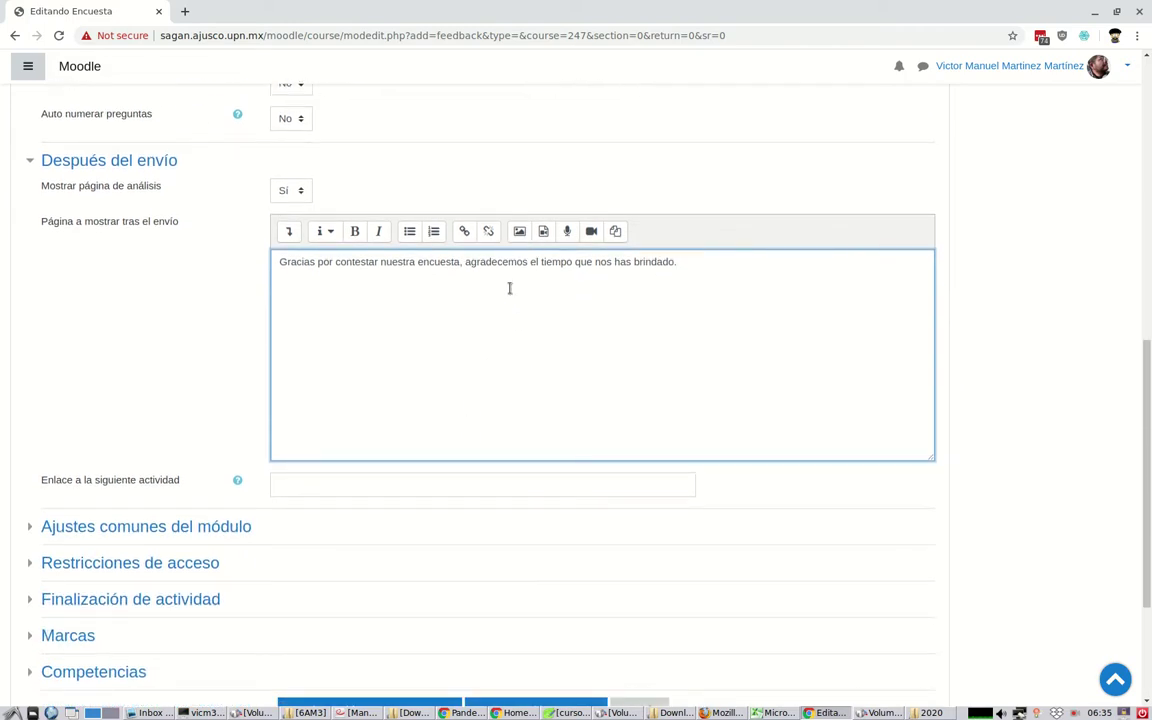
pyautogui.scroll(-1, 368, 340)
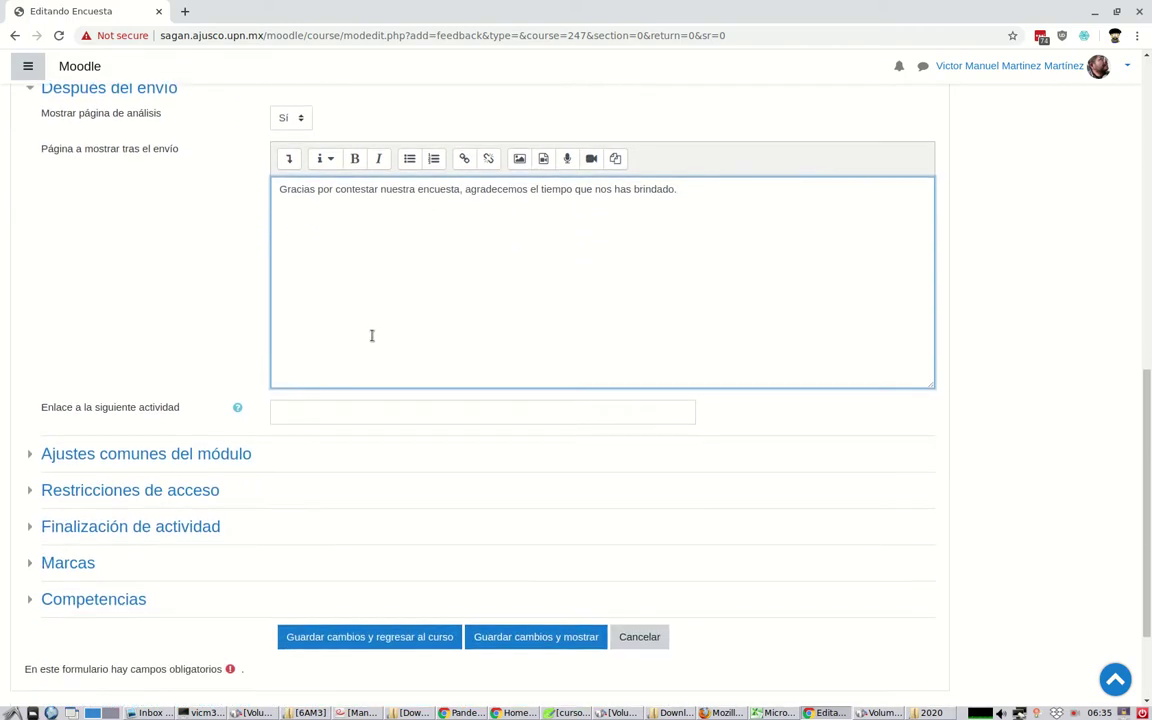
pyautogui.click(246, 455)
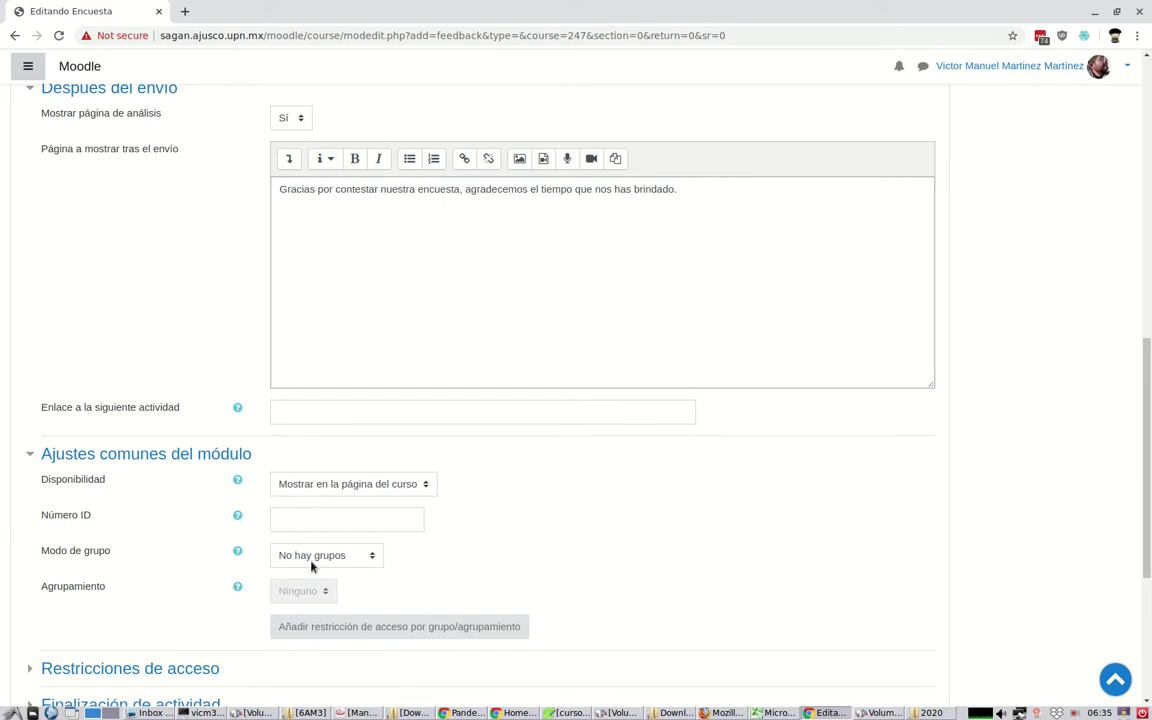
pyautogui.scroll(-5, 330, 555)
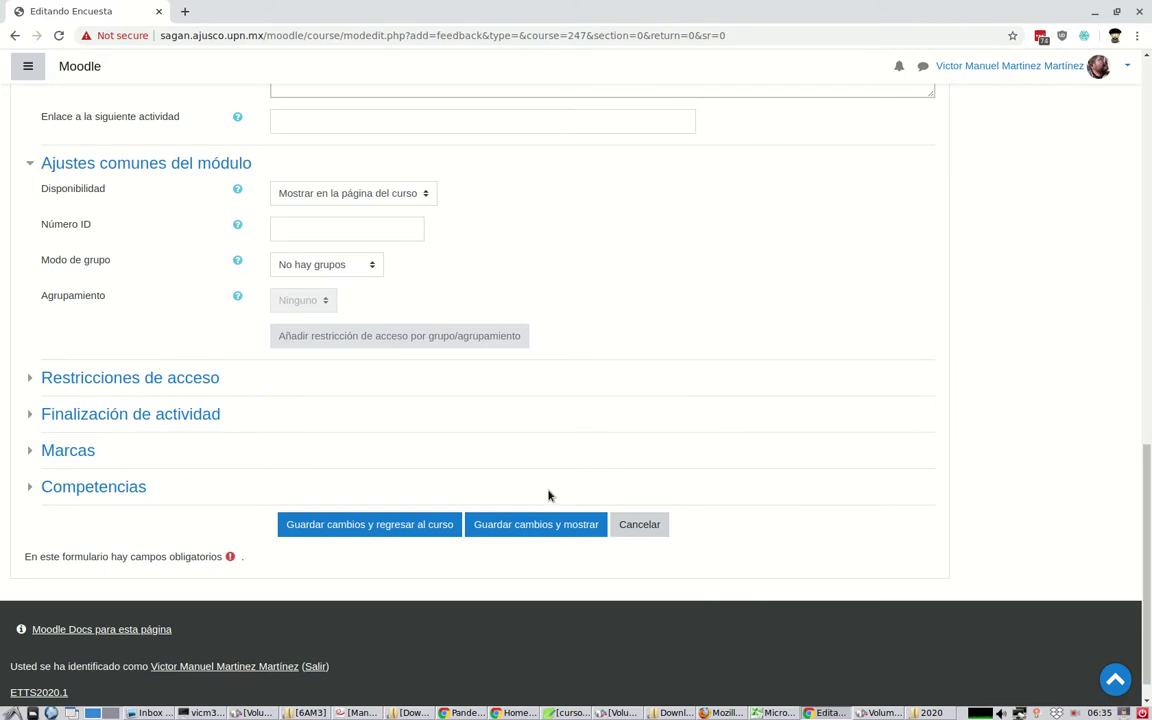
pyautogui.click(540, 522)
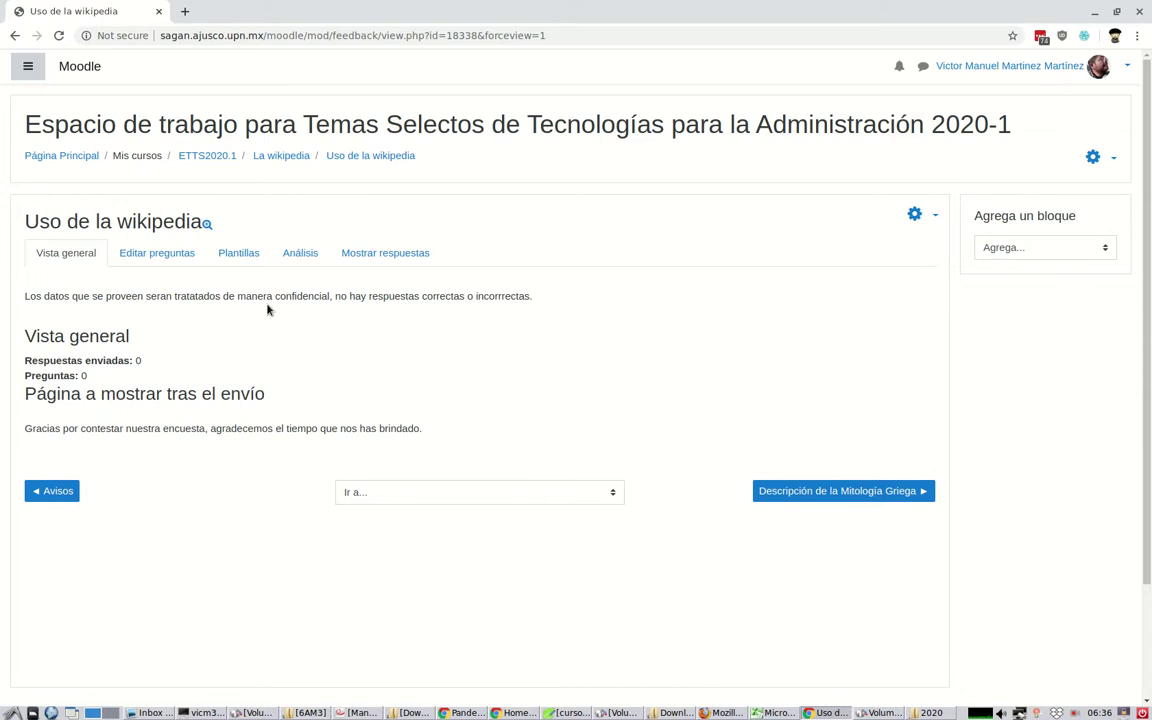
# Examine the template options of the survey, and return to its general overview.
pyautogui.click(234, 259)
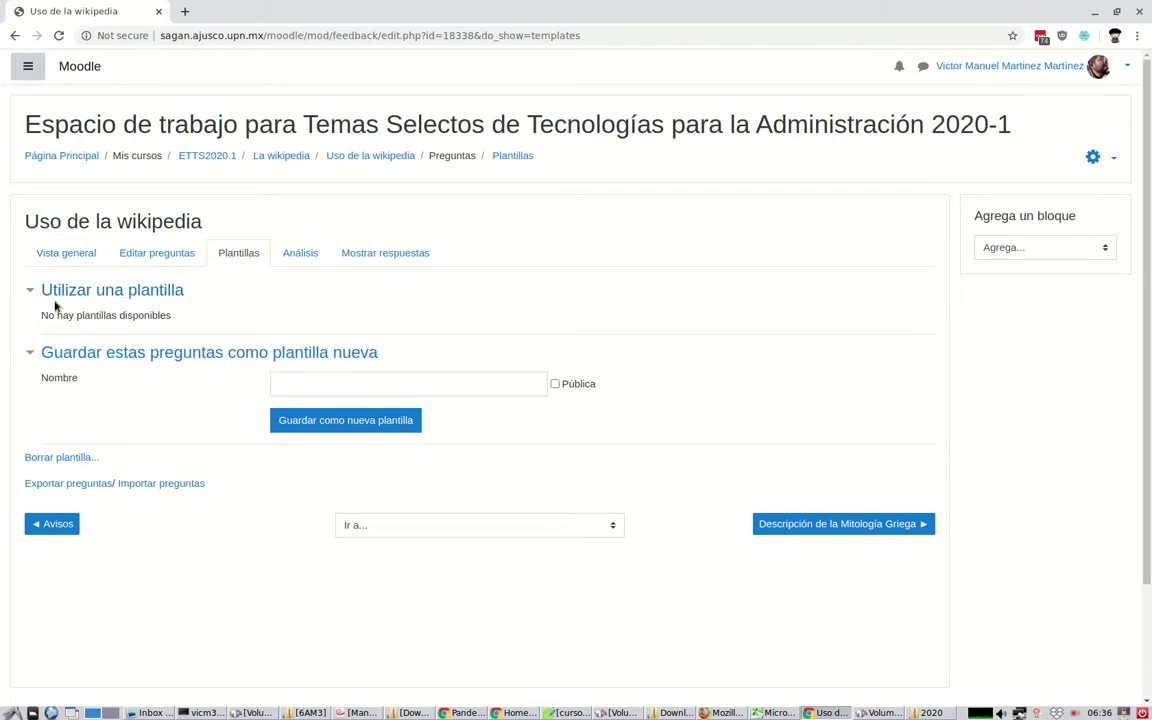
pyautogui.click(28, 292)
pyautogui.click(27, 293)
pyautogui.click(64, 258)
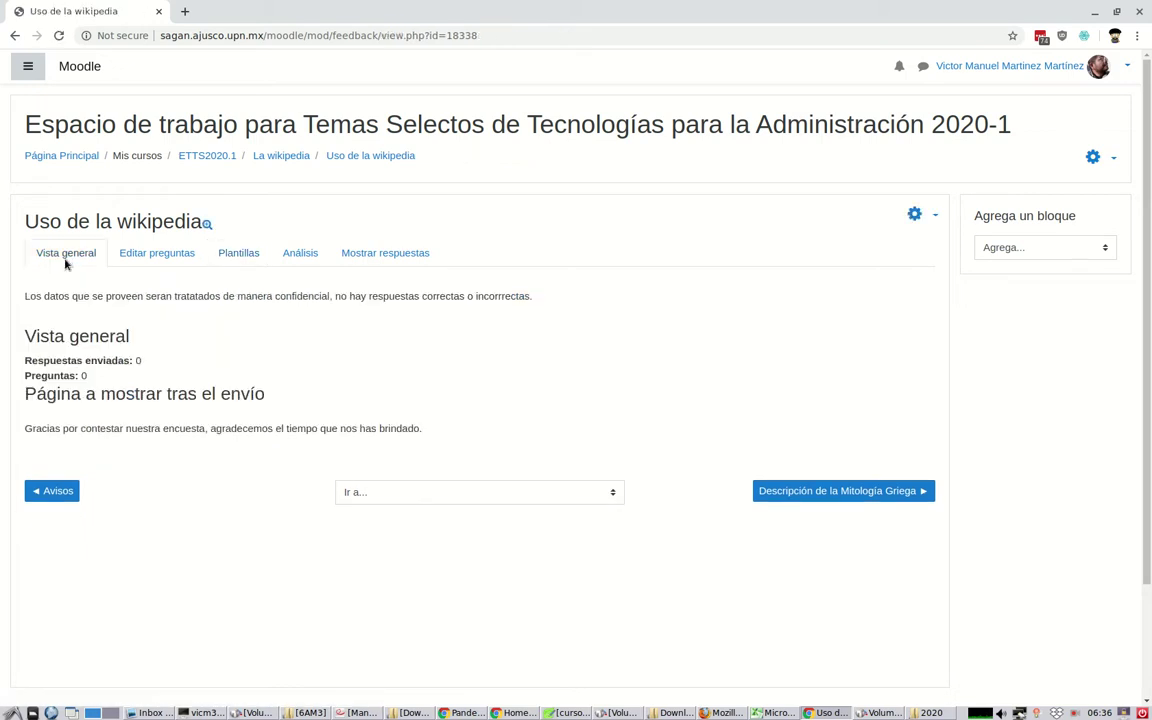
# Add an Información question to the survey with the question text "Cual es tu uso de la wikipedia".
pyautogui.click(149, 259)
pyautogui.click(167, 295)
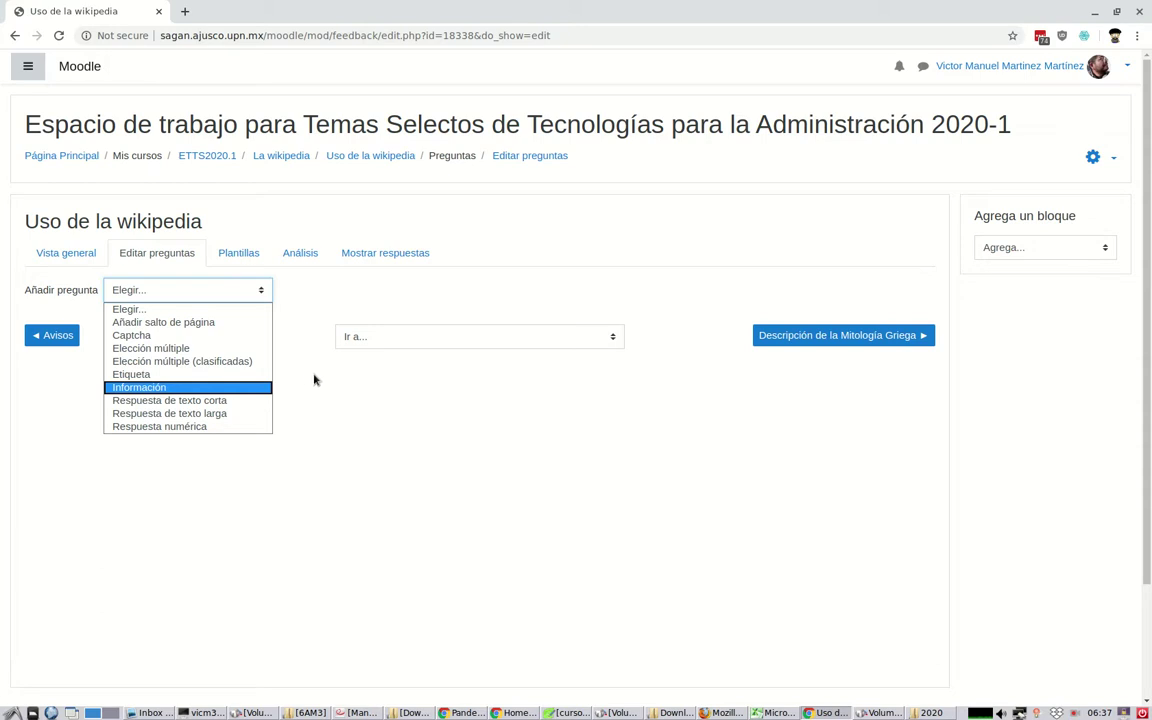
pyautogui.click(232, 389)
pyautogui.click(298, 321)
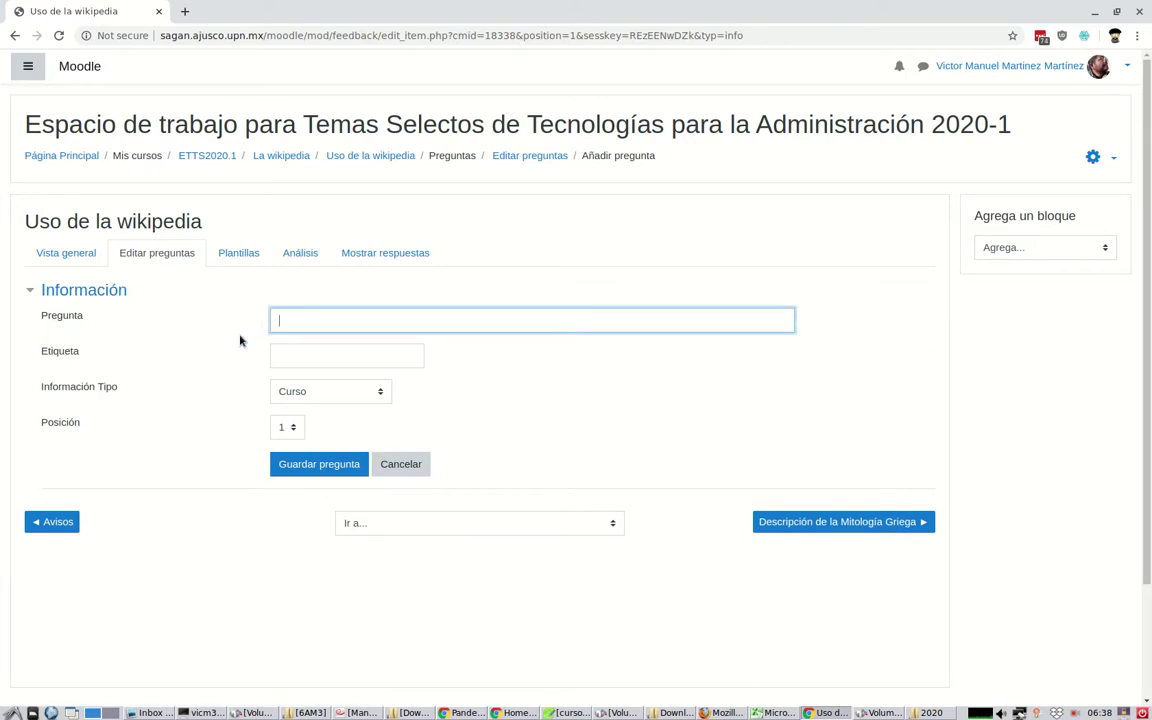
pyautogui.write('Cual es tu uso de la wikipedia')
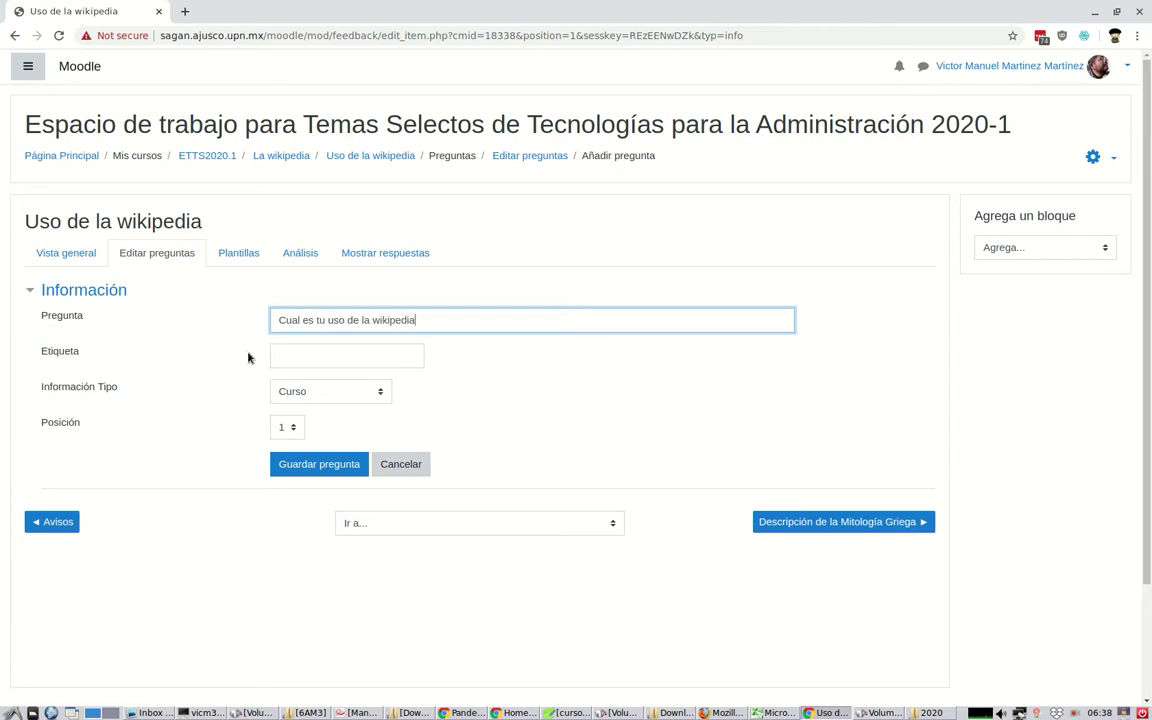
# Keep the information type as Curso and the position as 1, and save the Información question.
pyautogui.scroll(-1, 247, 347)
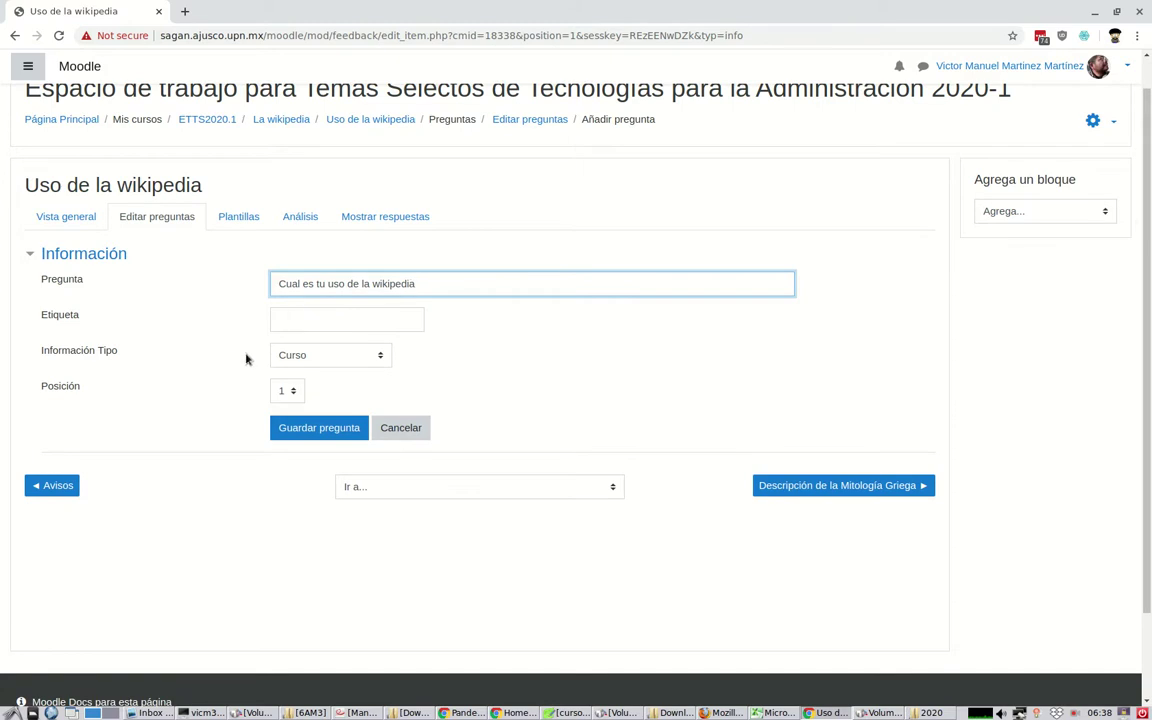
pyautogui.click(310, 363)
pyautogui.click(312, 365)
pyautogui.click(300, 357)
pyautogui.click(310, 372)
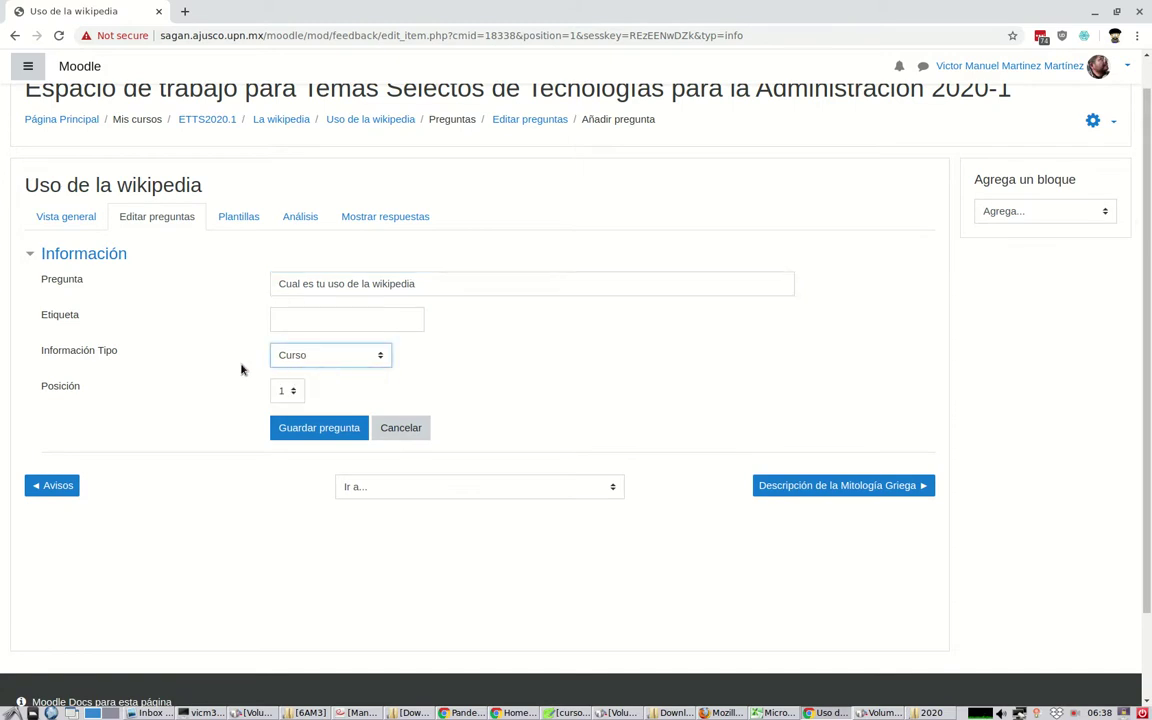
pyautogui.click(293, 398)
pyautogui.click(293, 398)
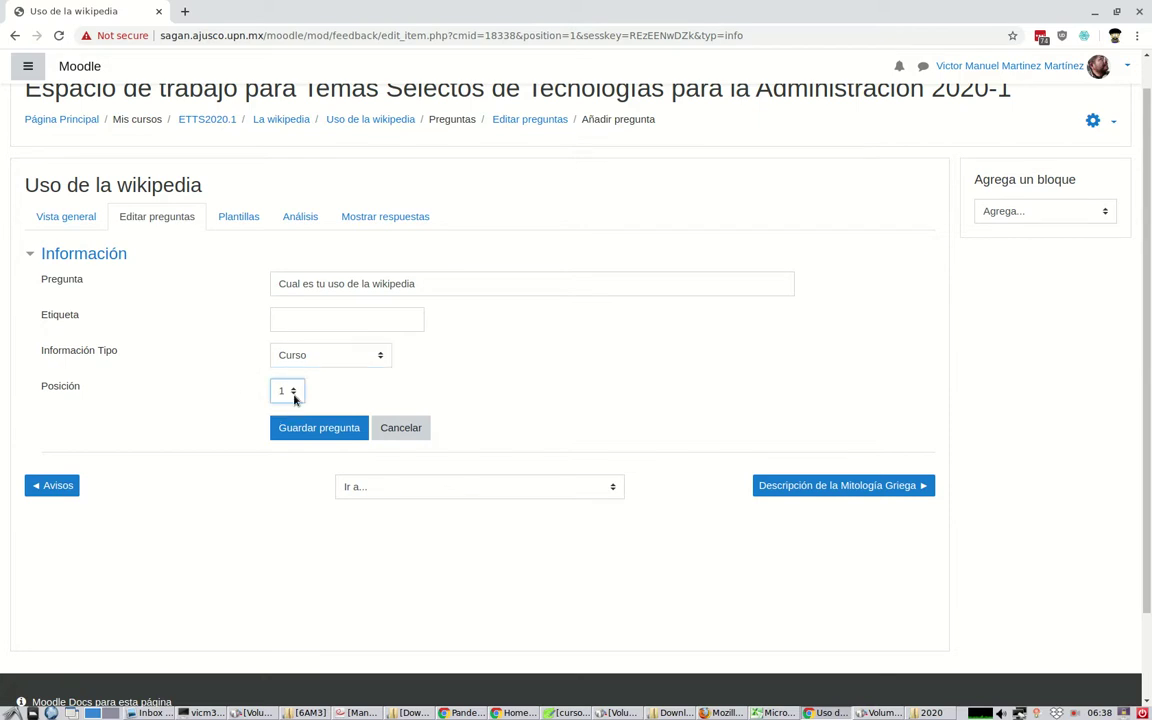
pyautogui.click(282, 431)
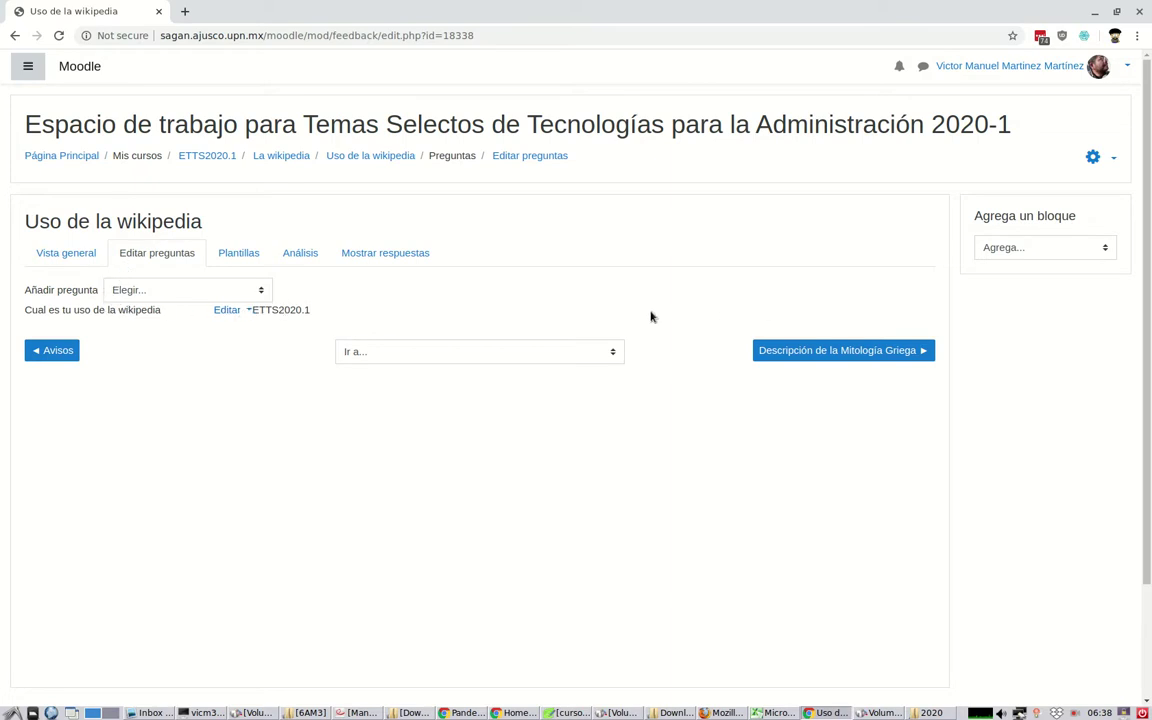
# Add an Elección múltiple question reading "Uso la wikipedia para" with the type Opción múltiple (una respuesta).
pyautogui.click(165, 290)
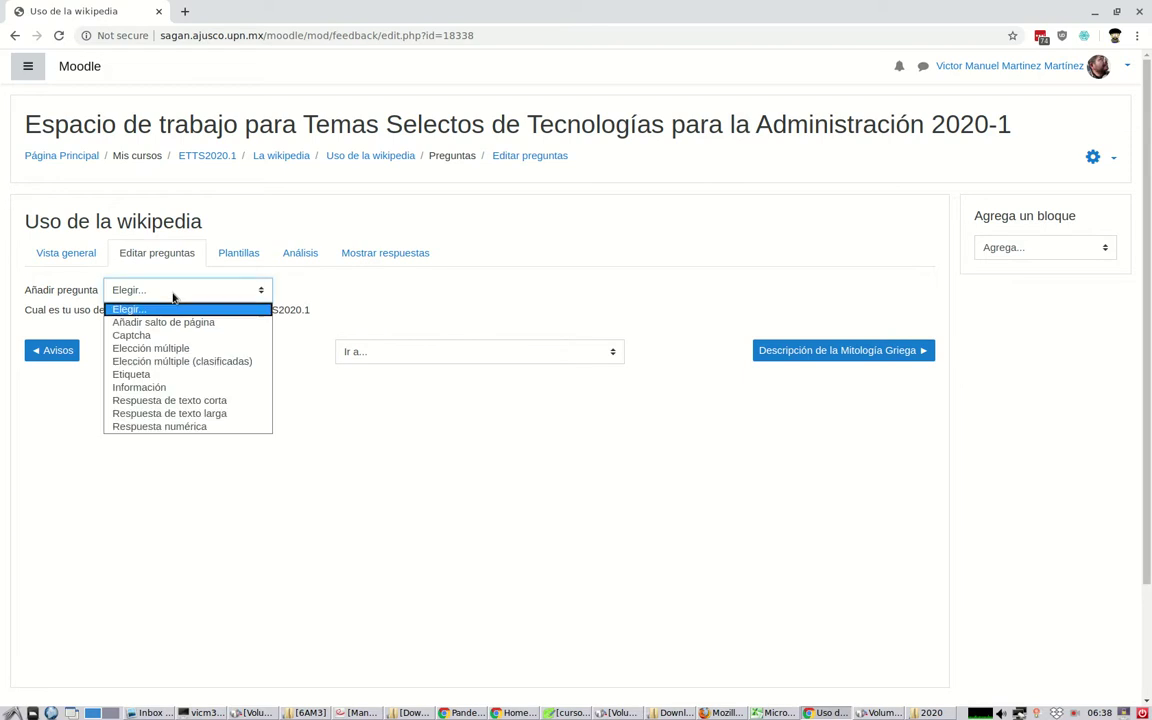
pyautogui.click(172, 348)
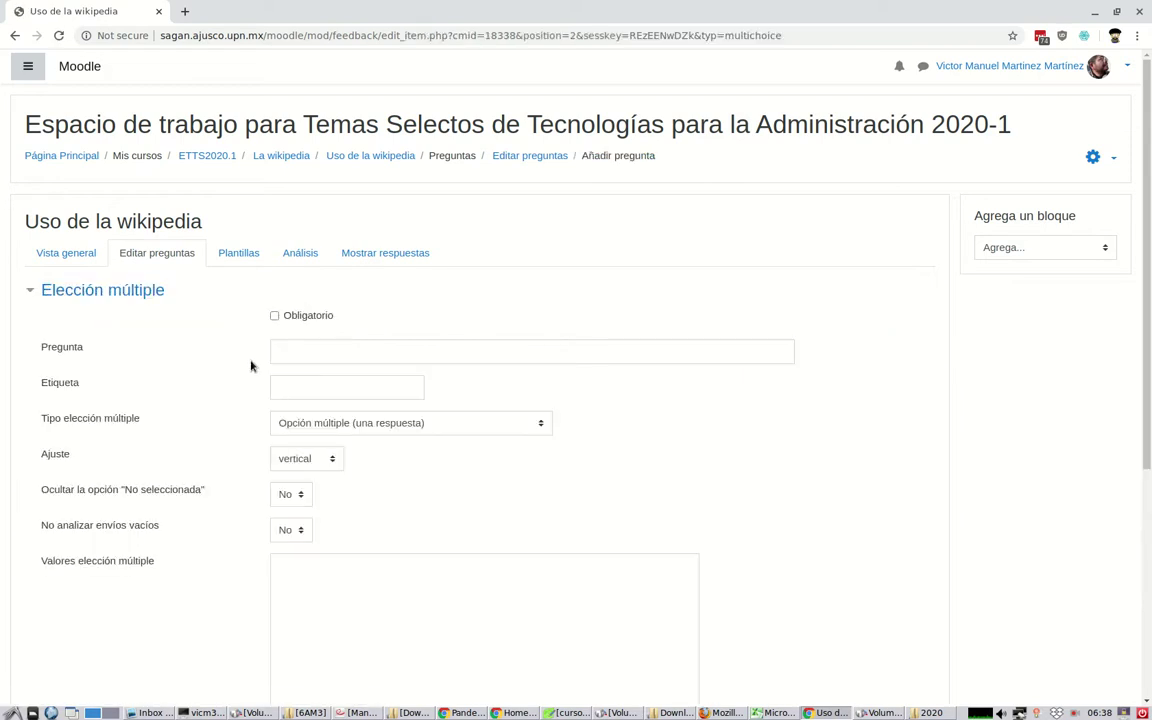
pyautogui.click(288, 352)
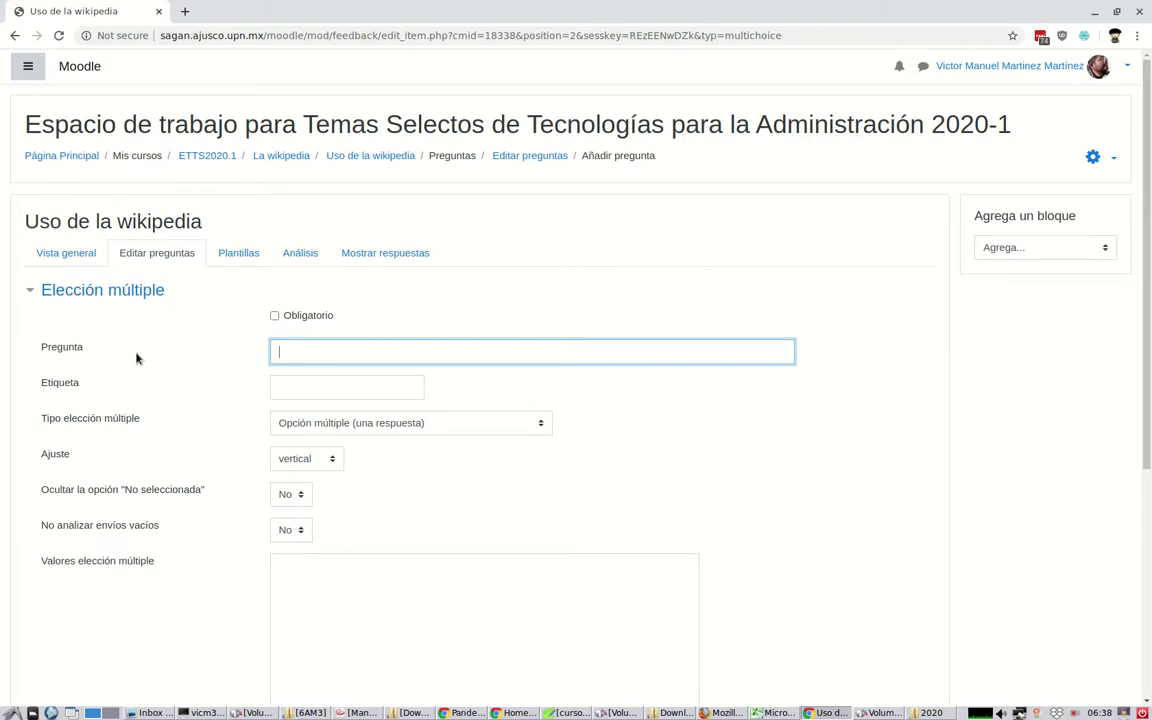
pyautogui.write('Uso la wikipedia para')
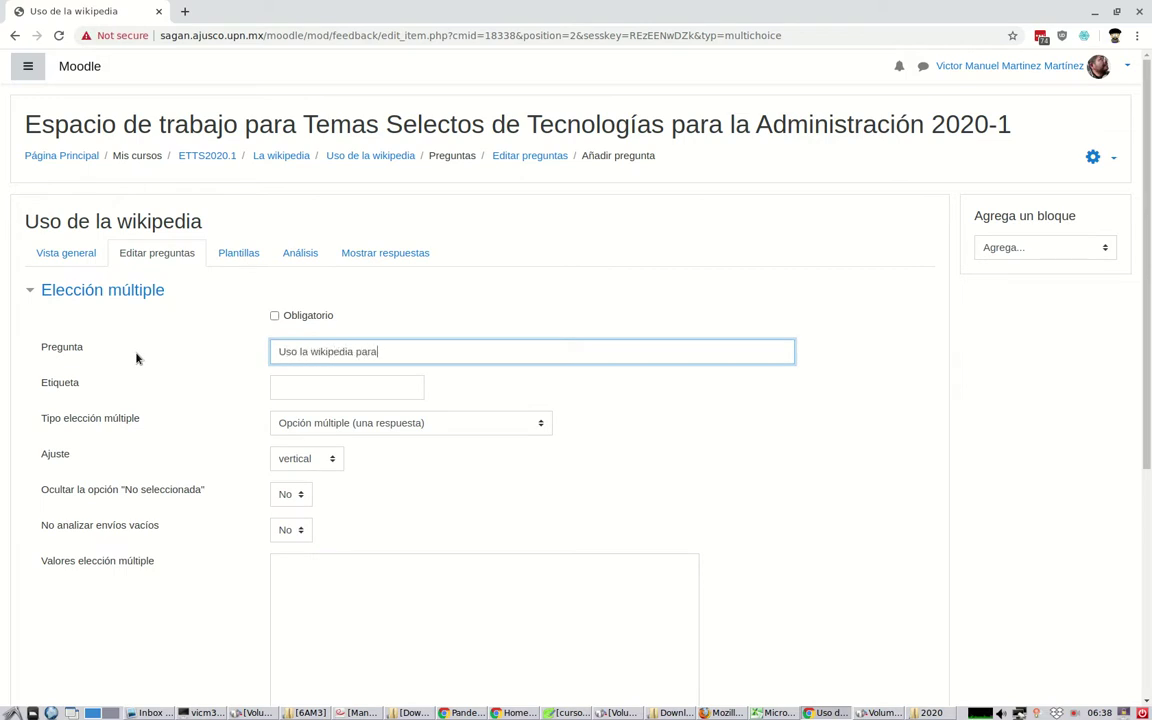
pyautogui.scroll(-1, 290, 350)
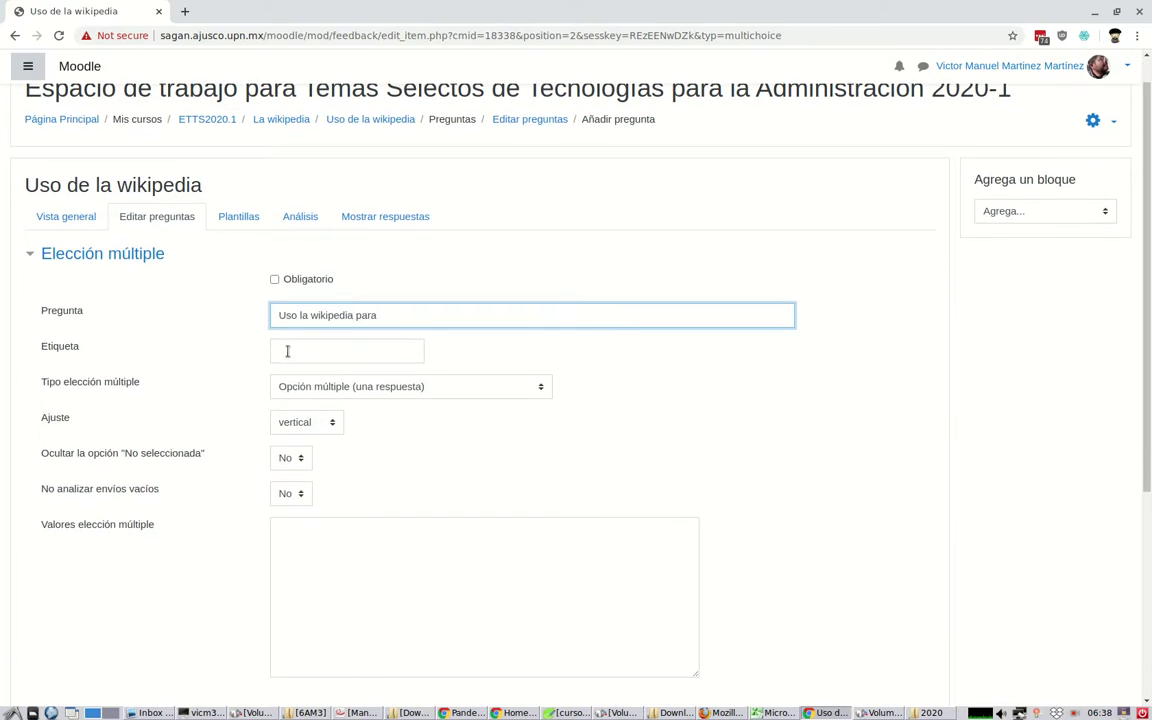
pyautogui.scroll(-1, 284, 352)
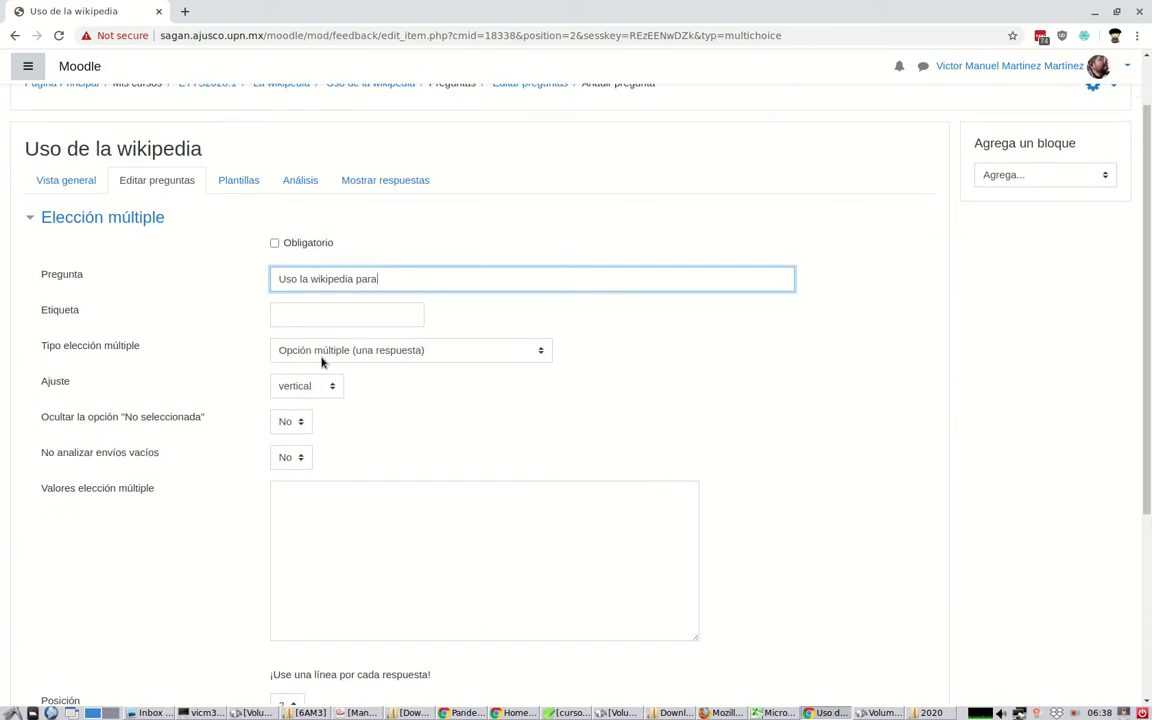
pyautogui.click(322, 352)
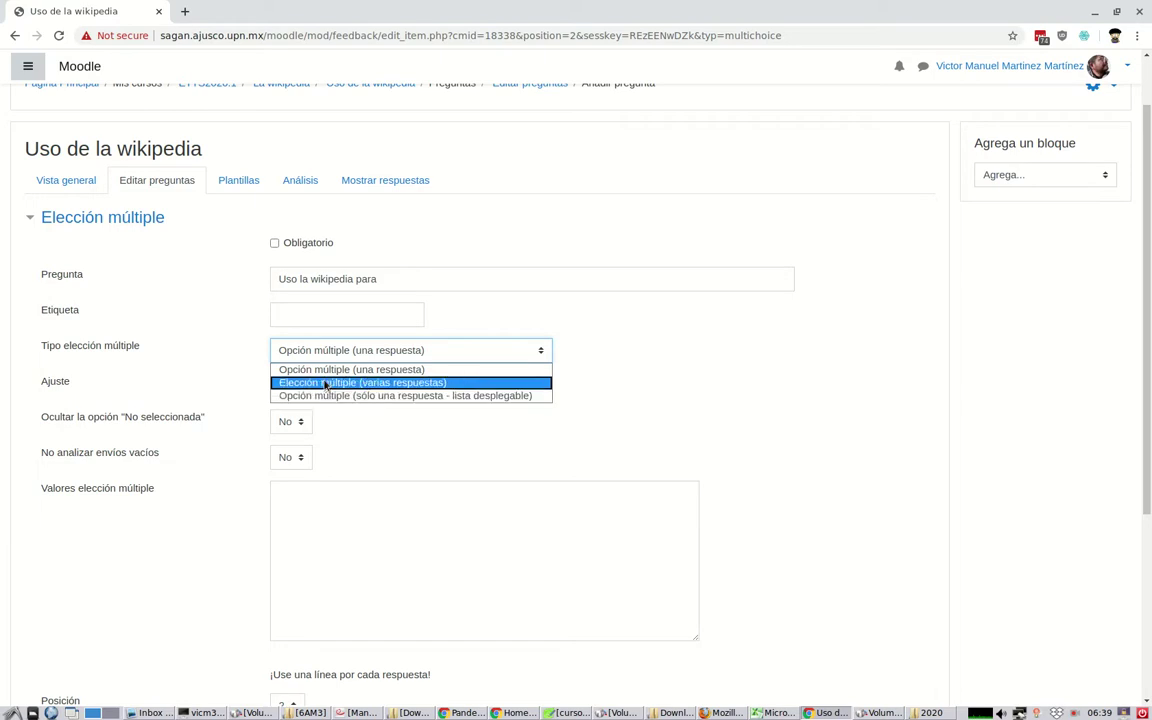
pyautogui.click(332, 369)
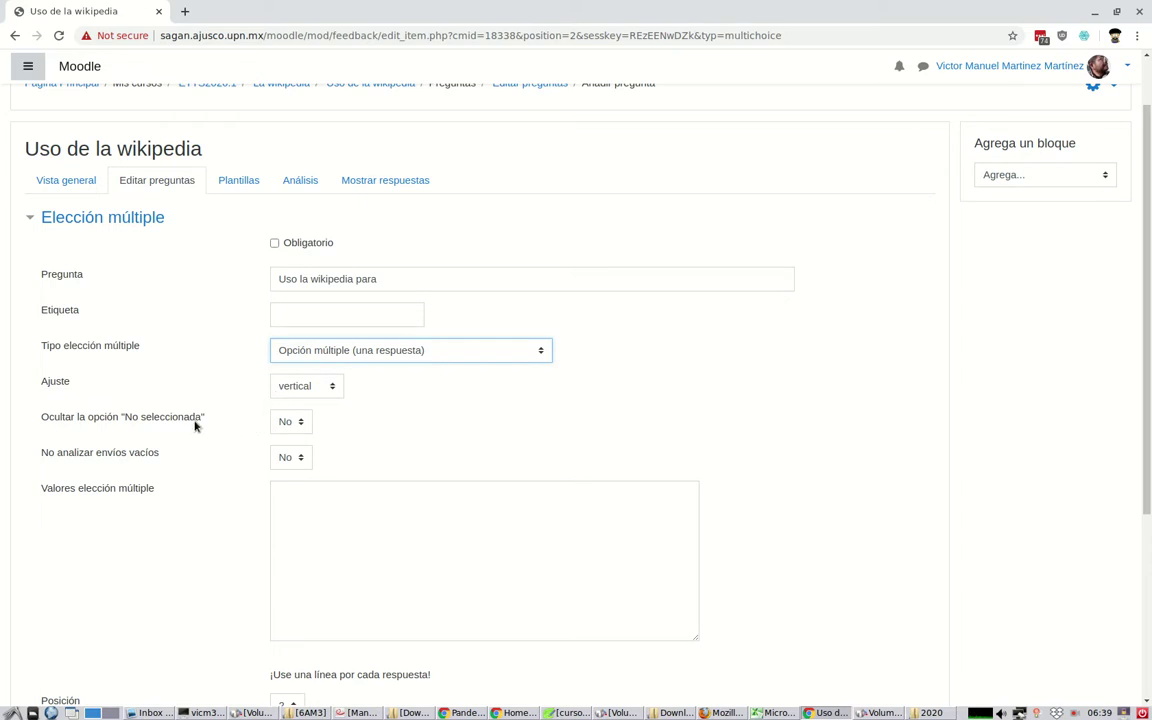
# Try hiding the "No seleccionada" option by setting it to Sí, and restore the setting to No.
pyautogui.click(281, 424)
pyautogui.click(283, 455)
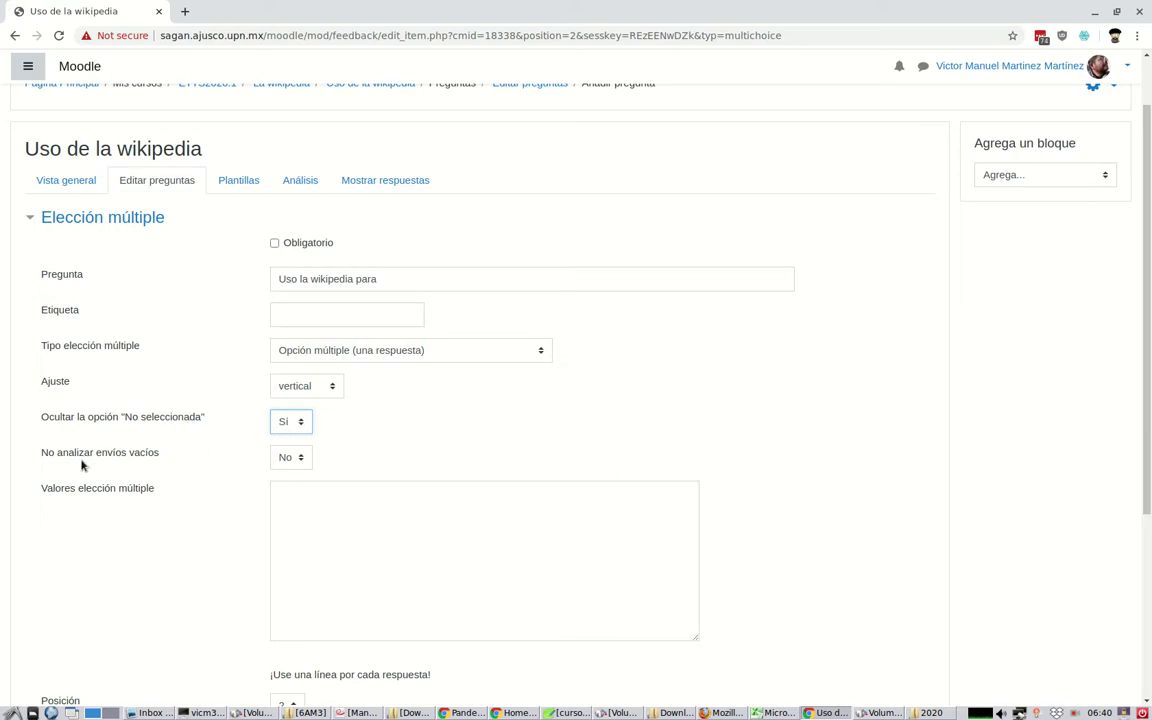
pyautogui.click(283, 425)
pyautogui.click(284, 443)
# Enter the answer values "Buscar información", "Buscar bibliografía" and "Añadir temas a mis trabajos", one per line.
pyautogui.scroll(-1, 220, 420)
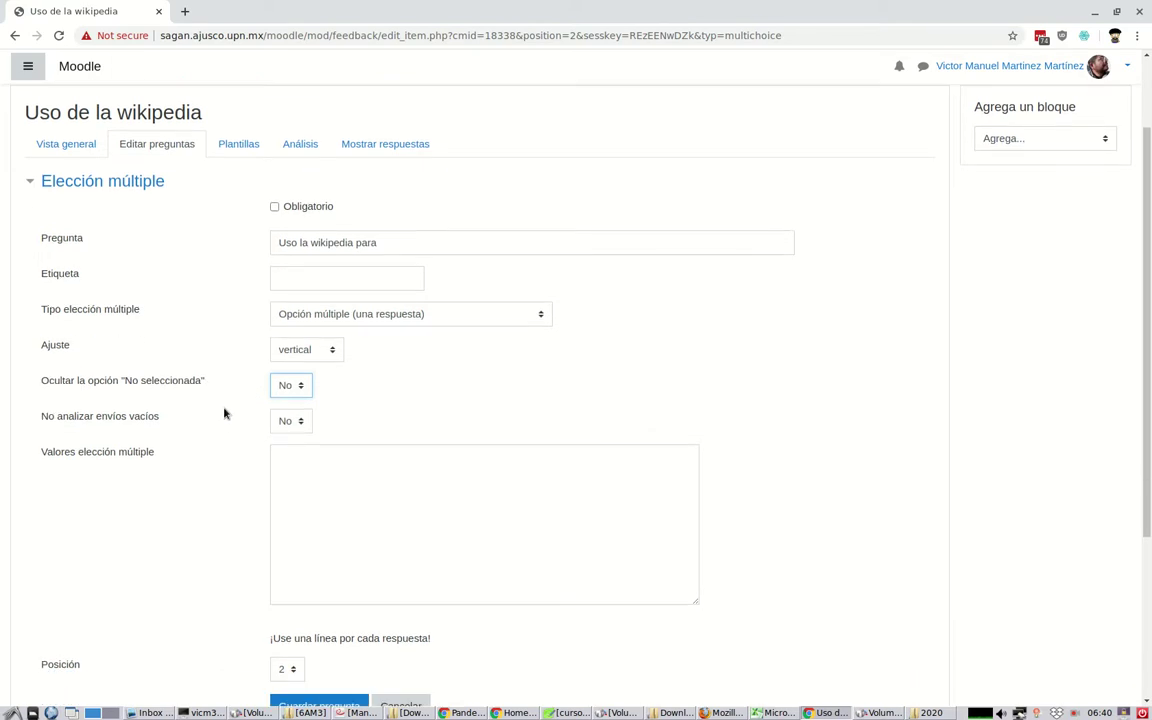
pyautogui.click(283, 459)
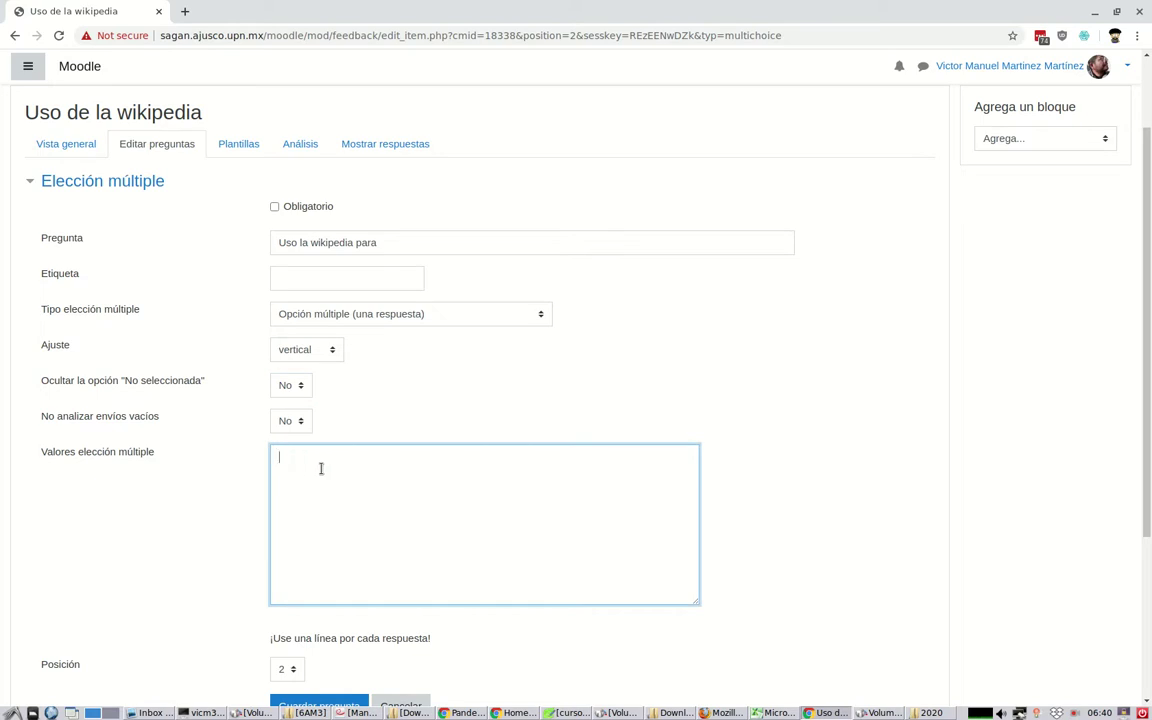
pyautogui.write('Buscar información')
pyautogui.press('Return')
pyautogui.write('Buscar ')
pyautogui.write('bibliogr')
pyautogui.write('afia ')
pyautogui.write('Añadir ')
pyautogui.write('te')
pyautogui.press('End')
pyautogui.press('Left')
pyautogui.press('BackSpace')
pyautogui.write('í')
pyautogui.press('Down')
pyautogui.write('mas a mis trabajos')
pyautogui.press('Return')
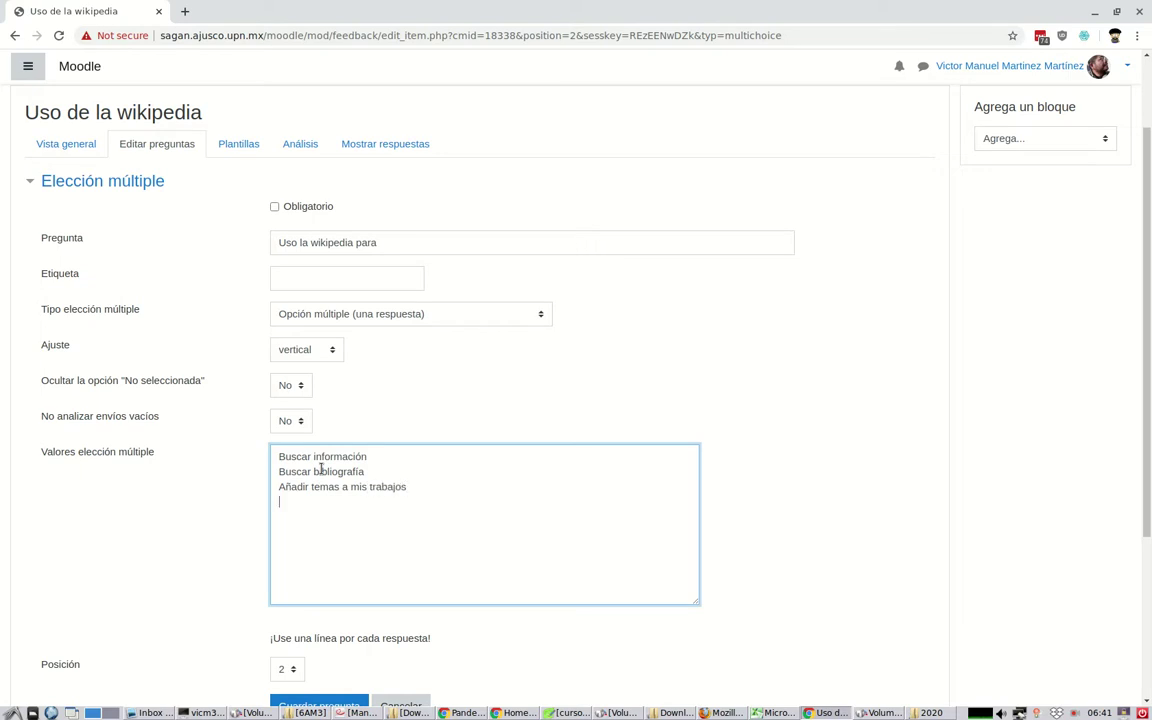
# Add the answers "Agregar información nueva a la wikipedia" and "Otro", and save the question at position 2.
pyautogui.write('Agregar información nuev')
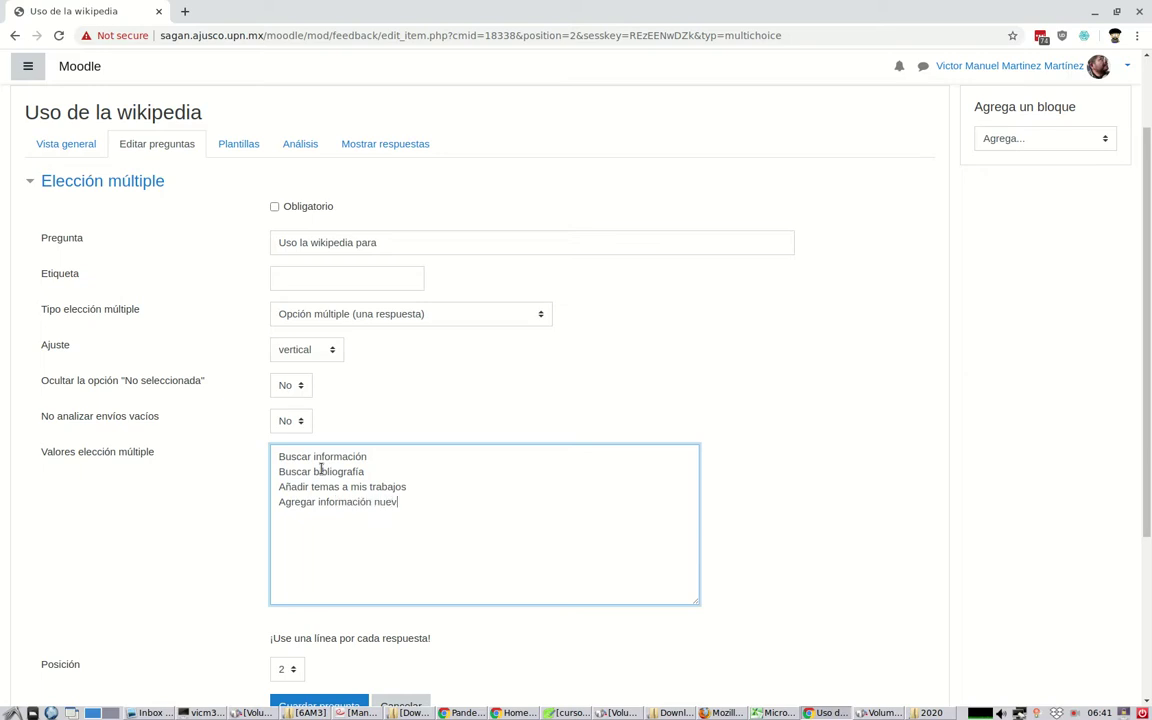
pyautogui.write('a a la wikip')
pyautogui.write('edia ')
pyautogui.write('Otro')
pyautogui.scroll(-3, 321, 467)
pyautogui.click(283, 526)
pyautogui.click(247, 525)
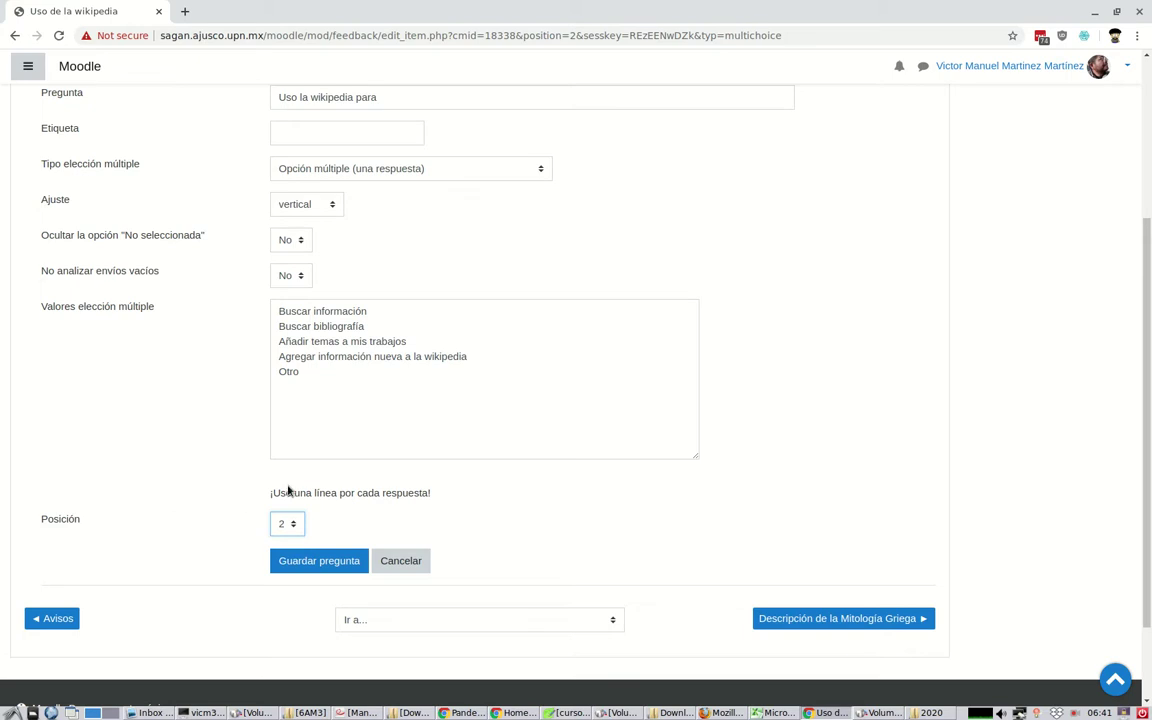
pyautogui.moveTo(265, 495); pyautogui.dragTo(431, 494)
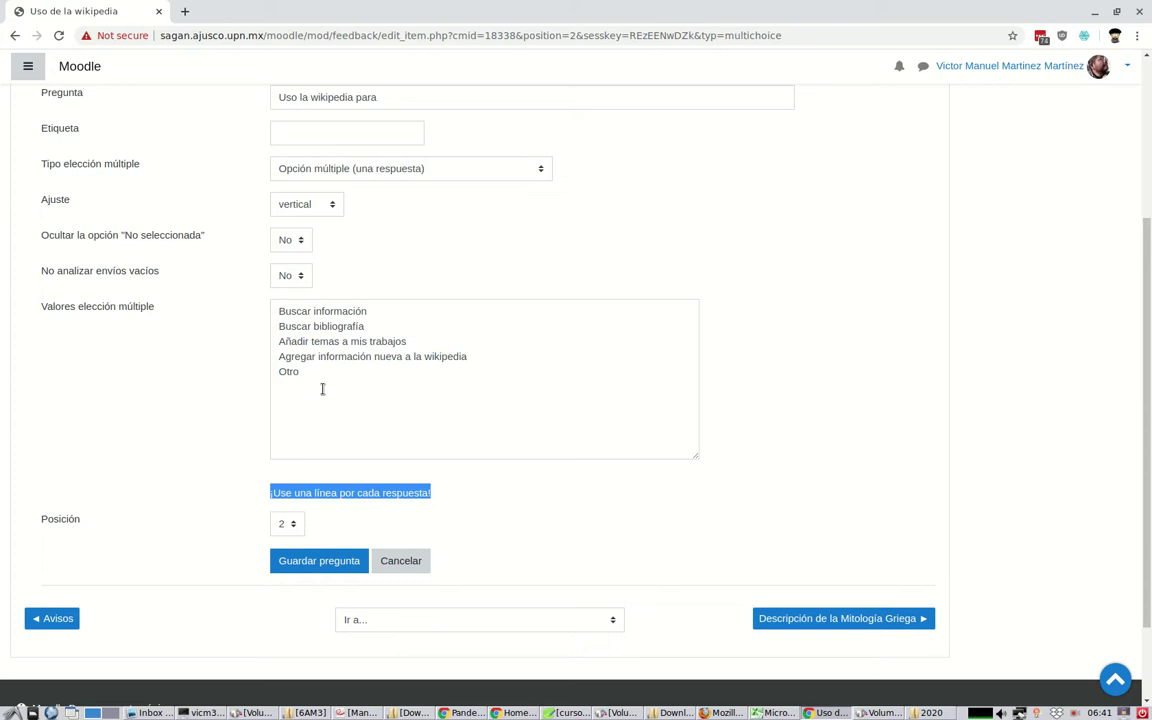
pyautogui.click(316, 560)
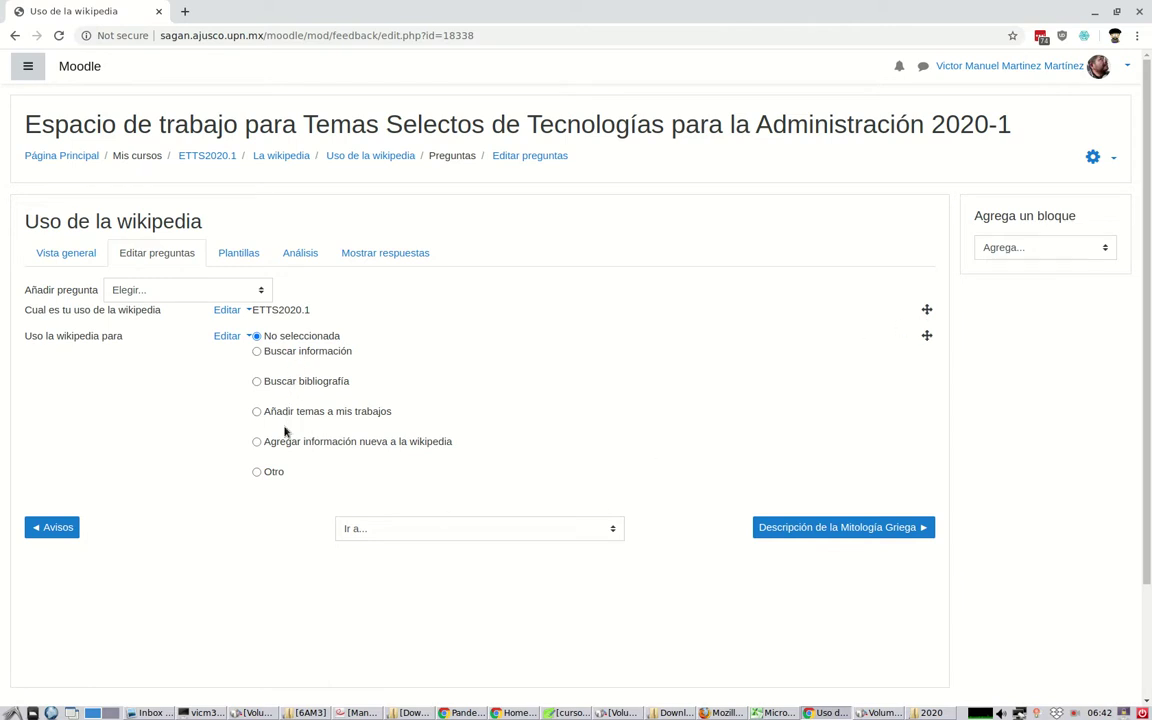
# Add another Elección múltiple question reading "Uso la wikipedia", with the type Elección múltiple (varias respuestas) and vertical layout.
pyautogui.click(168, 293)
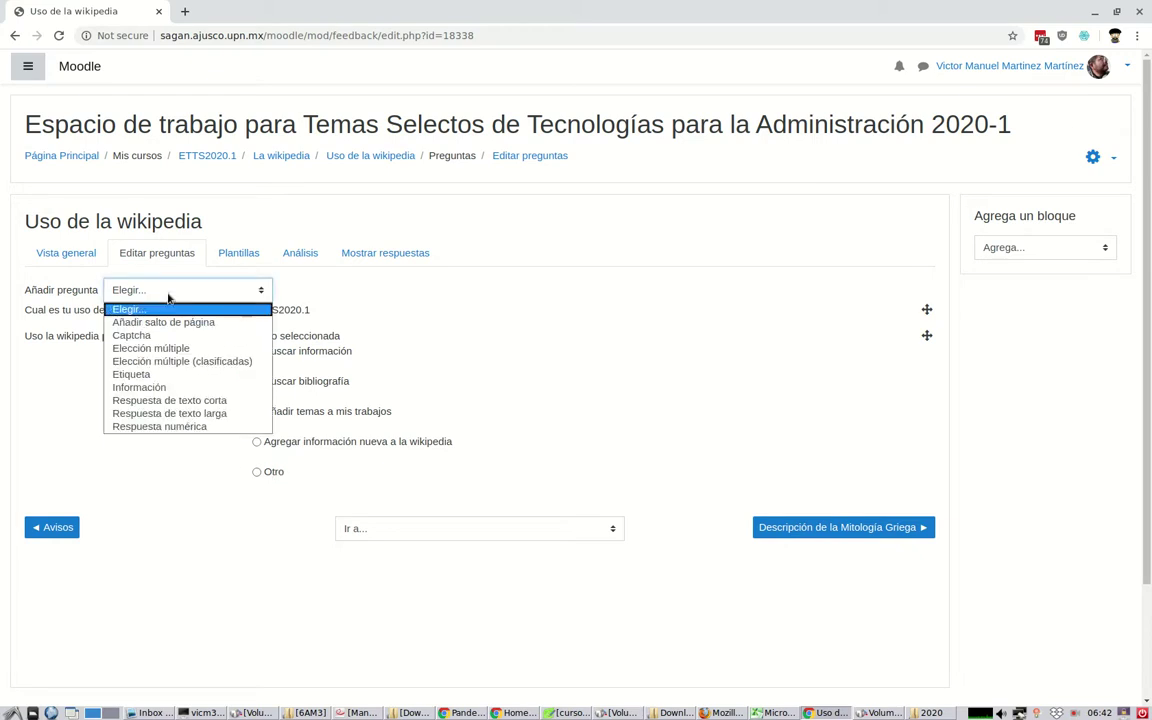
pyautogui.click(160, 347)
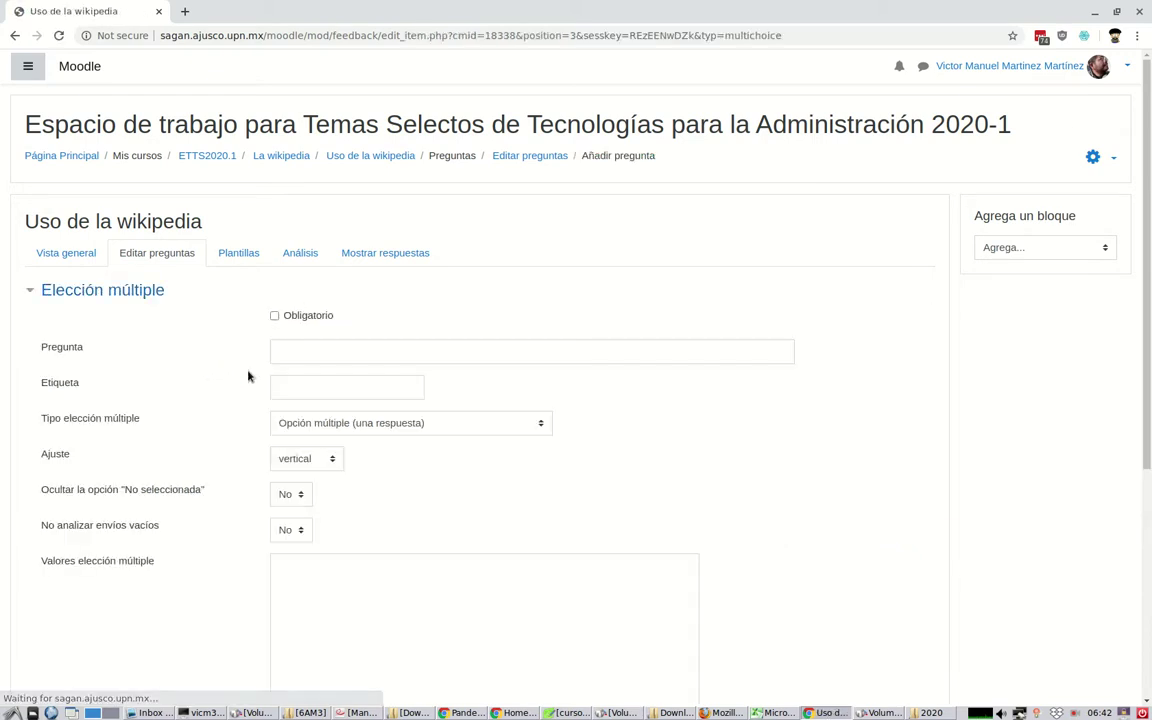
pyautogui.click(285, 357)
pyautogui.write('Uso la wikipedia')
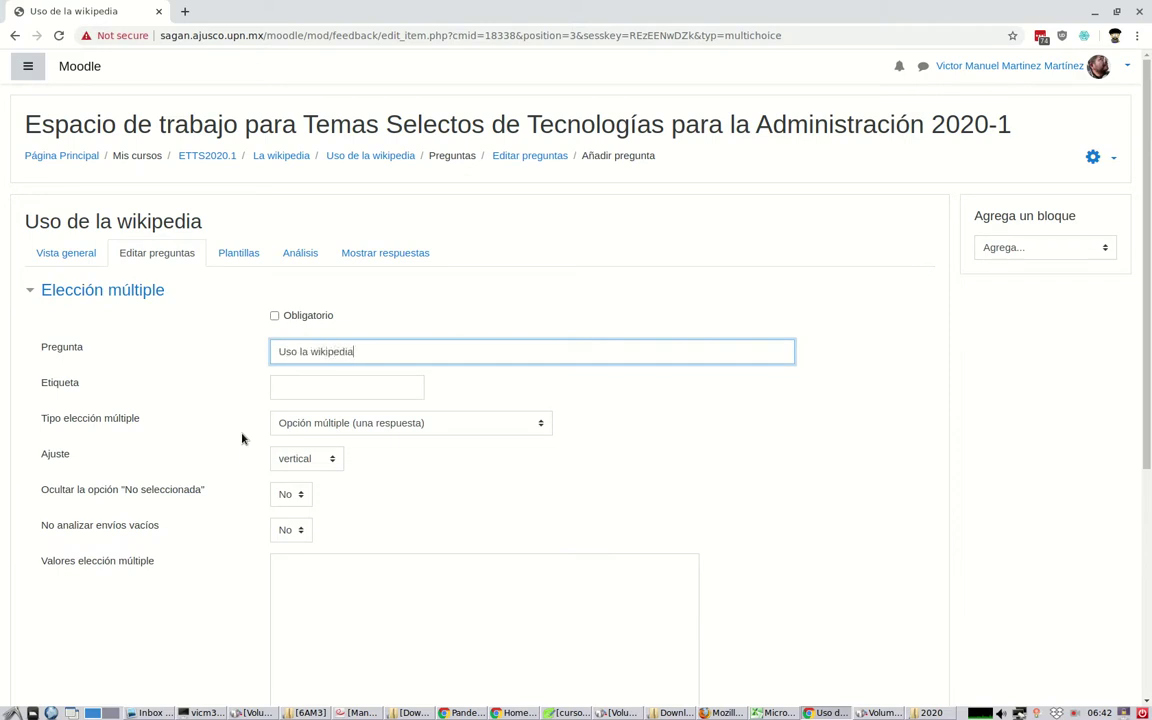
pyautogui.click(296, 425)
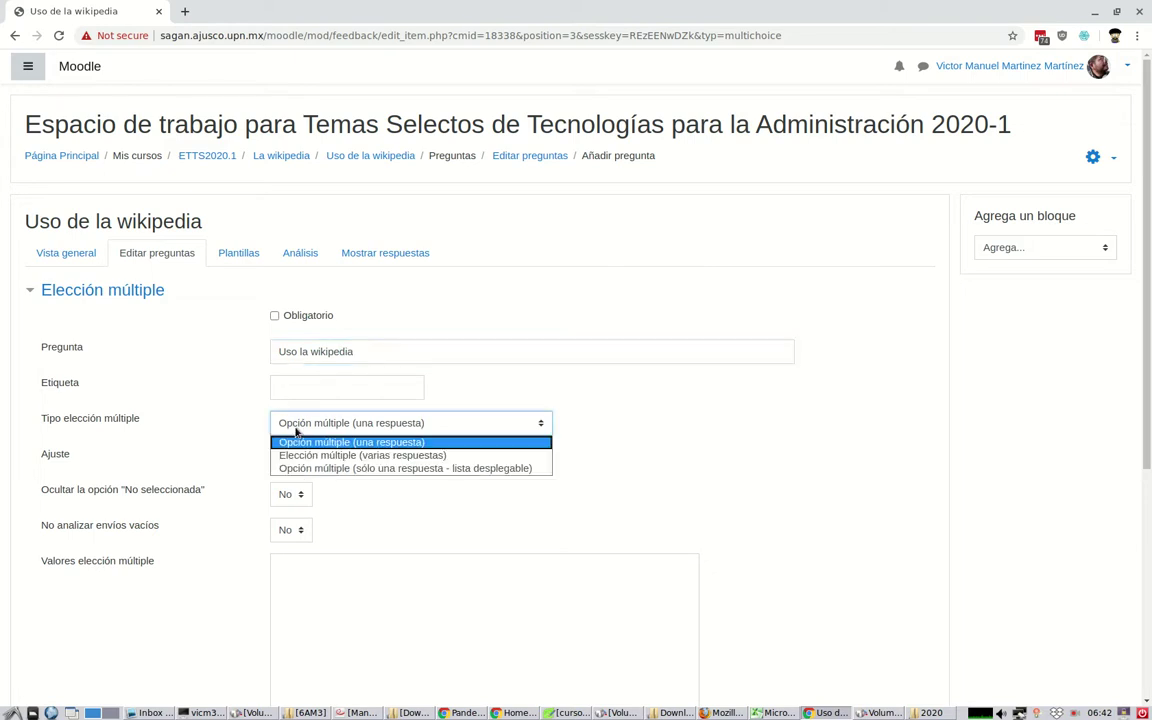
pyautogui.click(296, 455)
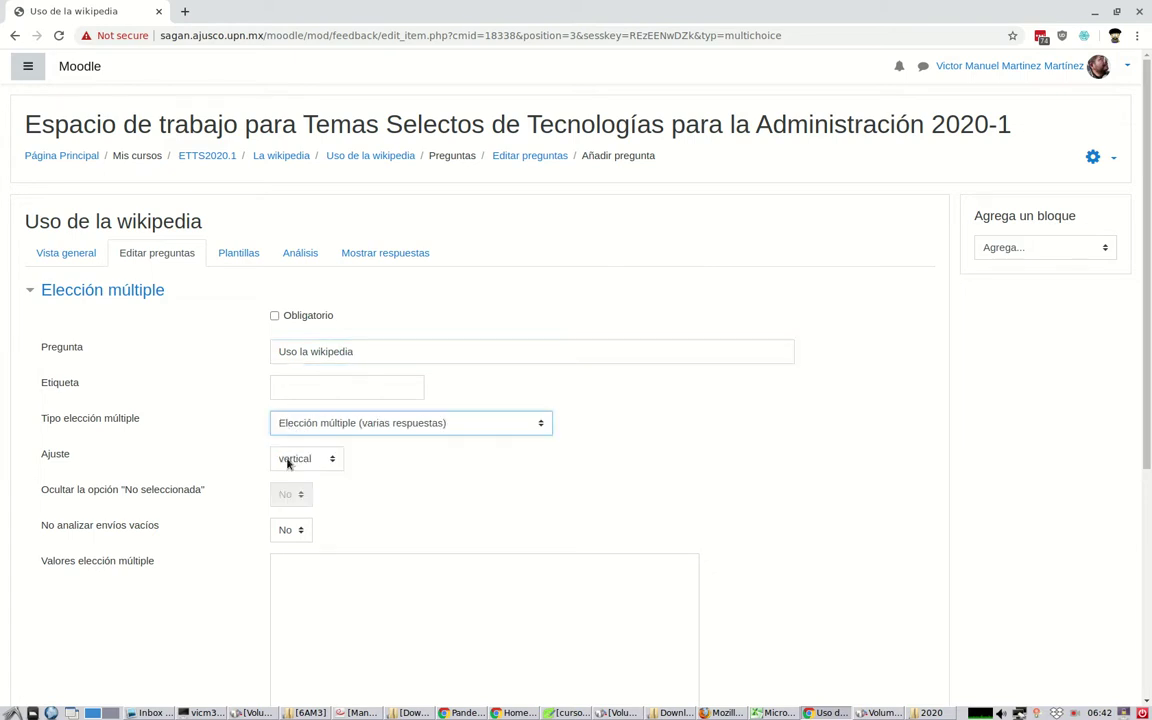
pyautogui.click(284, 466)
pyautogui.click(285, 477)
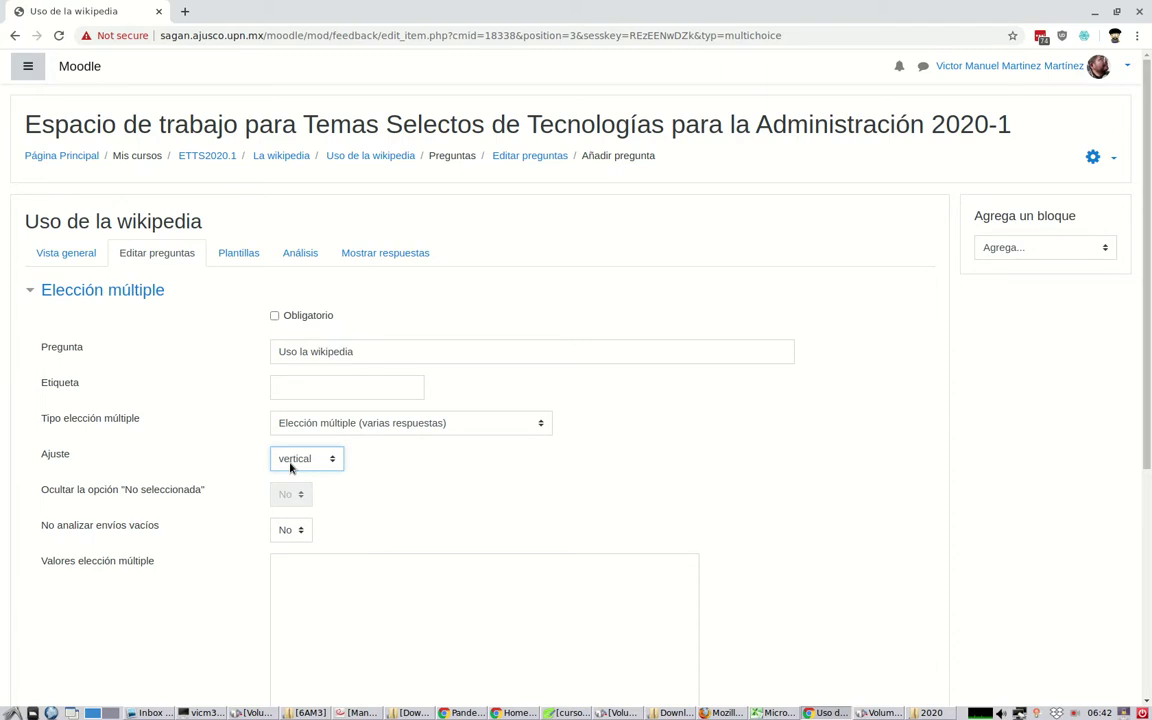
# Enter the answer values "Al menos una vez al mes" and "Al menos una vez a la quincena".
pyautogui.scroll(-2, 290, 467)
pyautogui.click(289, 469)
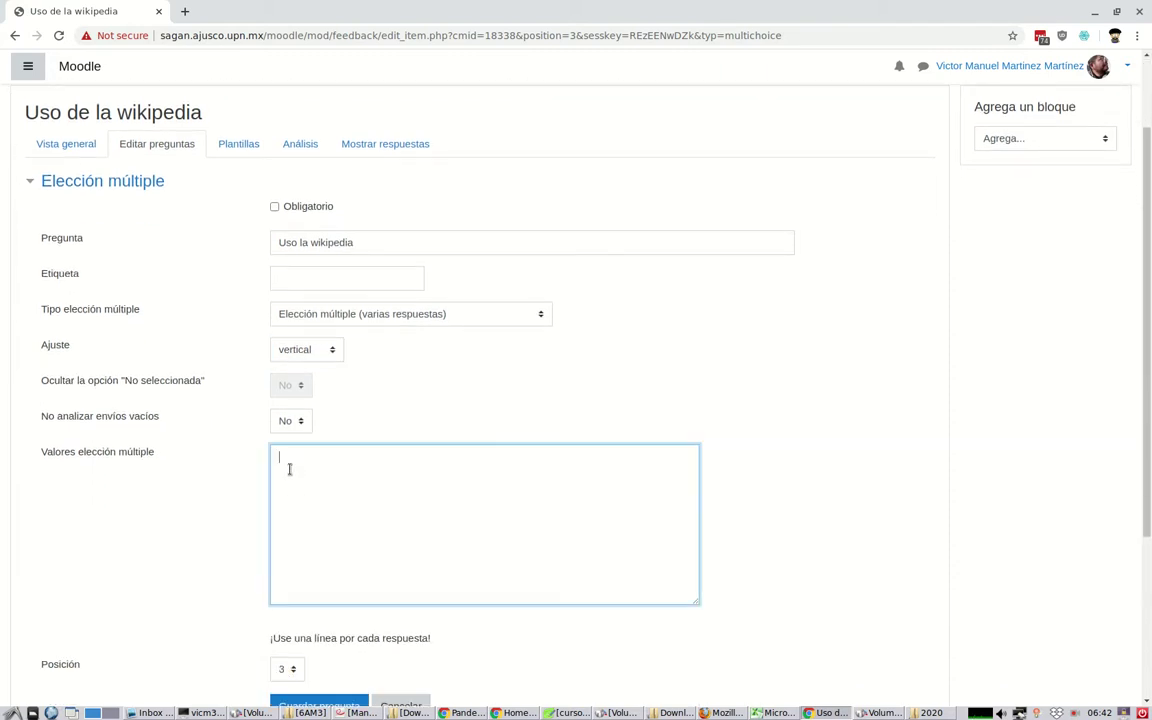
pyautogui.write('Nun')
pyautogui.press('BackSpace')
pyautogui.press('BackSpace')
pyautogui.press('BackSpace')
pyautogui.write('Al menos una vez al mes')
pyautogui.press('Return')
pyautogui.write('Al menos una vez al')
pyautogui.press('BackSpace')
pyautogui.write('la quincena ')
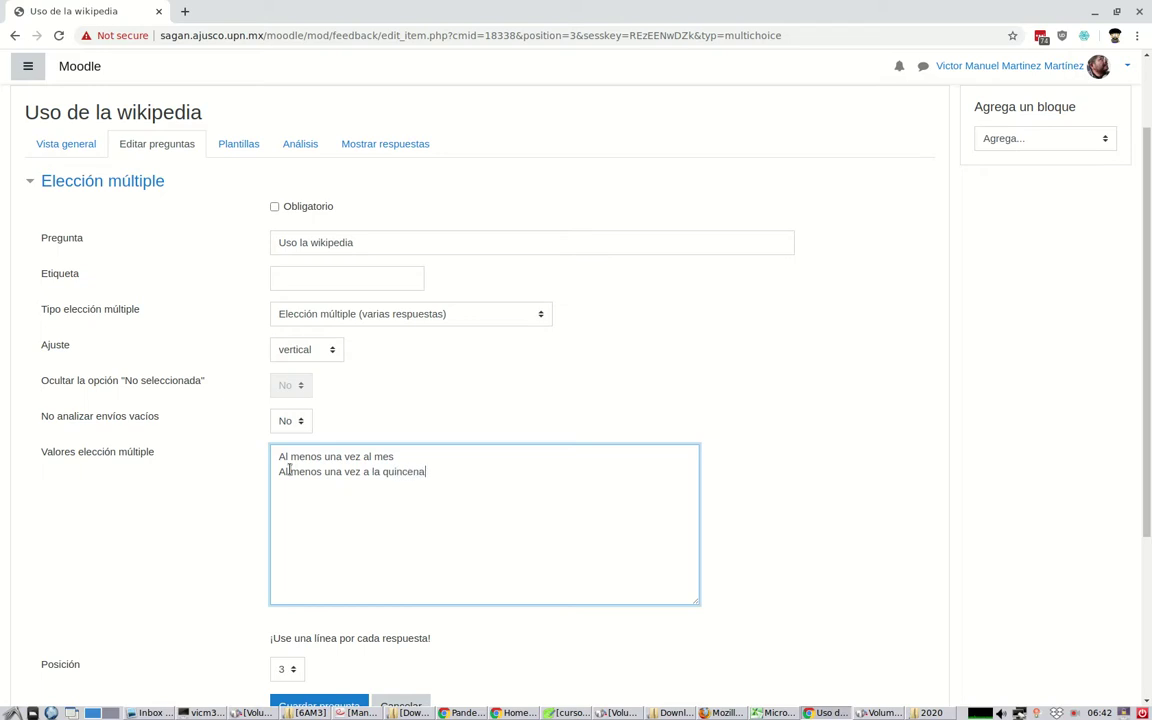
# Add the answers "Al menos una vez a la semana", "Al menos una vez al día", "Todos los días" and "No la uso".
pyautogui.write('Al menos una vez a la semana')
pyautogui.press('Return')
pyautogui.write('Al menos')
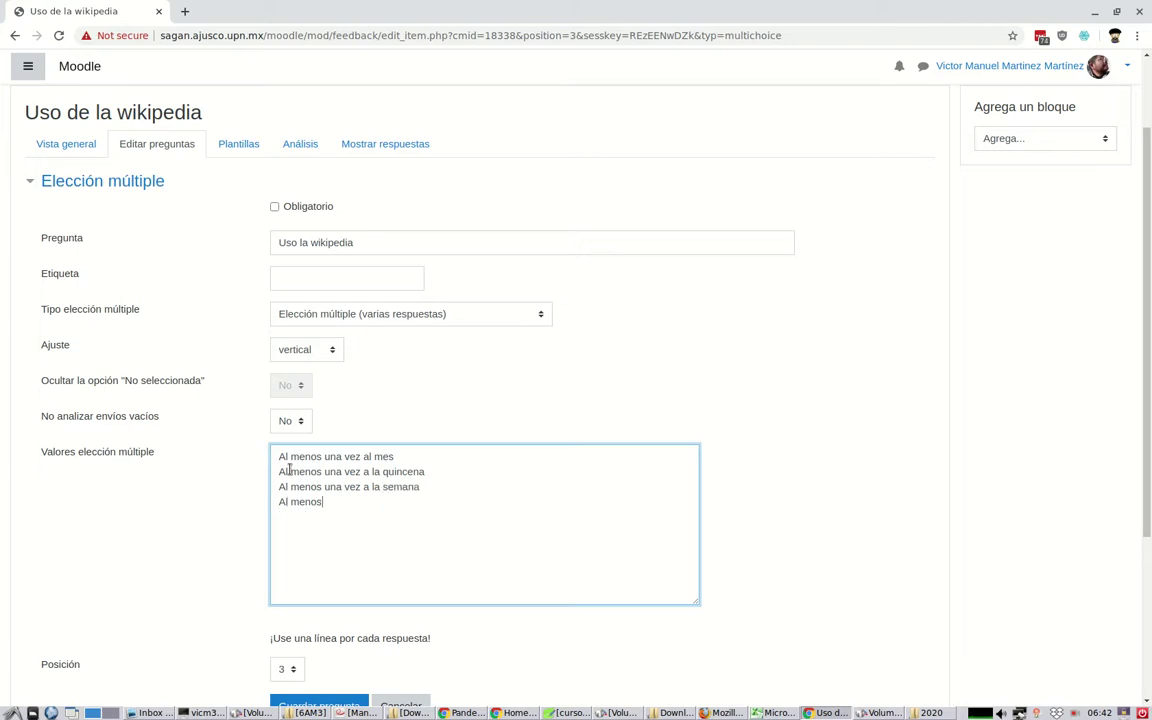
pyautogui.write(' una vez a l')
pyautogui.press('BackSpace')
pyautogui.write('l díu')
pyautogui.press('BackSpace')
pyautogui.write('a')
pyautogui.press('Return')
pyautogui.write('Todos los días')
pyautogui.press('Return')
pyautogui.write('No la uso')
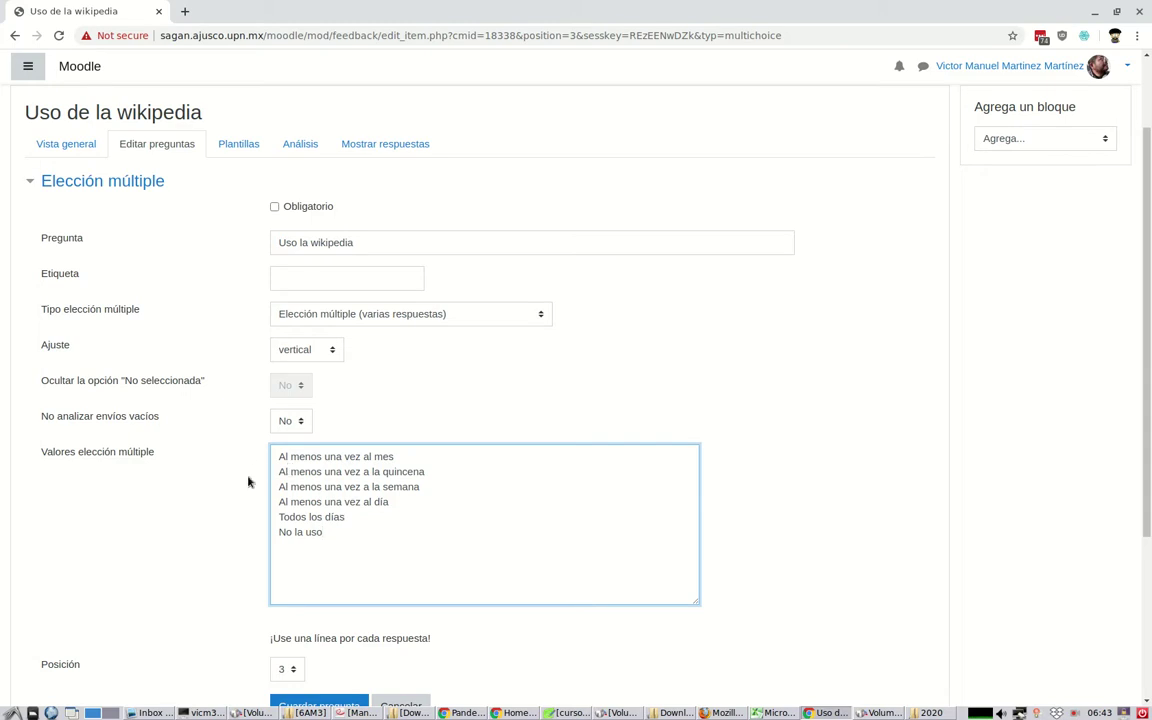
# Mark the "Uso la wikipedia" question as Obligatorio, and check its remaining settings.
pyautogui.click(274, 208)
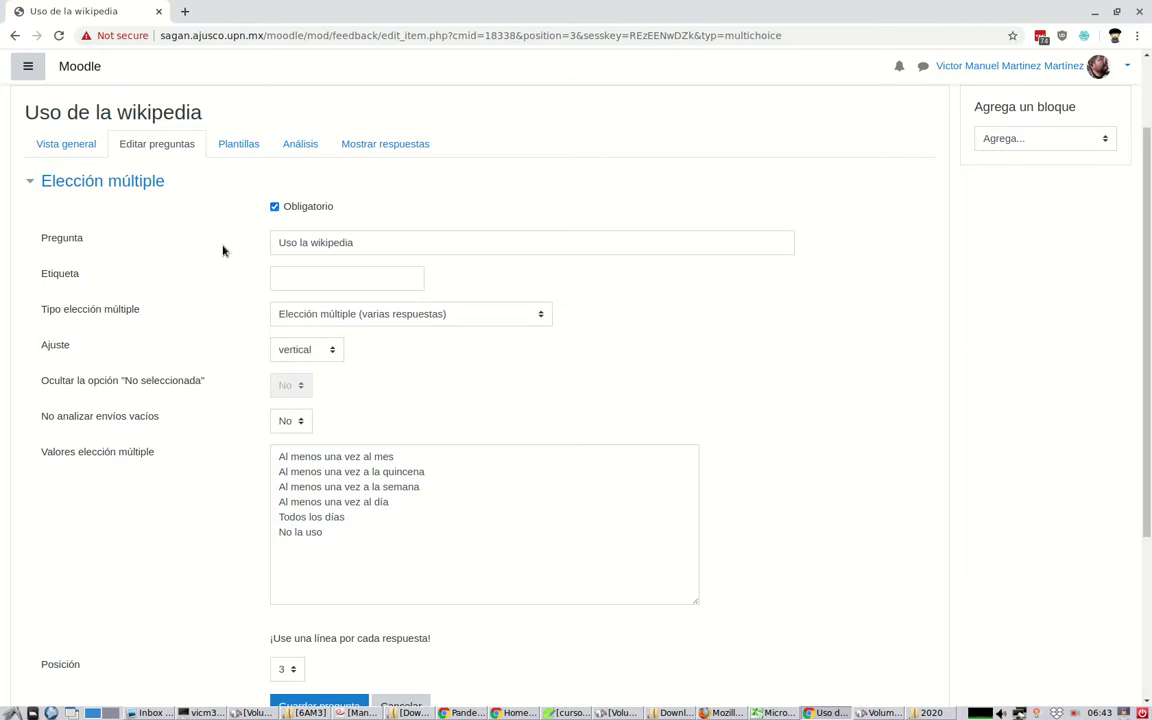
pyautogui.scroll(-3, 244, 280)
pyautogui.scroll(3, 224, 327)
pyautogui.scroll(-5, 247, 357)
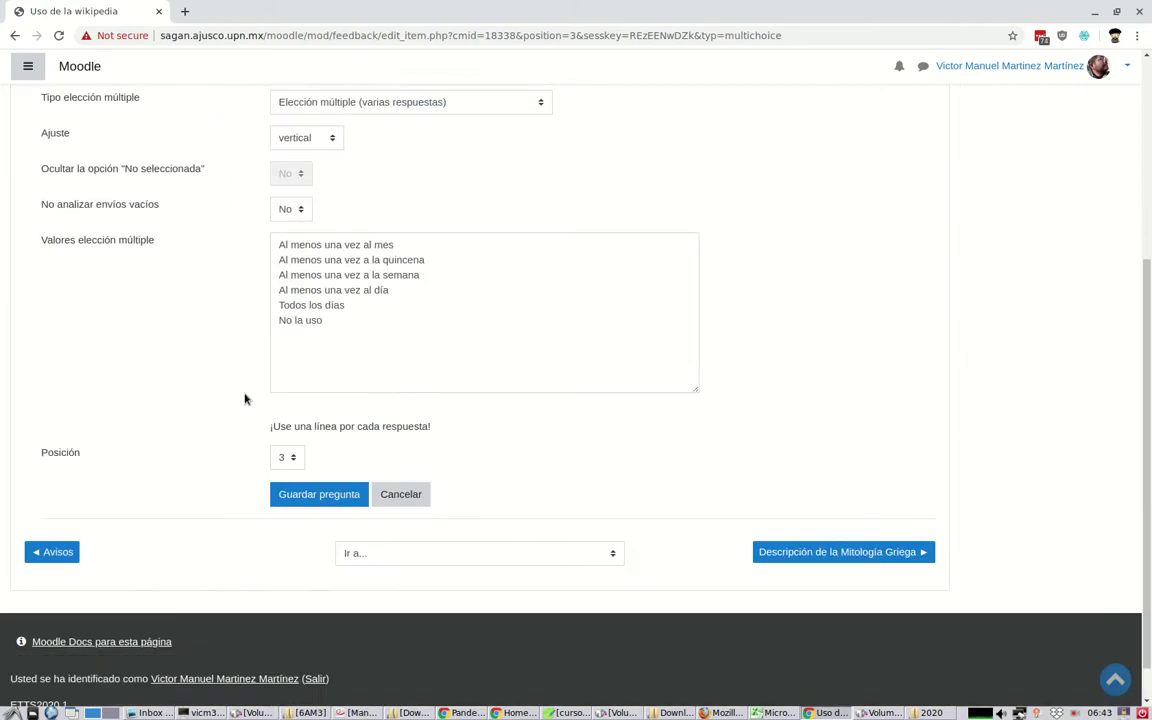
# Save the "Uso la wikipedia" question and move it above "Uso la wikipedia para".
pyautogui.click(278, 486)
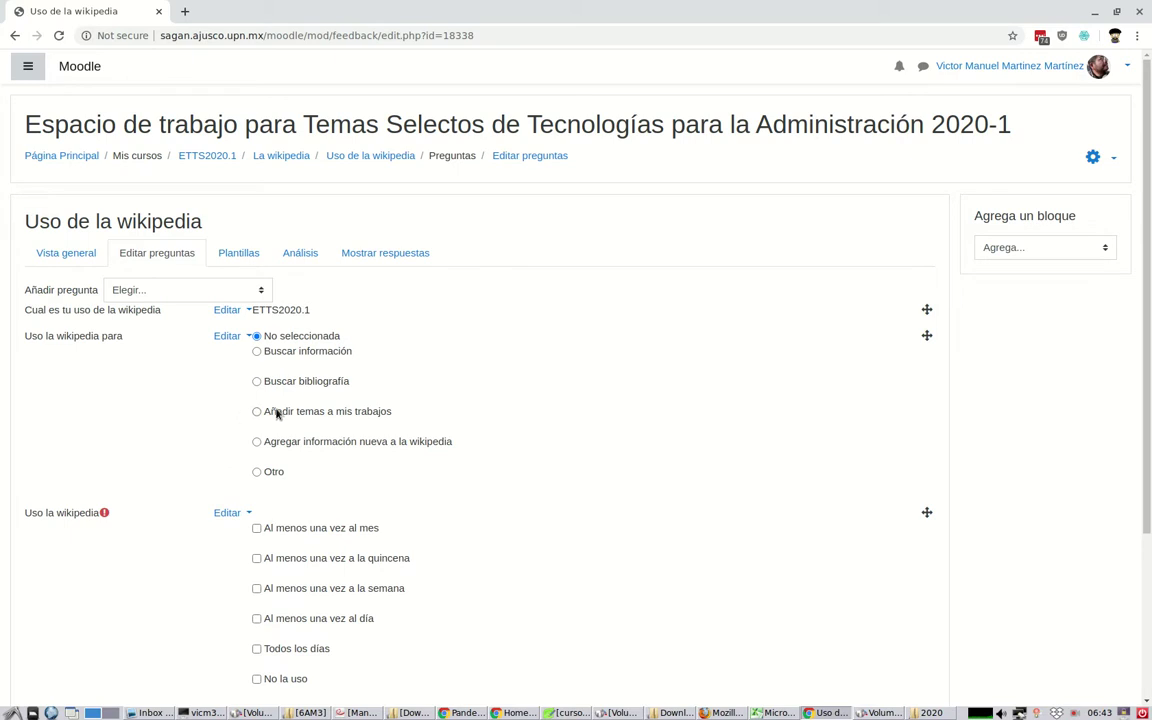
pyautogui.moveTo(926, 511); pyautogui.dragTo(921, 337)
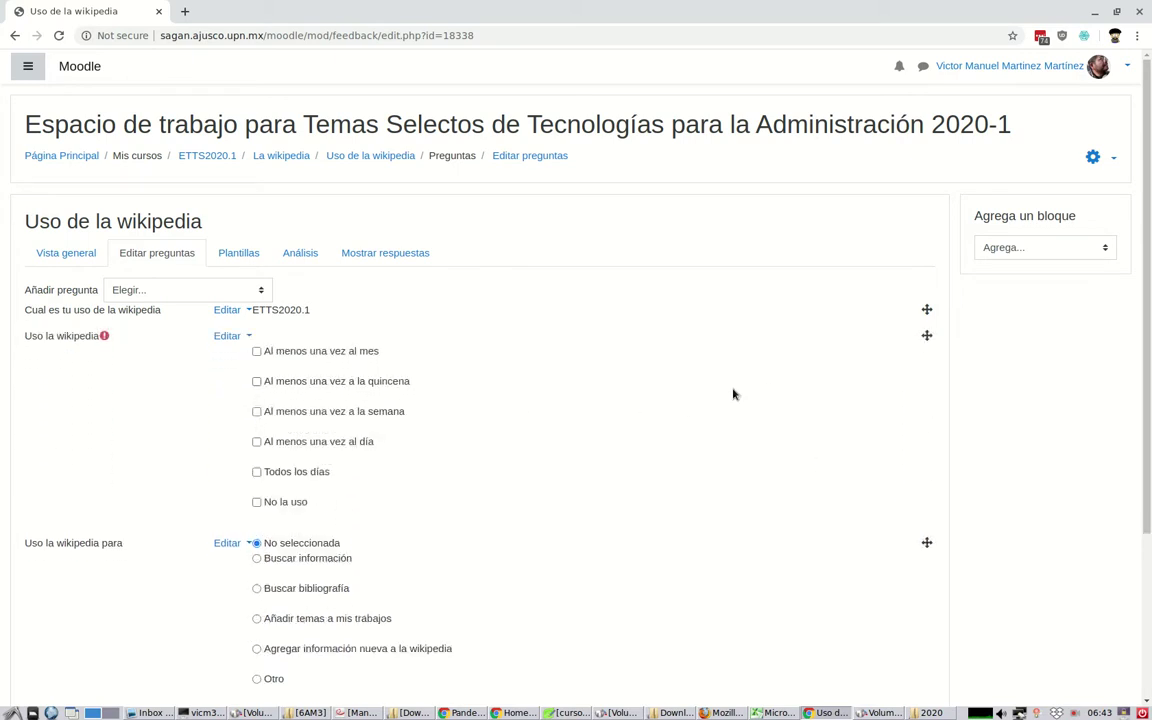
pyautogui.scroll(-3, 733, 394)
pyautogui.scroll(2, 626, 388)
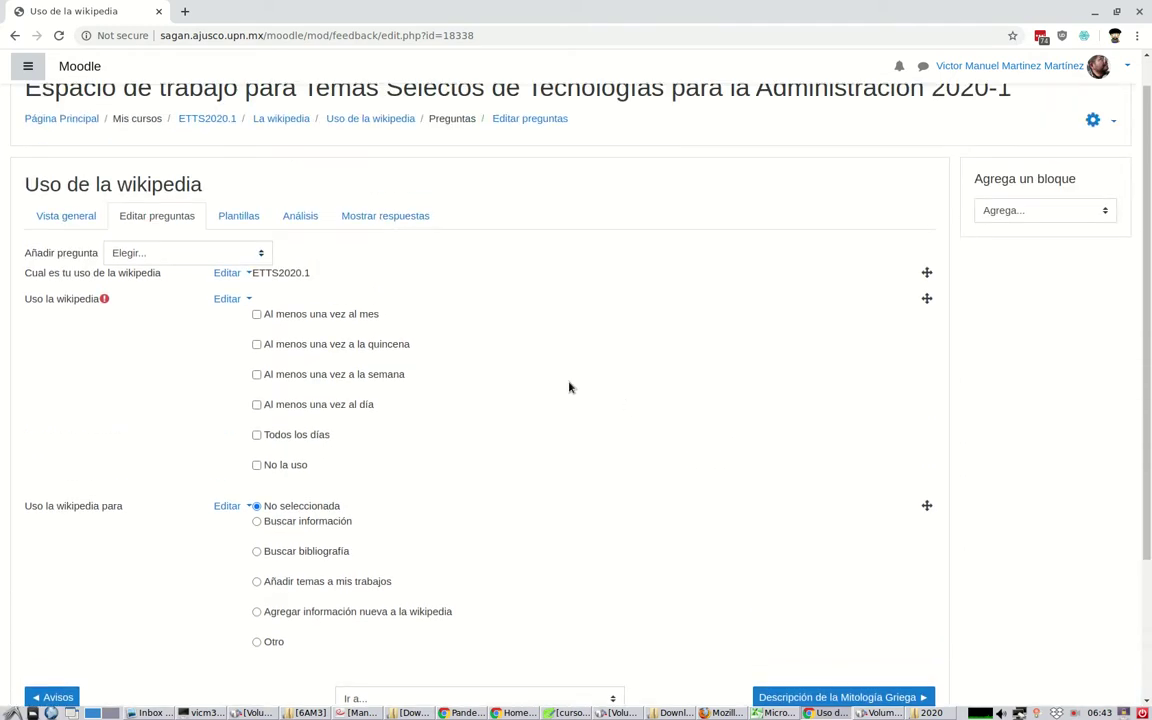
# Add an Elección múltiple question marked Obligatorio, with the text "La wikipedia es muy sencilla de utilizar".
pyautogui.click(225, 260)
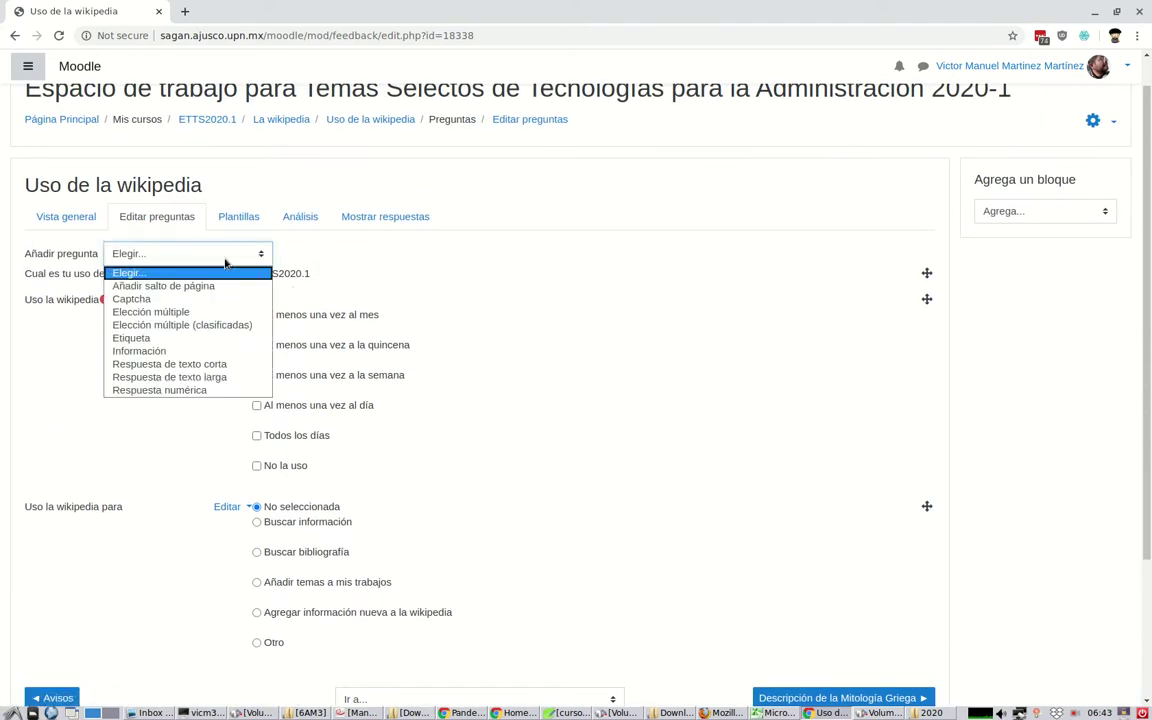
pyautogui.click(211, 313)
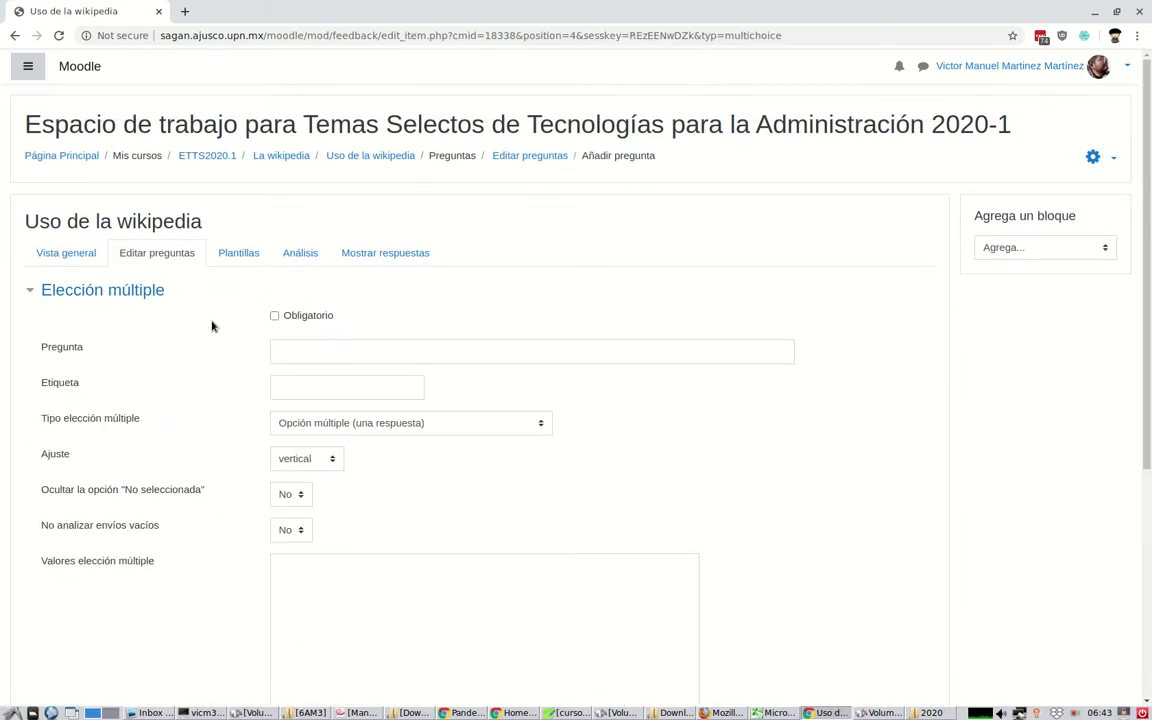
pyautogui.click(274, 316)
pyautogui.click(275, 356)
pyautogui.write('La wi')
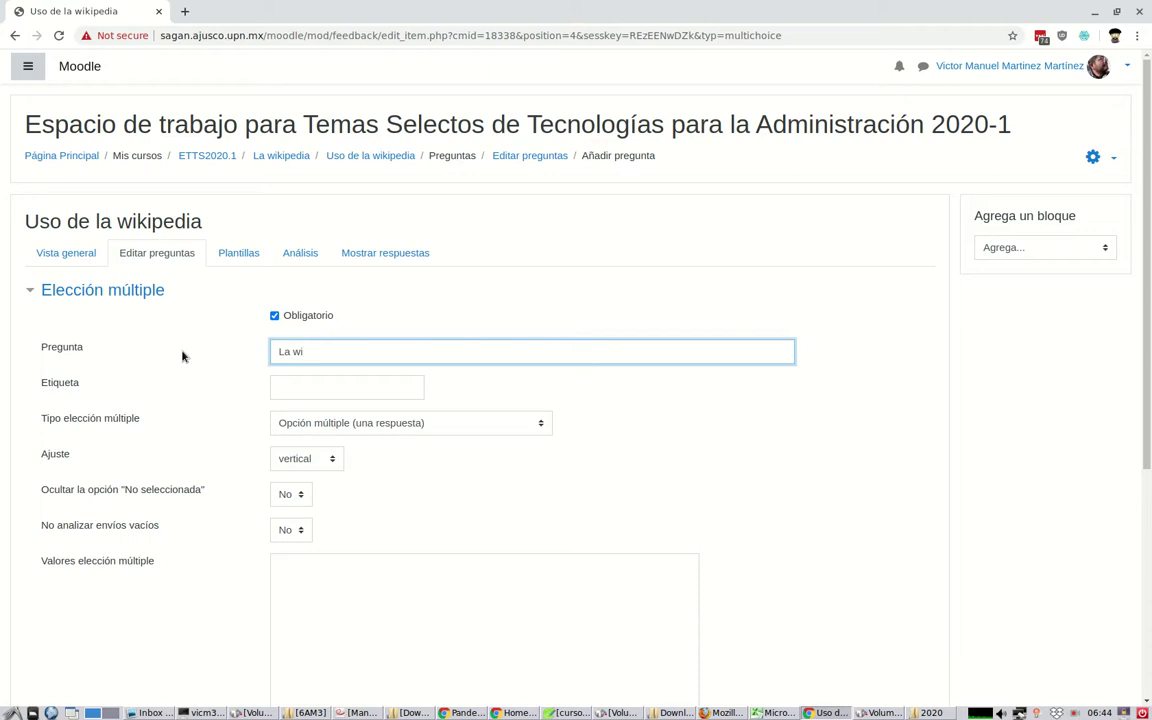
pyautogui.write('kipedia es muy sencilla de utilizar')
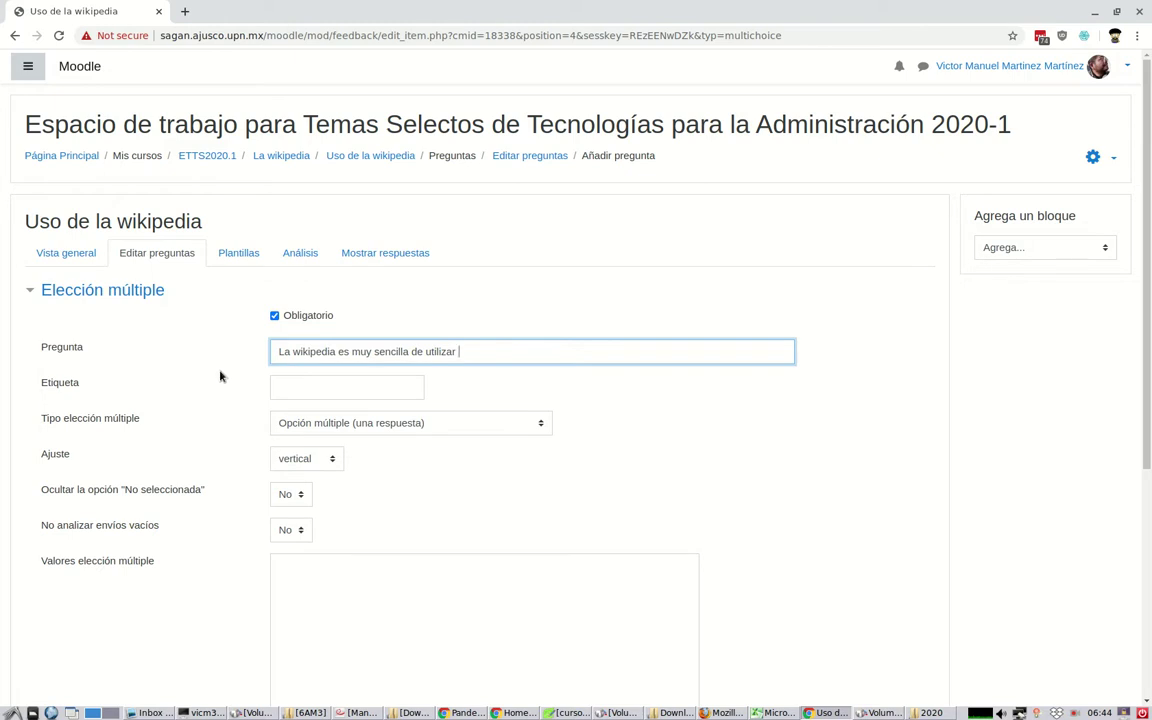
# Keep the question type as Opción múltiple (una respuesta) and set its Ajuste to horizontal.
pyautogui.scroll(-3, 215, 370)
pyautogui.click(290, 318)
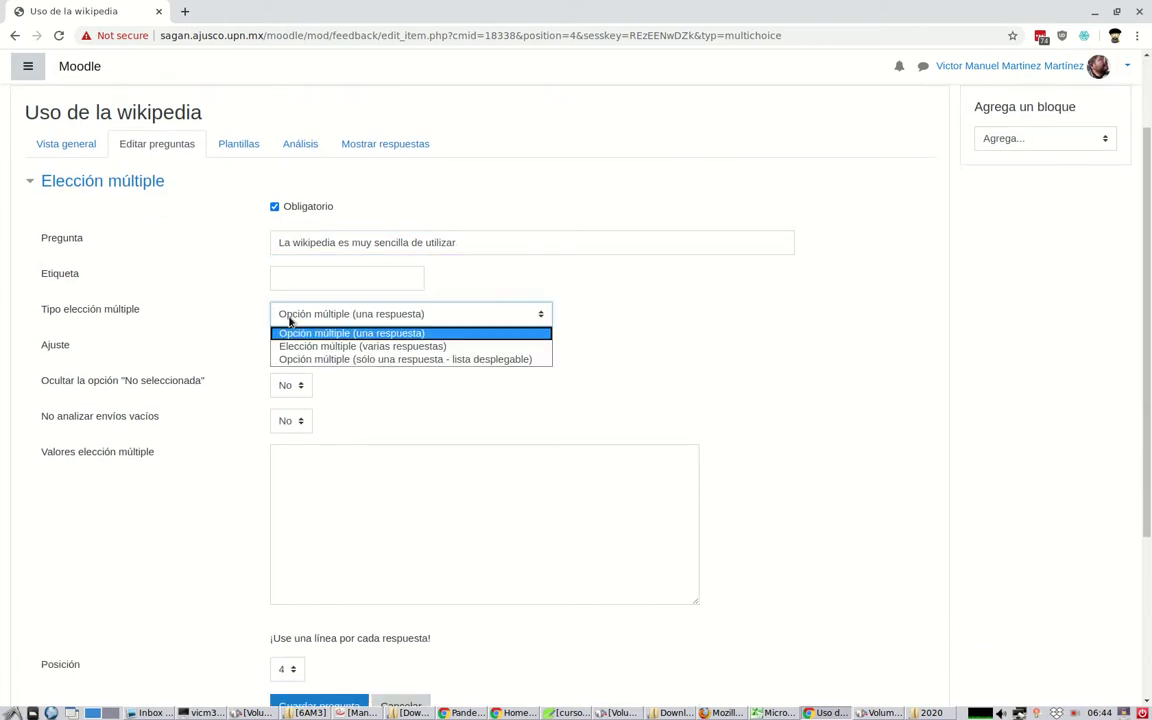
pyautogui.click(291, 318)
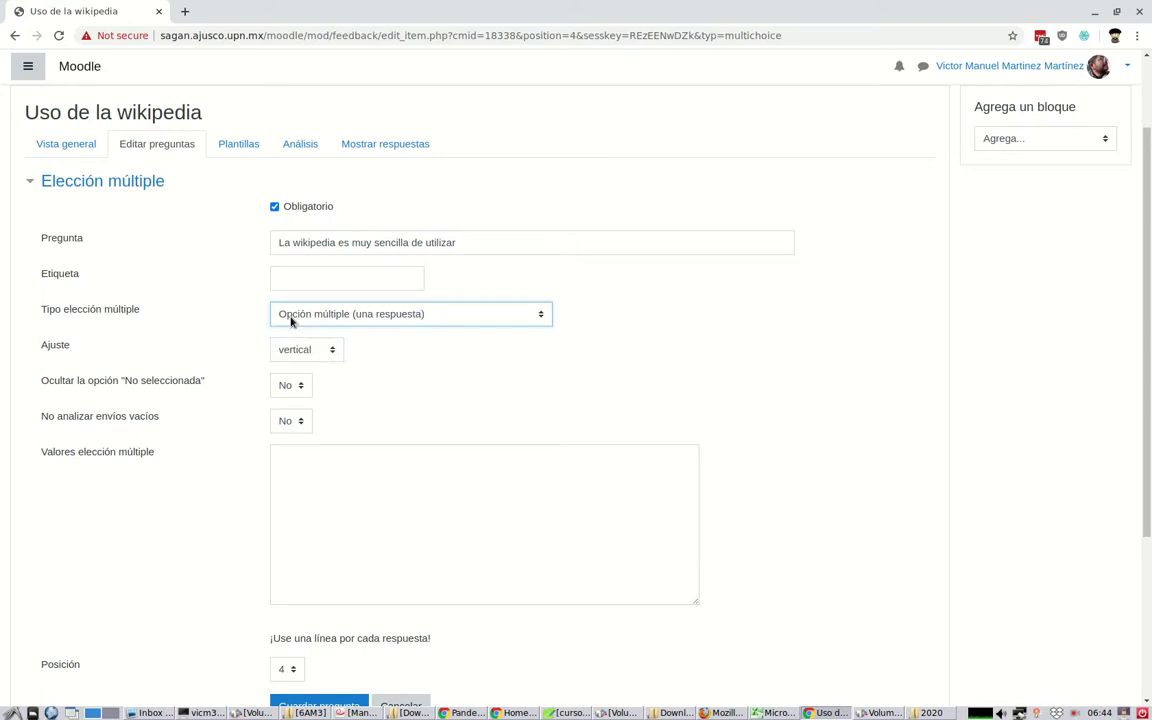
pyautogui.click(285, 351)
pyautogui.click(285, 381)
# Enter the answer values "Completamente de acuerdo (5)" and "Parcialmente de acuerdo (4)", one per line.
pyautogui.click(303, 460)
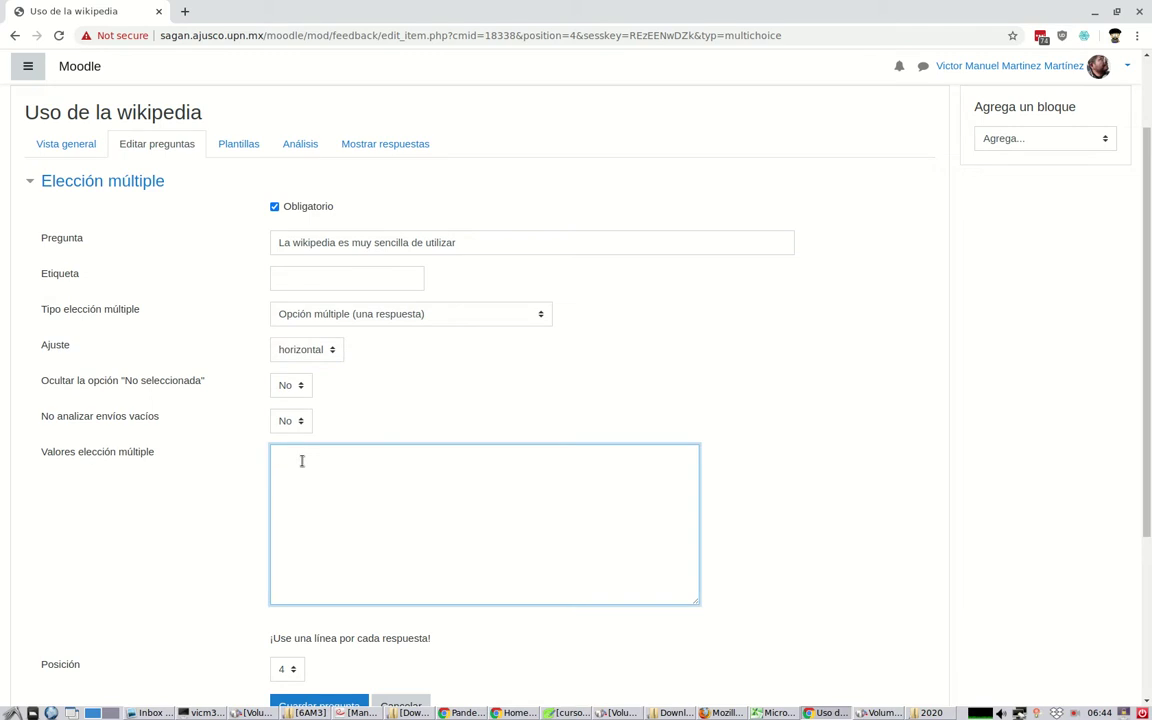
pyautogui.write('Completma')
pyautogui.press('BackSpace')
pyautogui.press('BackSpace')
pyautogui.write('amente de acuerdo (5')
pyautogui.press('BackSpace')
pyautogui.press('BackSpace')
pyautogui.write('(5')
pyautogui.write(')')
pyautogui.write('Parcialme')
pyautogui.write('nte de acuerdo ')
pyautogui.write('(4)')
pyautogui.press('Return')
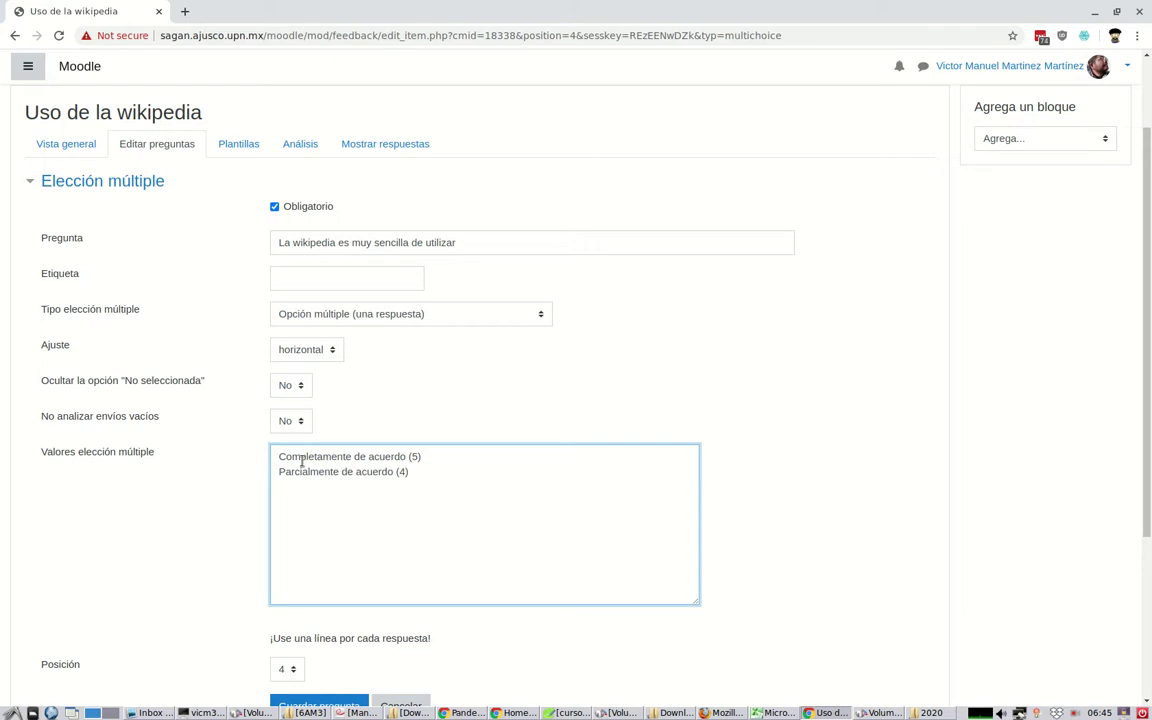
# Add the answers "Ni de acuerdo ni en desacuerdo (3)", "Parcialmente en desacuerdo (2)" and "Totalmente en desacuerdo (1)", one per line.
pyautogui.write('Ni de')
pyautogui.write('rdo ni en desacuerdo (5')
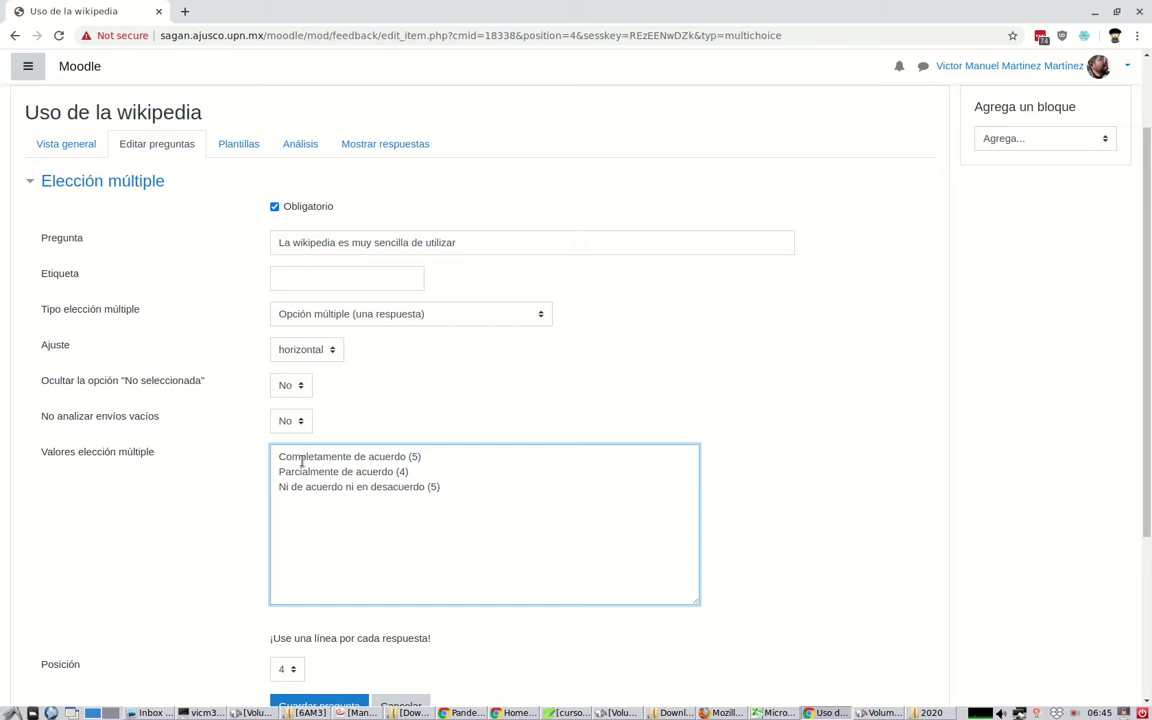
pyautogui.write('3')
pyautogui.write('Parcialme')
pyautogui.write('nte en desa')
pyautogui.write('cuer')
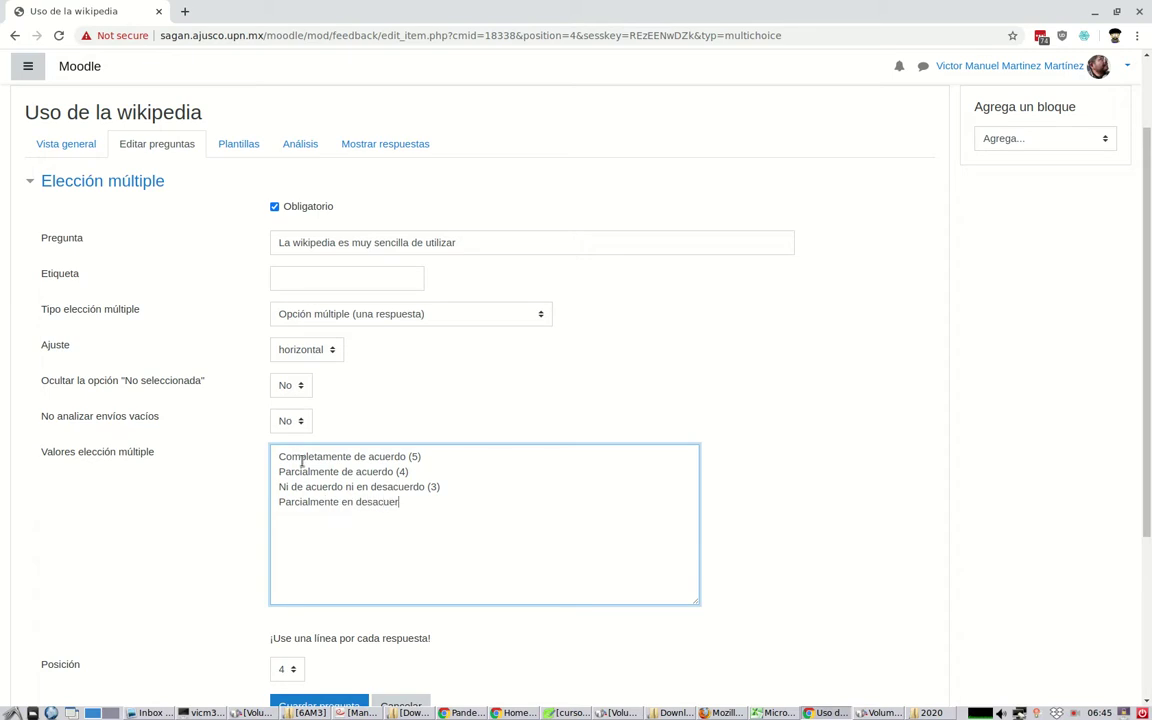
pyautogui.write('do (2')
pyautogui.write(') Totalmente en ')
pyautogui.write('desac')
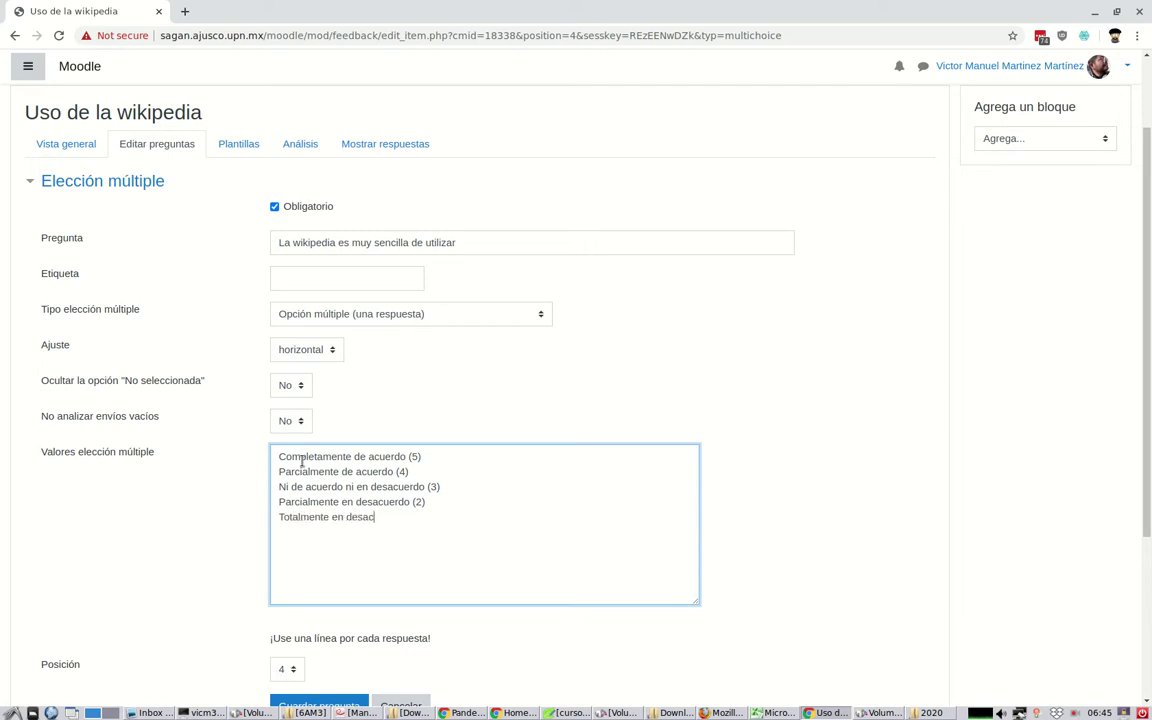
pyautogui.write('uerdo (1)')
# Save the "La wikipedia es muy sencilla de utilizar" question and review how it displays in the question list.
pyautogui.scroll(-3, 316, 465)
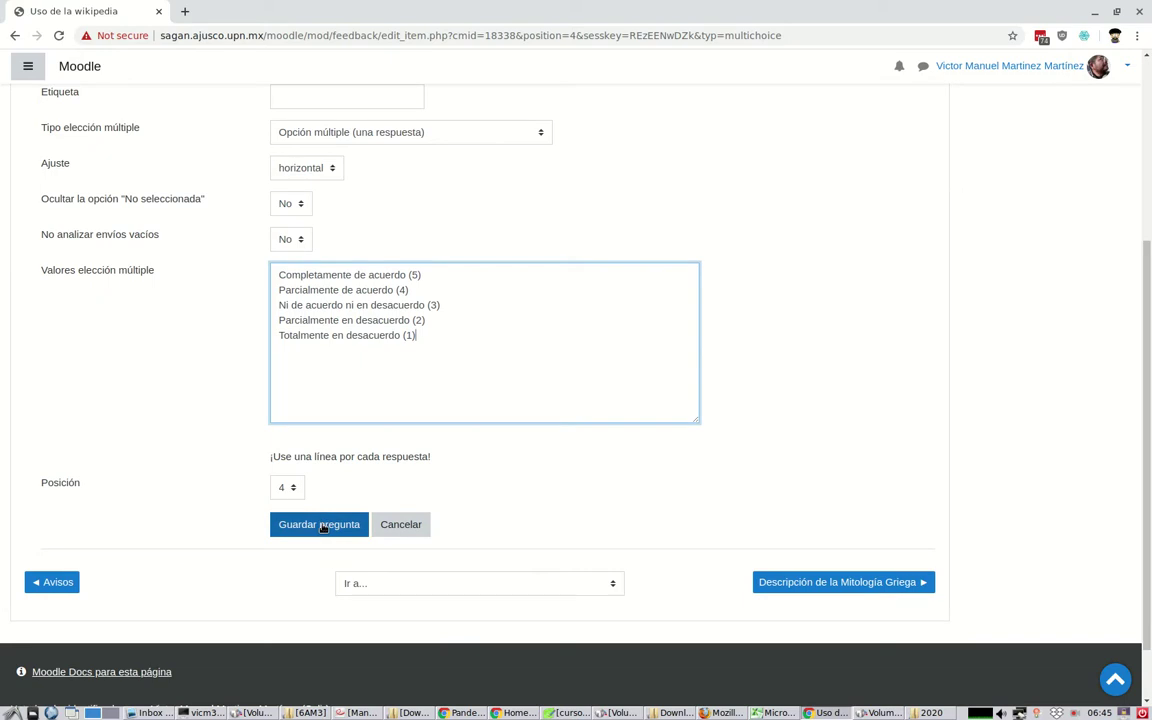
pyautogui.click(320, 525)
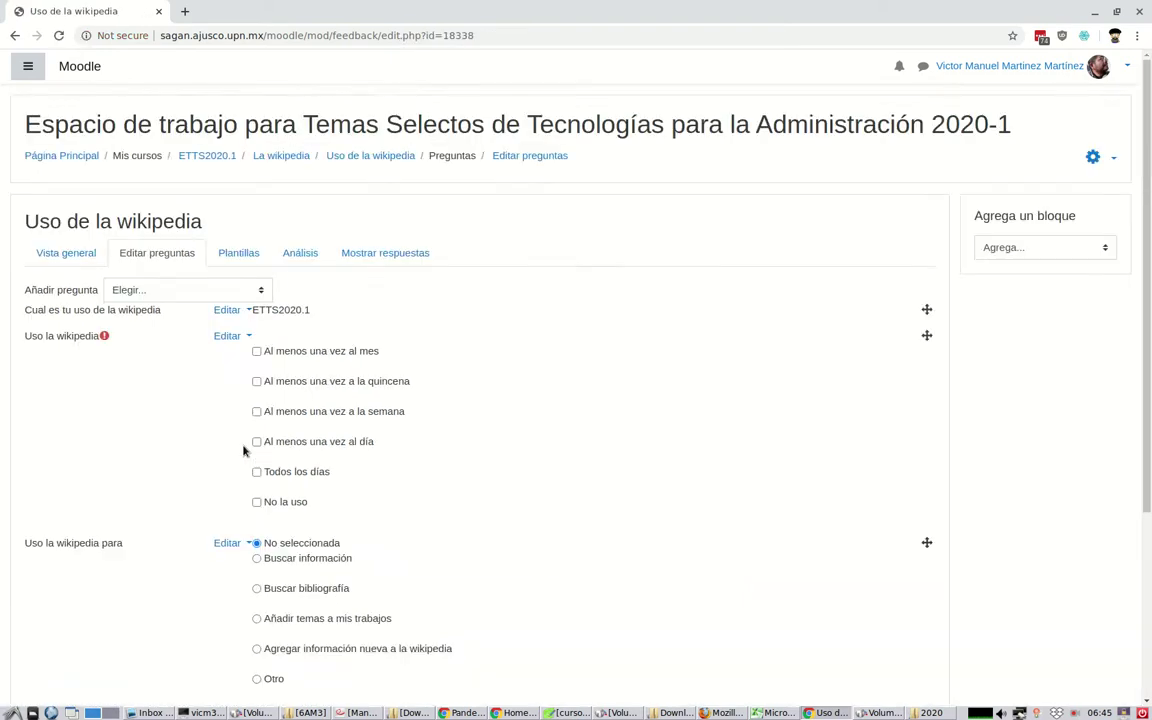
pyautogui.scroll(-4, 243, 451)
pyautogui.scroll(-1, 243, 451)
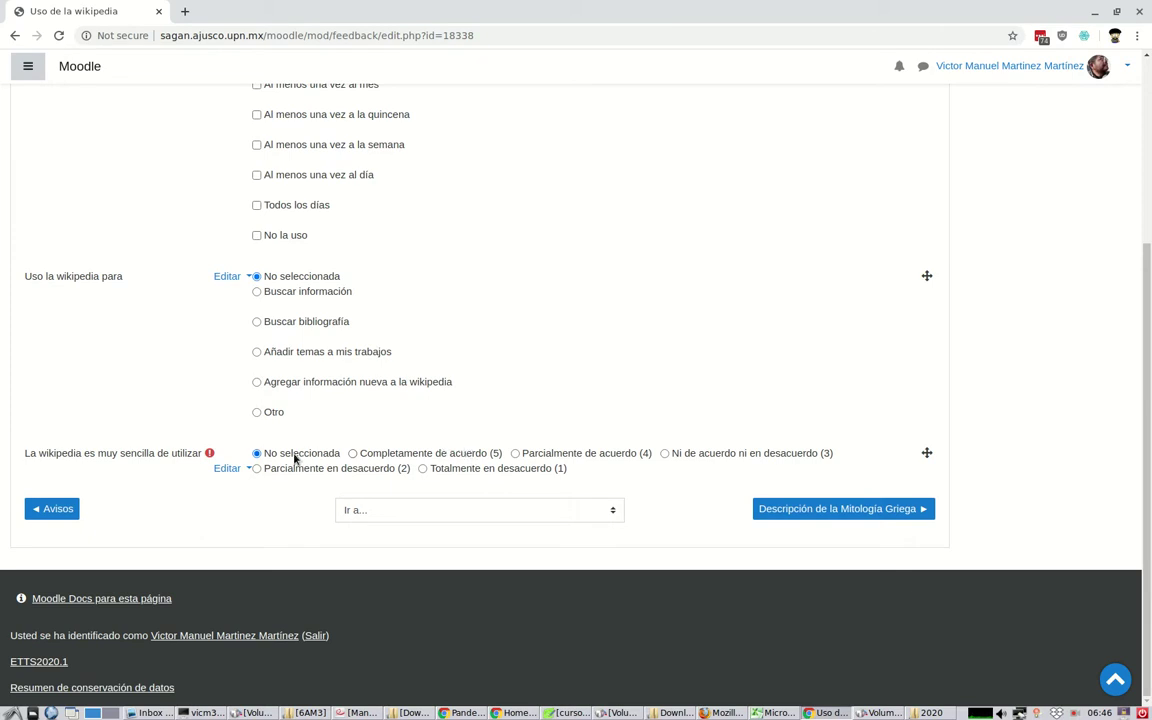
# Add another Elección múltiple question with the text "Pienso que la wikipedia es muy confiable".
pyautogui.scroll(5, 290, 455)
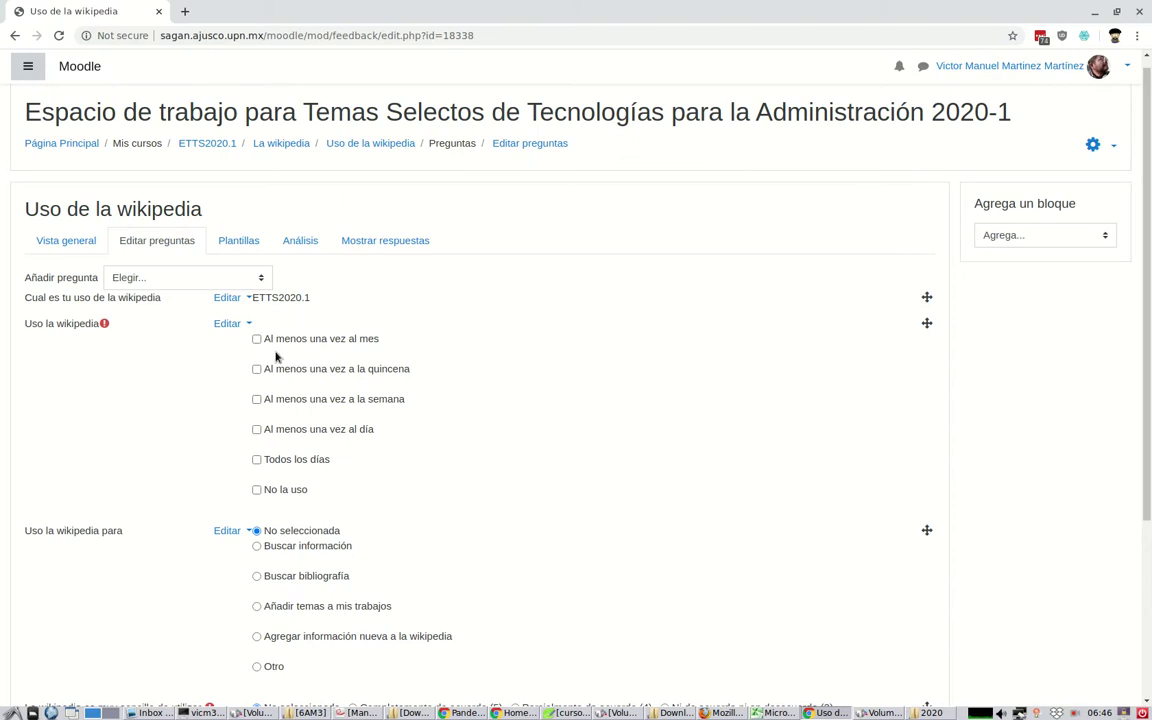
pyautogui.click(174, 278)
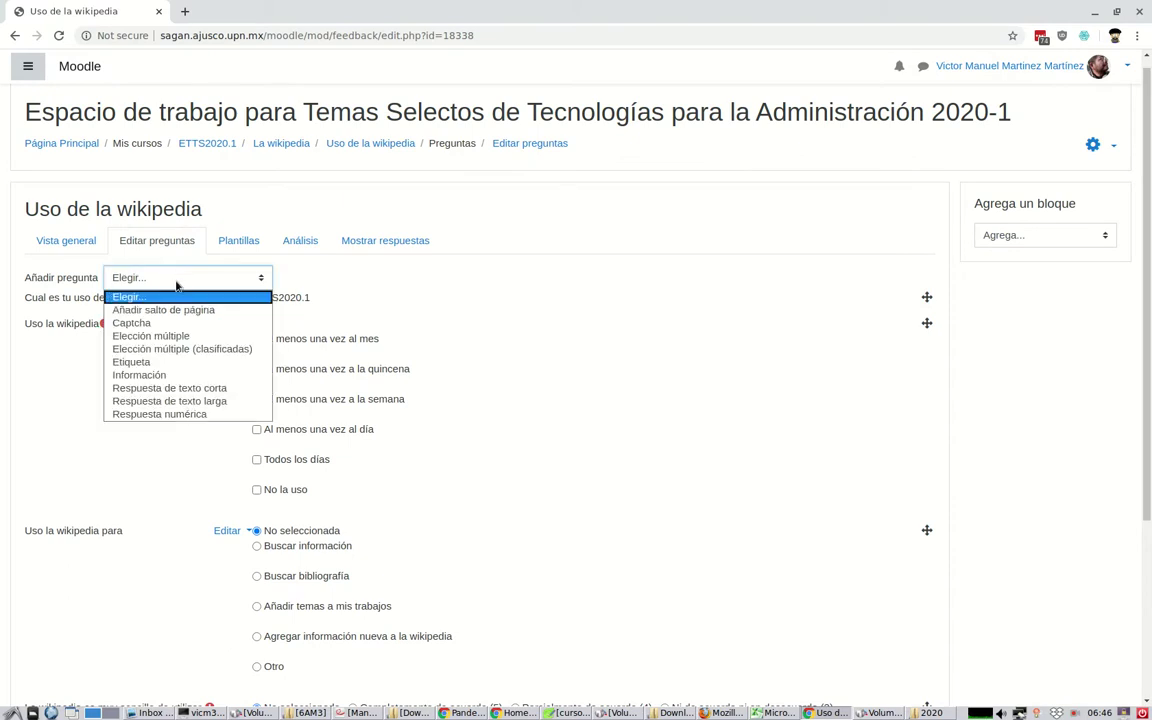
pyautogui.click(177, 337)
pyautogui.click(354, 352)
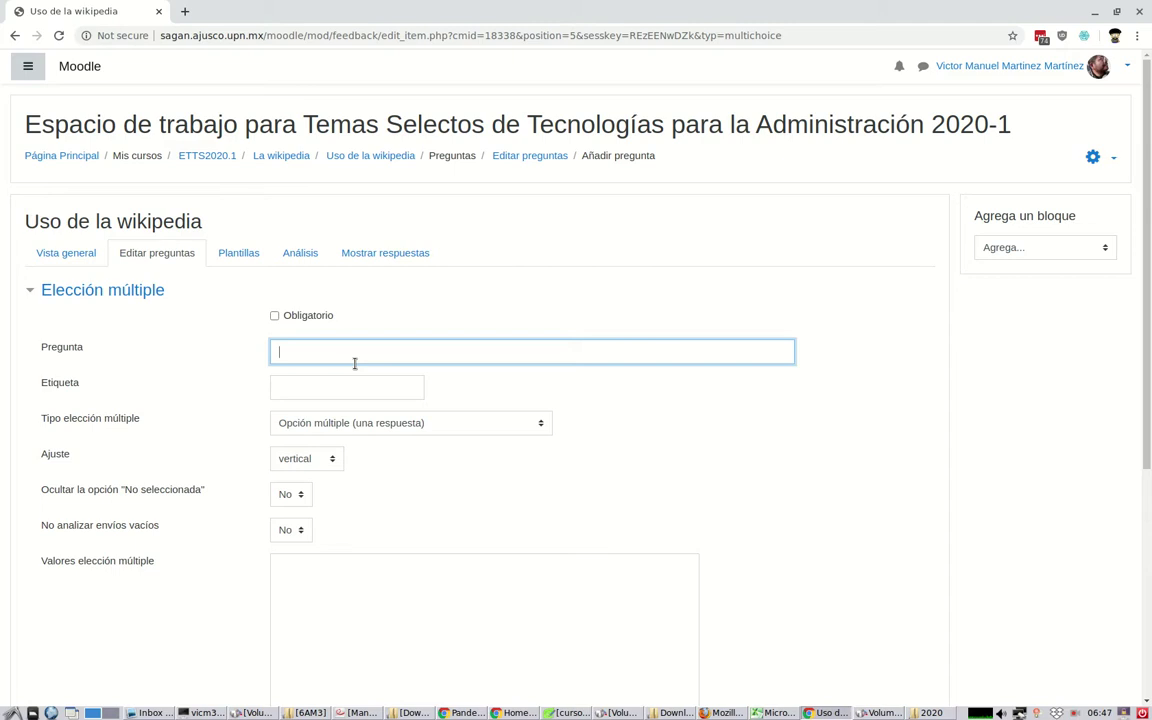
pyautogui.write('Pienso que la wikipedia es muy confiable')
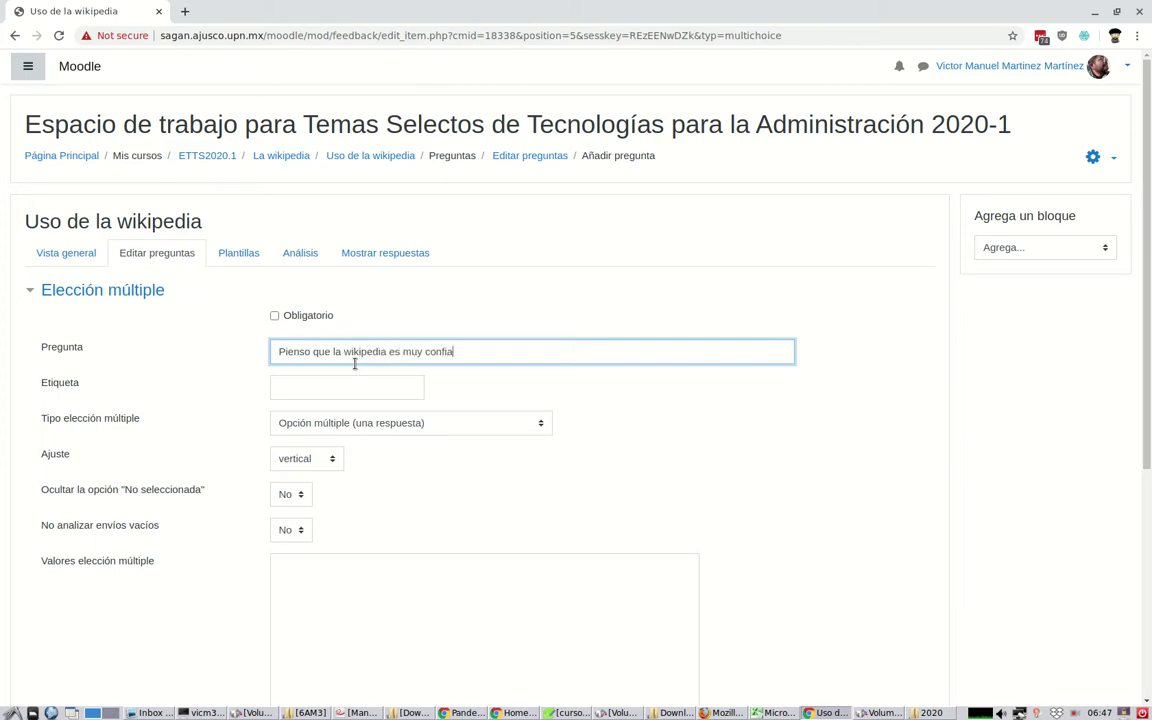
# Keep Opción múltiple (una respuesta), set Ajuste to horizontal and set Ocultar la opción "No seleccionada" to Sí.
pyautogui.scroll(-1, 355, 373)
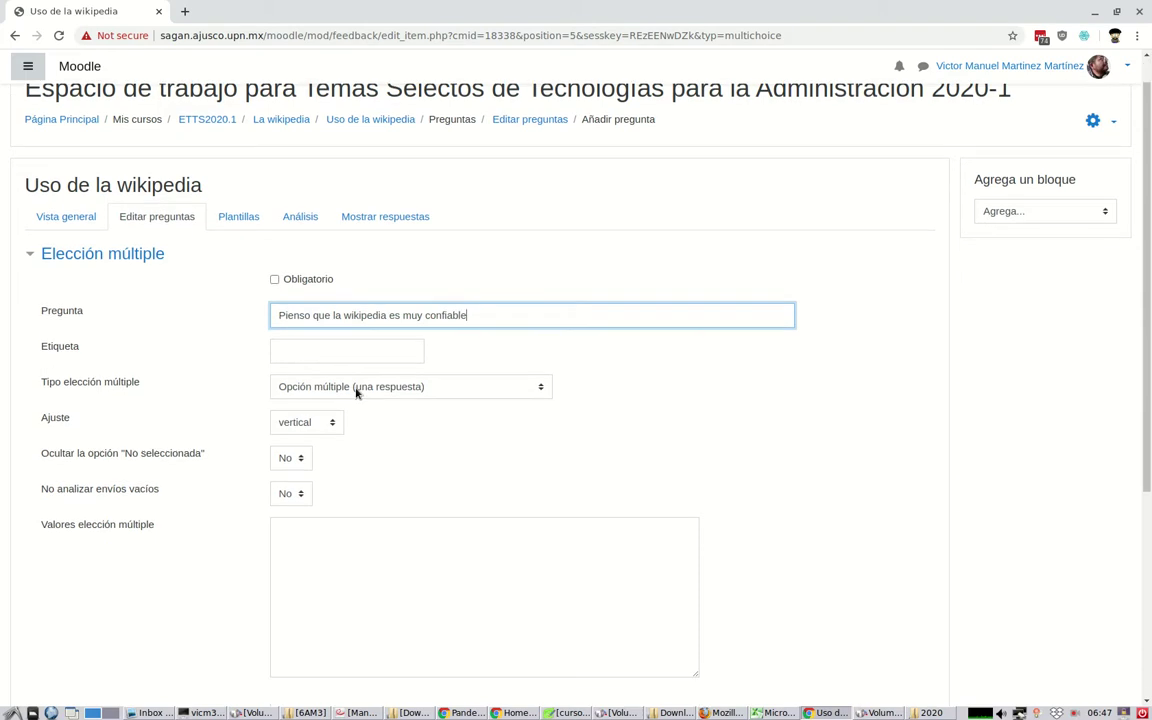
pyautogui.click(356, 392)
pyautogui.click(354, 391)
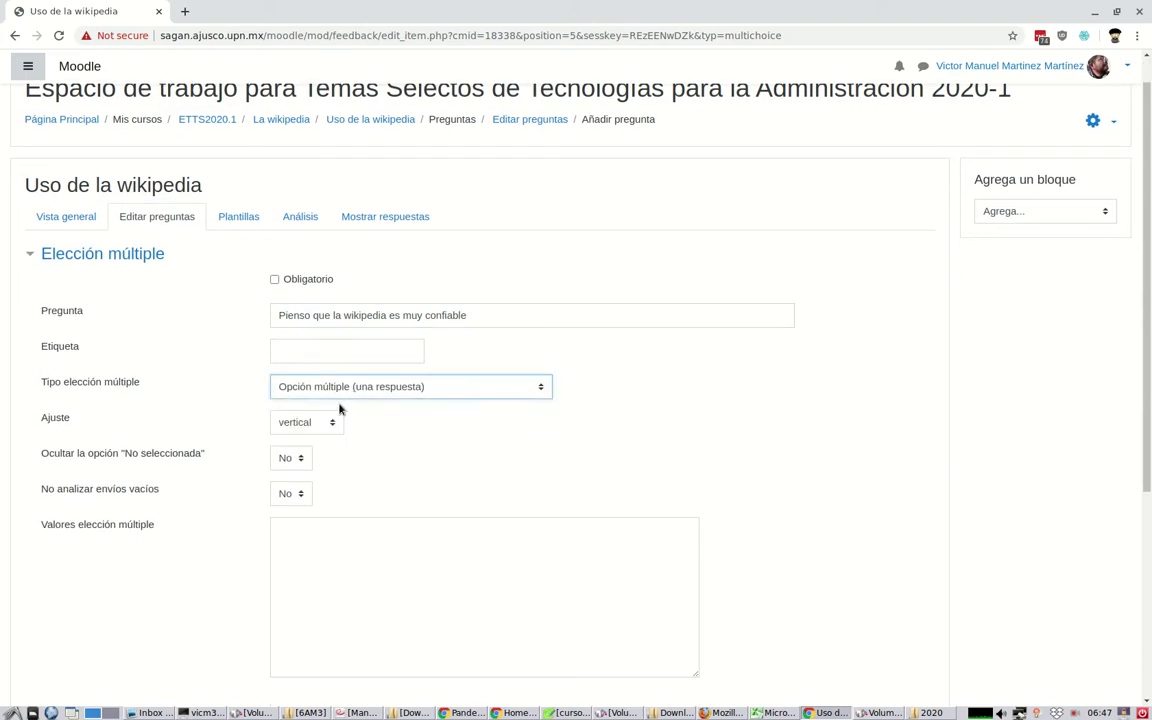
pyautogui.click(321, 423)
pyautogui.click(319, 451)
pyautogui.click(300, 460)
pyautogui.click(298, 489)
# Enter the answer values 5, 4, 3, 2 and 1 on separate lines, and save the question.
pyautogui.click(302, 532)
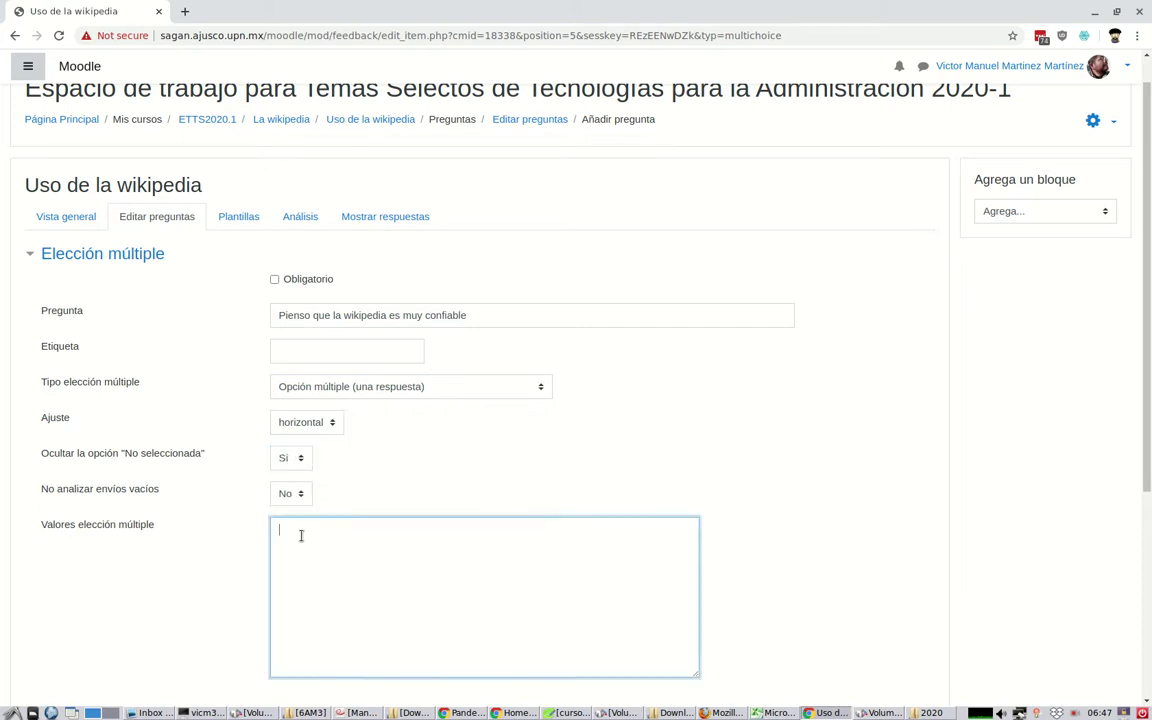
pyautogui.write('5 4 3 2 1')
pyautogui.scroll(-1, 302, 530)
pyautogui.scroll(-2, 304, 520)
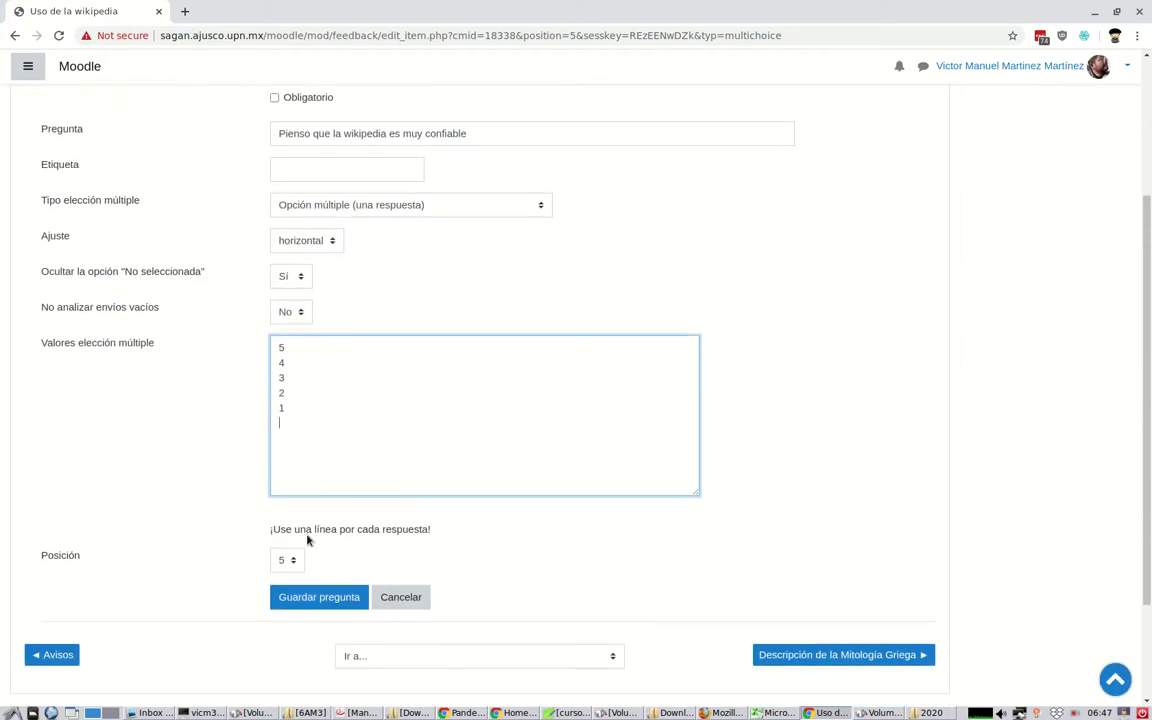
pyautogui.click(327, 598)
pyautogui.scroll(-3, 306, 598)
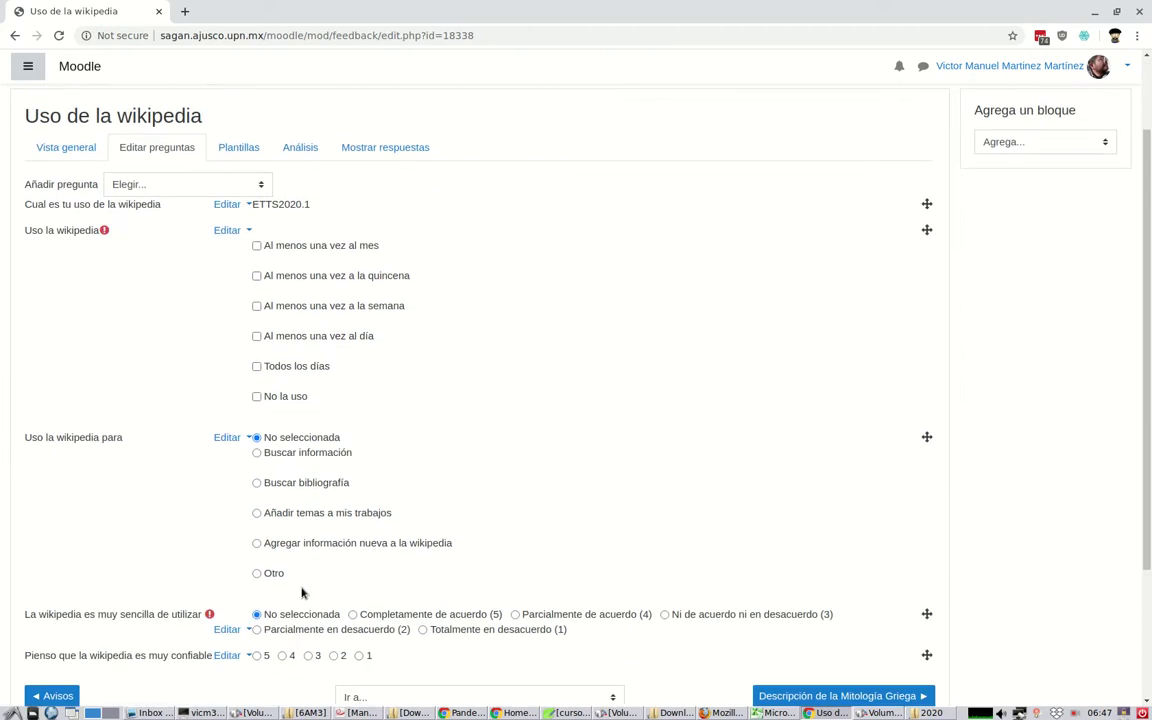
pyautogui.scroll(-1, 291, 572)
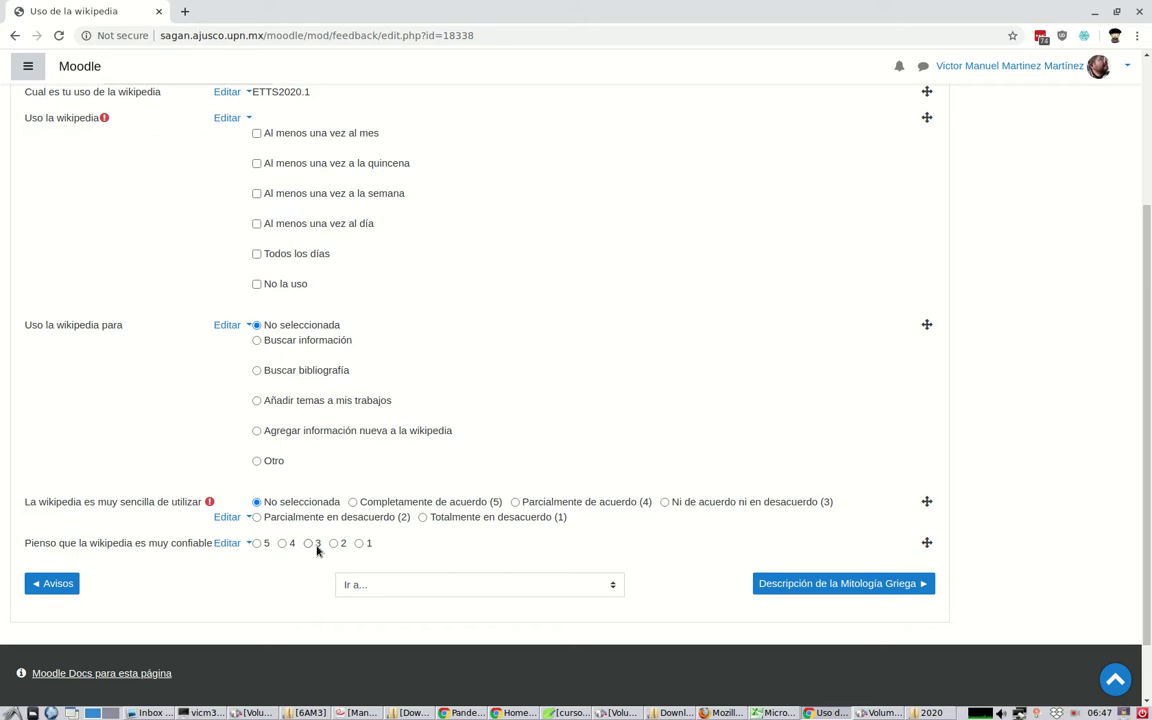
# Edit the "Pienso que la wikipedia es muy confiable" question and replace its text with "Pienso que la wikipedia no sirve".
pyautogui.click(232, 544)
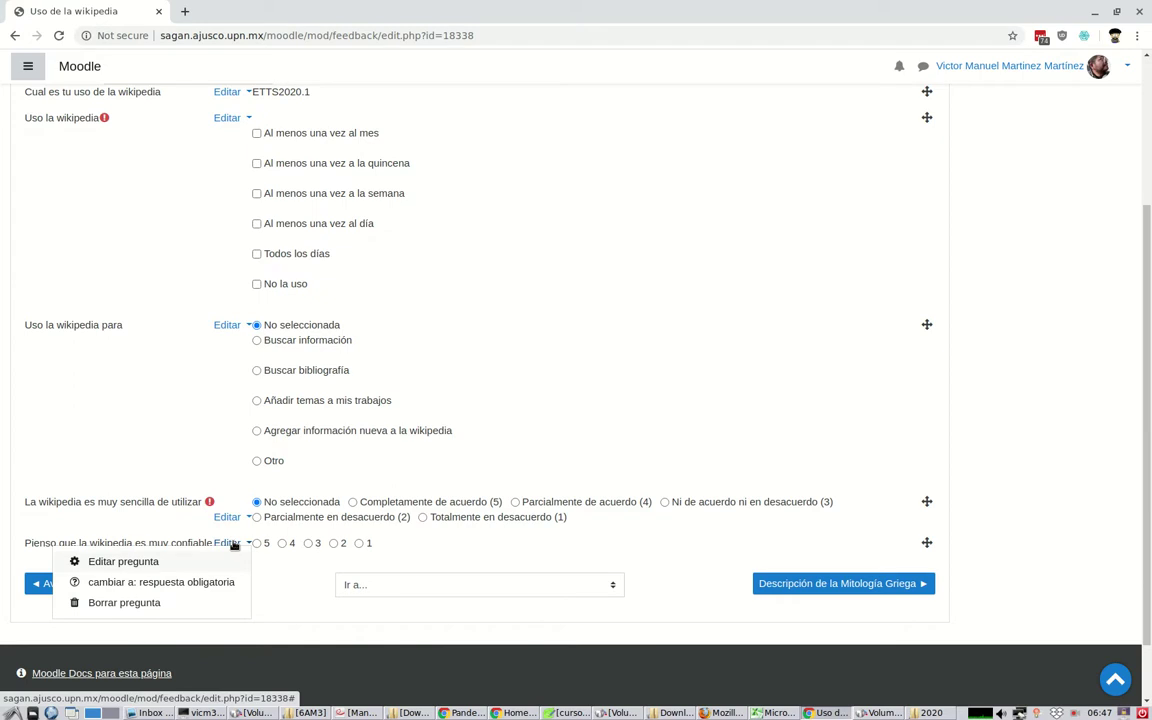
pyautogui.click(176, 562)
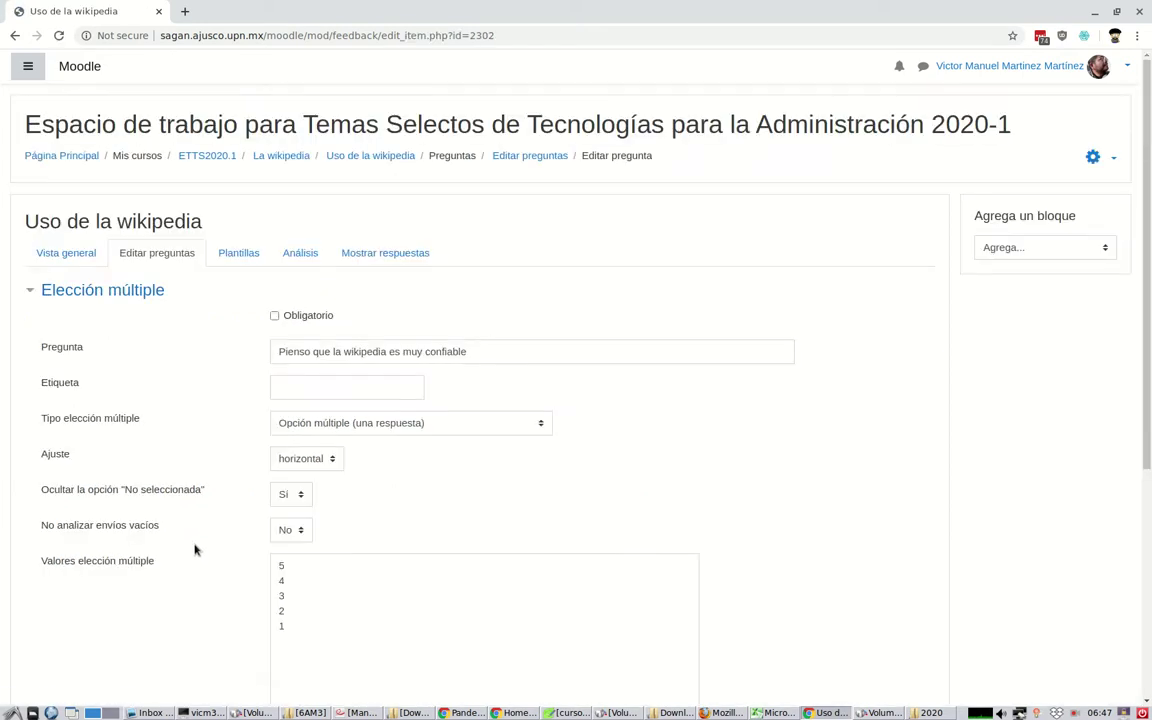
pyautogui.click(472, 357)
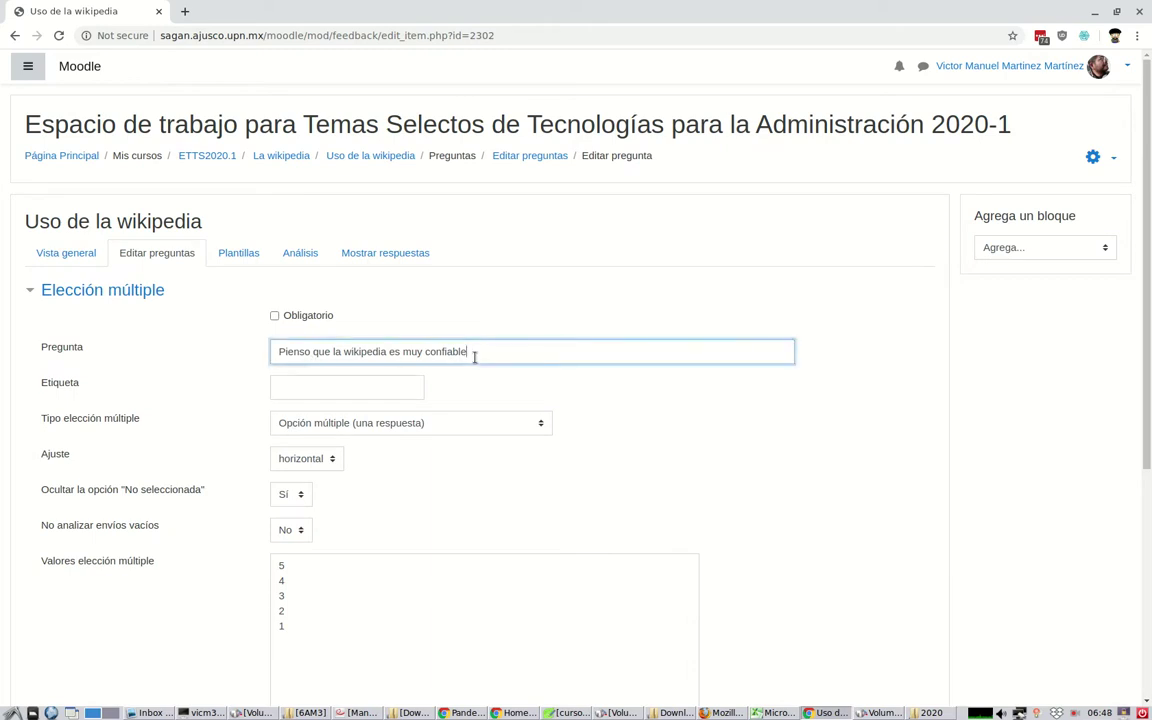
pyautogui.hotkey('ctrl', 'a')
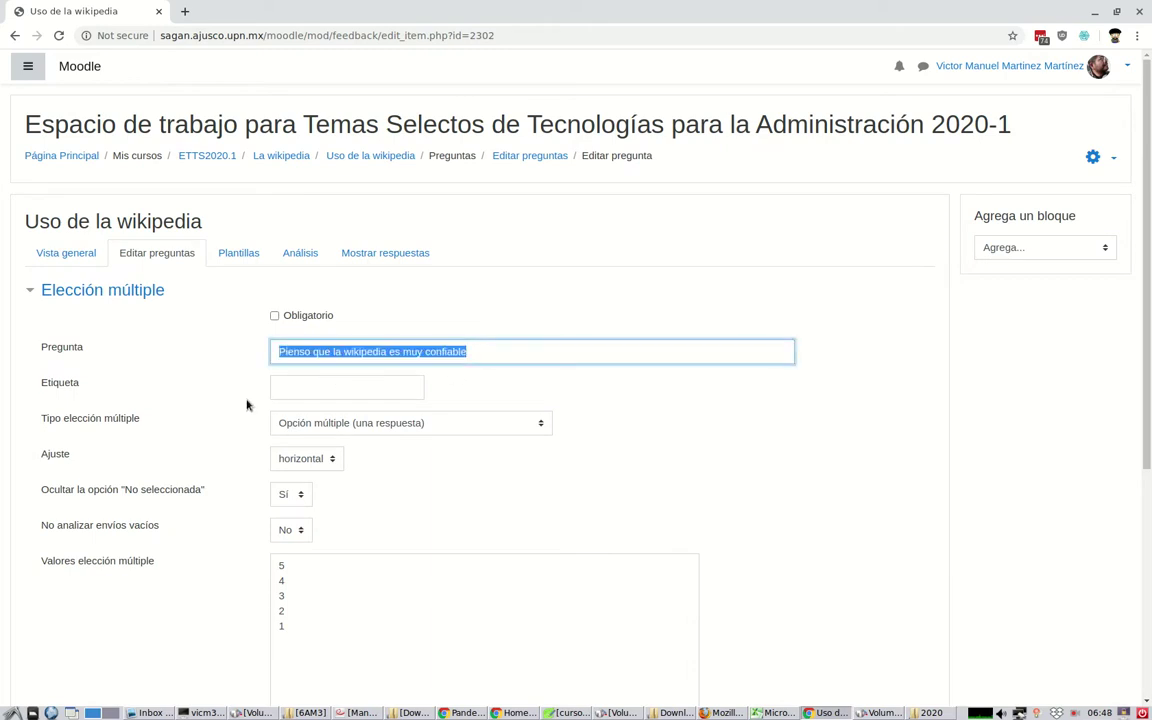
pyautogui.write('Pienso qu')
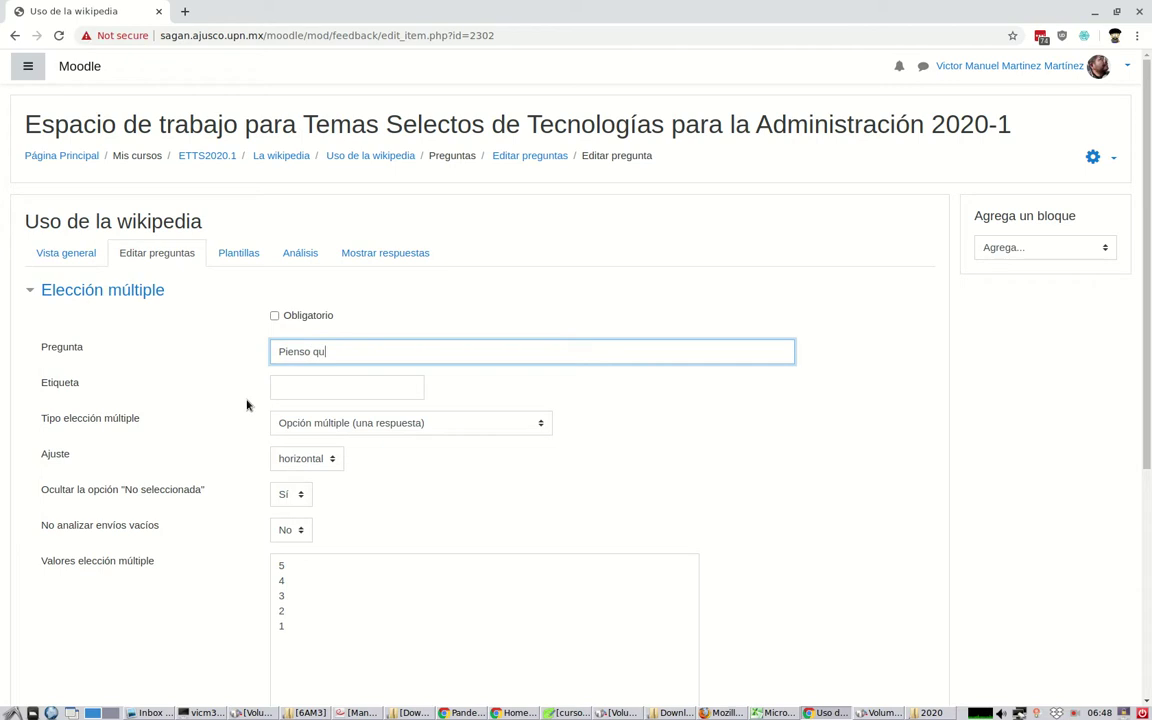
pyautogui.write('e la wikipedia no sirve')
# Shorten the question text to "La wikipedia no sirve".
pyautogui.press('Delete')
pyautogui.press('Delete')
pyautogui.press('Delete')
pyautogui.press('Delete')
pyautogui.press('Delete')
pyautogui.press('Delete')
pyautogui.press('Delete')
pyautogui.press('Delete')
pyautogui.press('Delete')
pyautogui.press('Delete')
pyautogui.press('Delete')
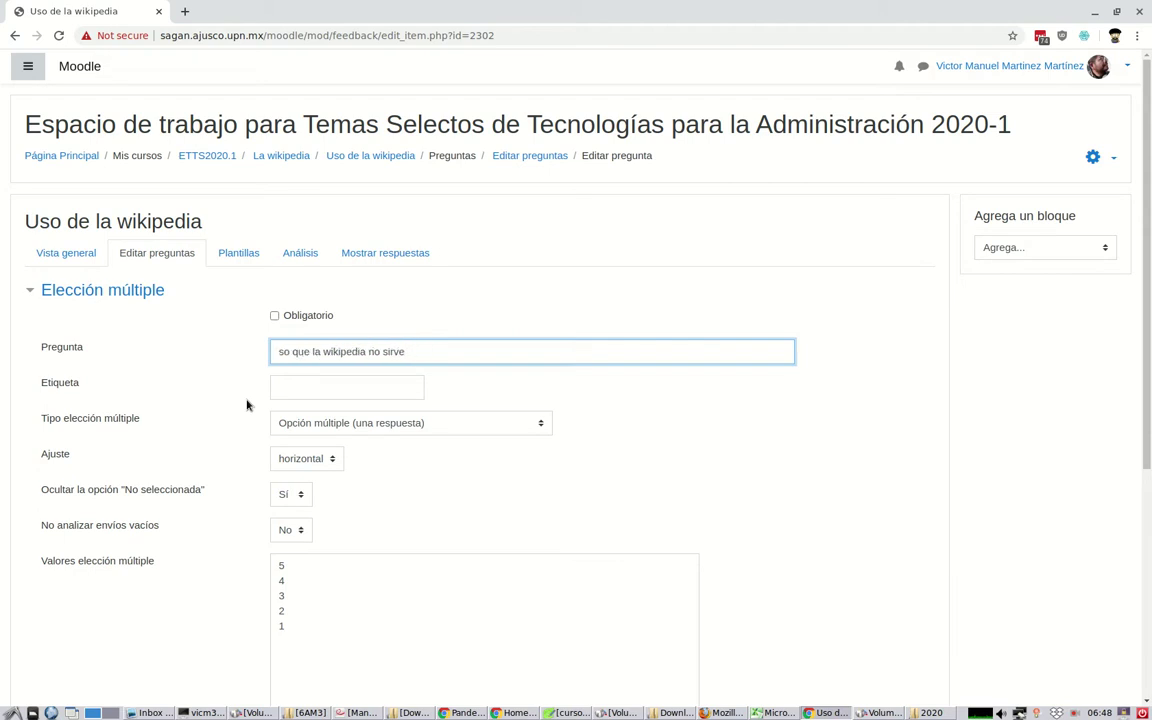
pyautogui.press('Delete')
pyautogui.write('L')
pyautogui.press('End')
# Mark the "La wikipedia no sirve" question as Obligatorio, and check its remaining settings and saving options.
pyautogui.click(274, 315)
pyautogui.scroll(-1, 240, 380)
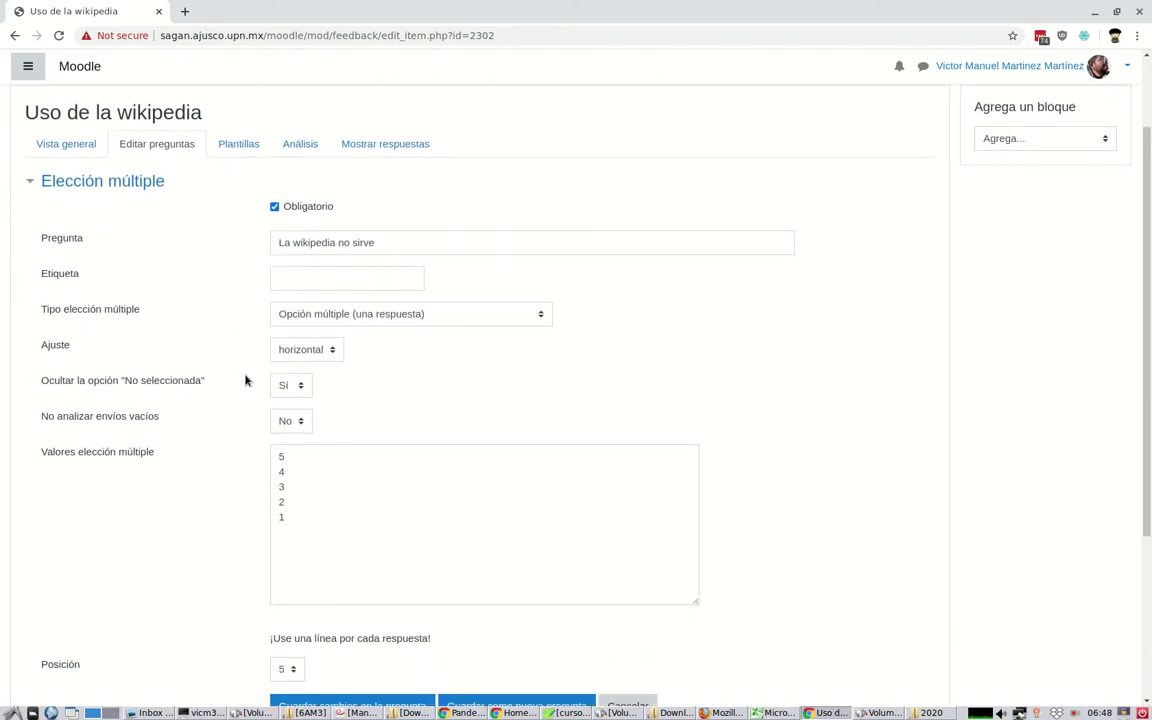
pyautogui.scroll(-2, 245, 377)
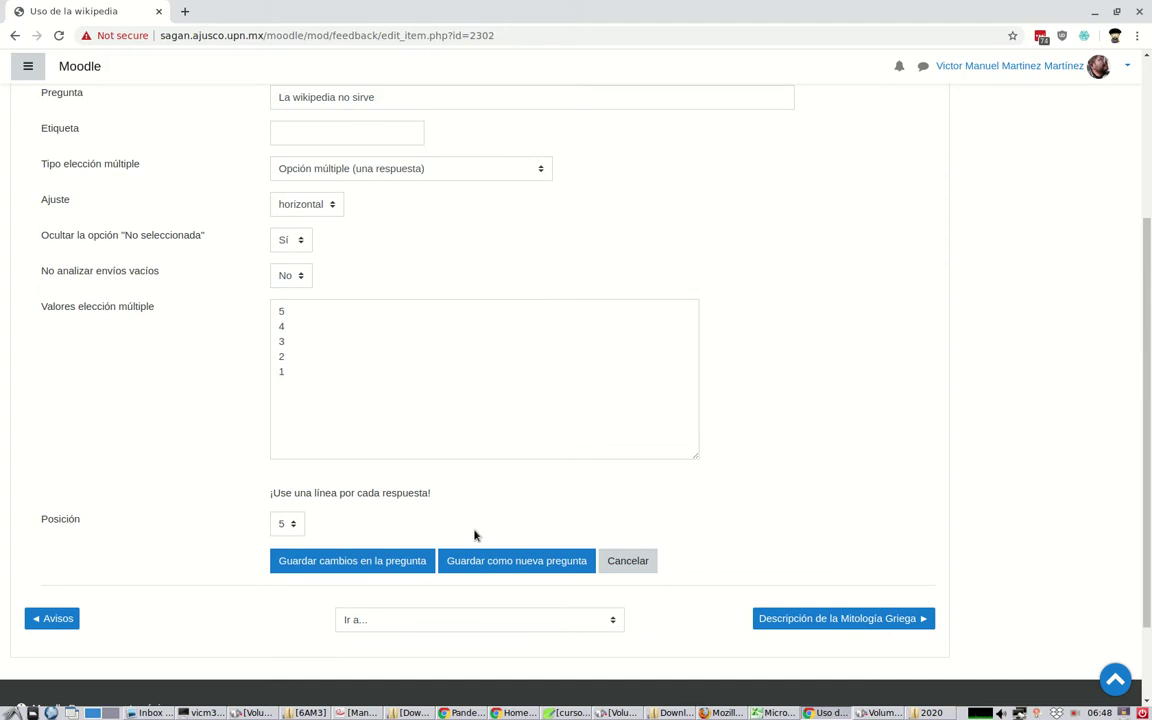
# Save "La wikipedia no sirve" as a new question and review the survey's question list.
pyautogui.click(480, 560)
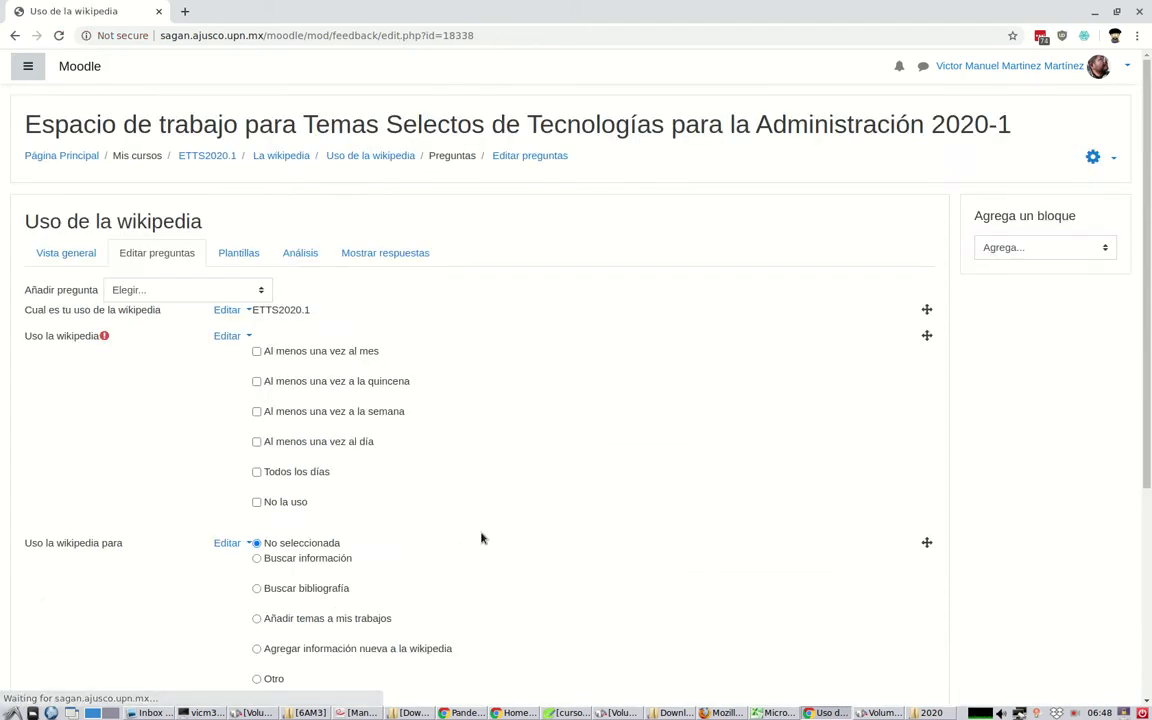
pyautogui.scroll(-3, 481, 537)
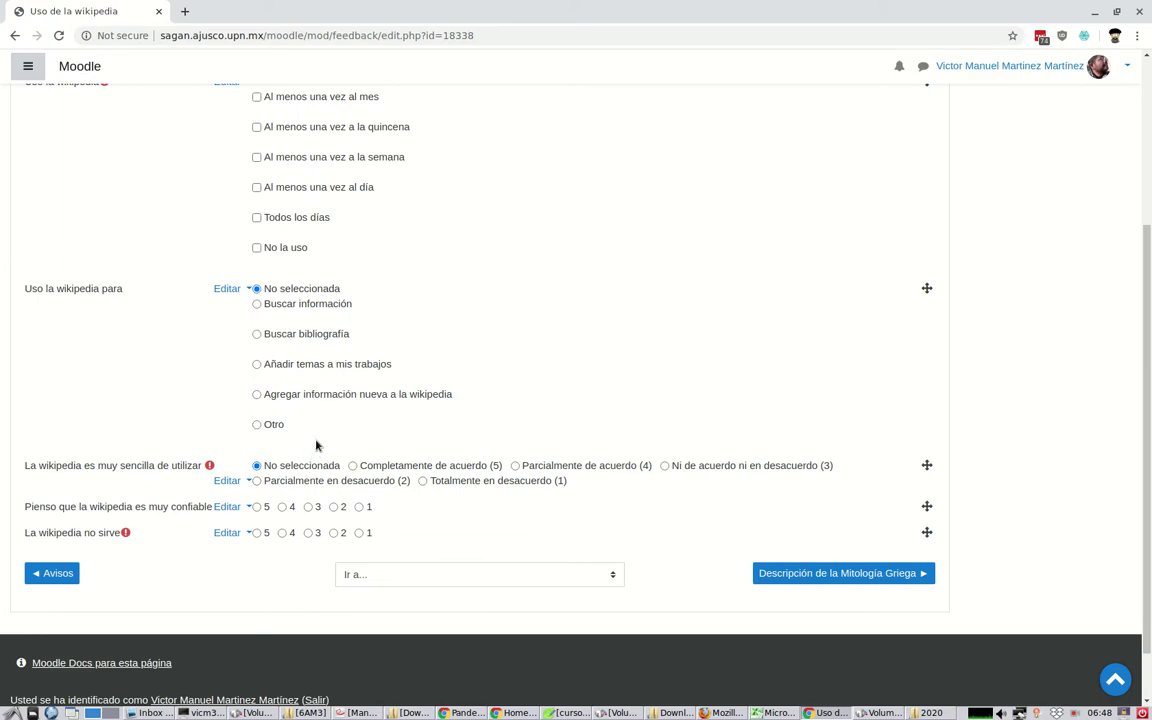
pyautogui.scroll(5, 316, 445)
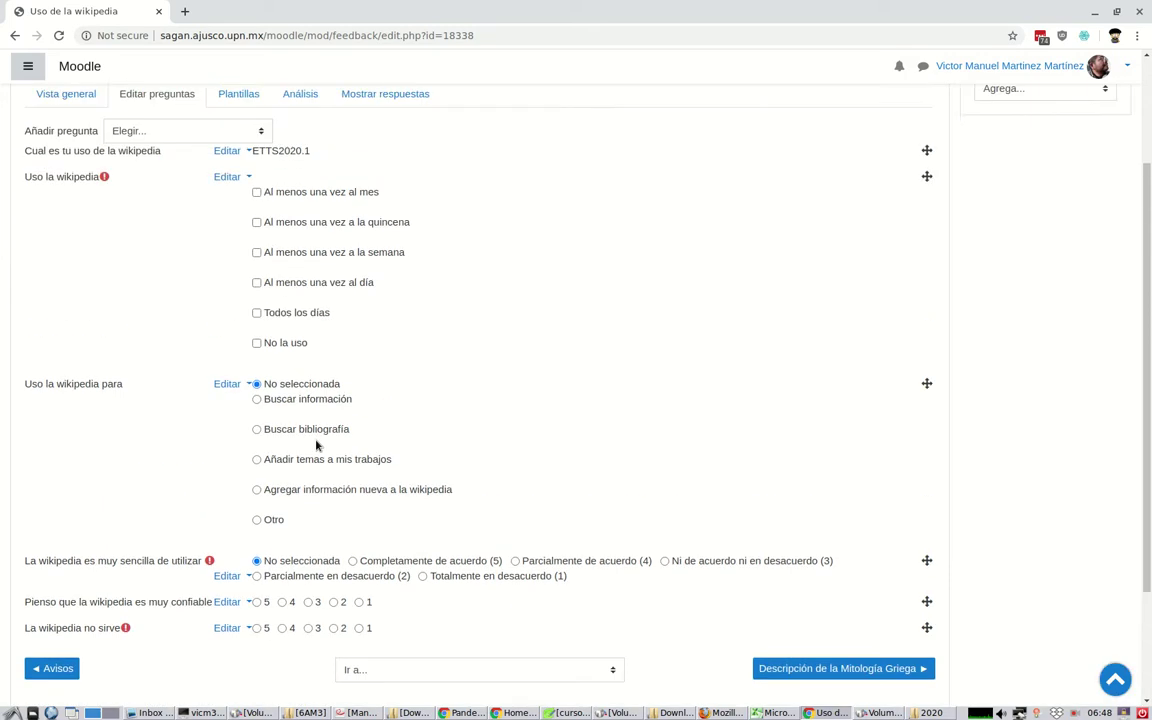
# Add a Captcha question to the survey and check its editing options in the question list.
pyautogui.click(202, 292)
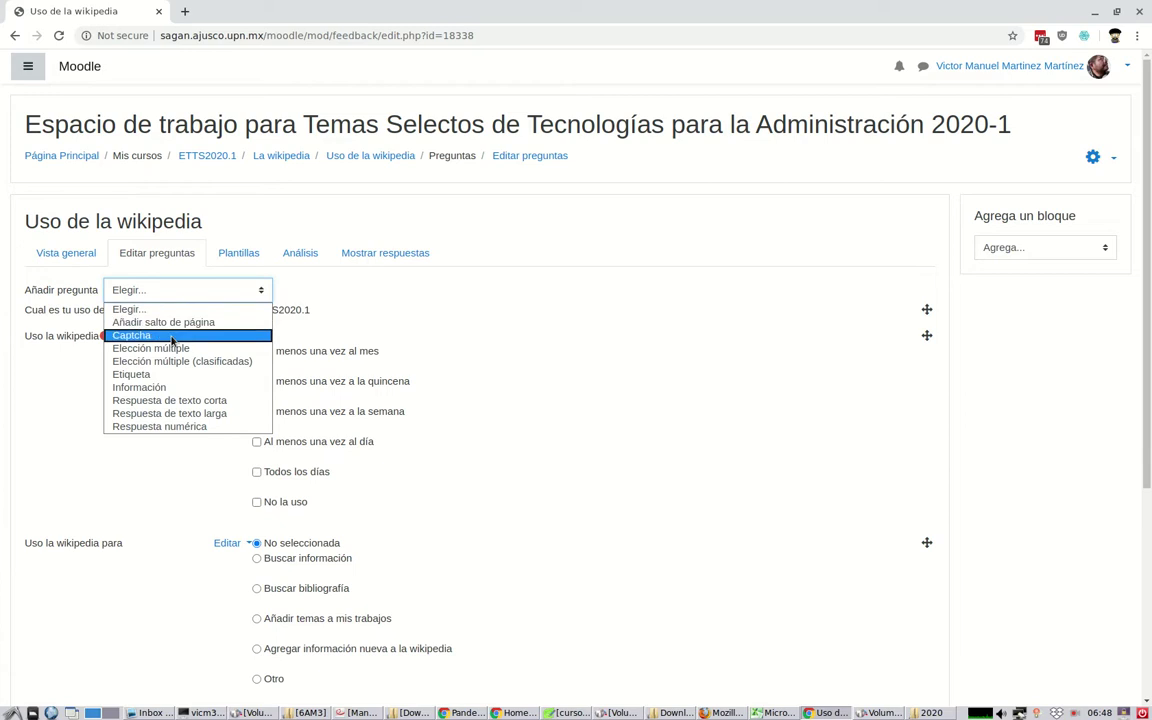
pyautogui.click(172, 336)
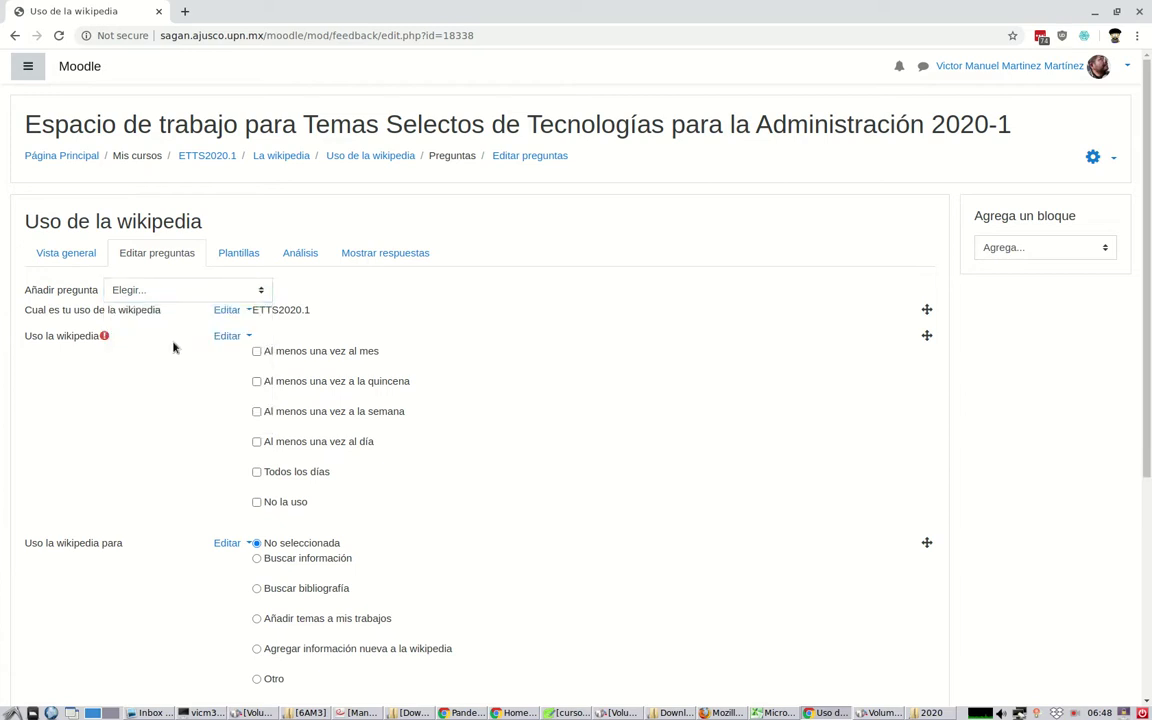
pyautogui.scroll(-3, 175, 341)
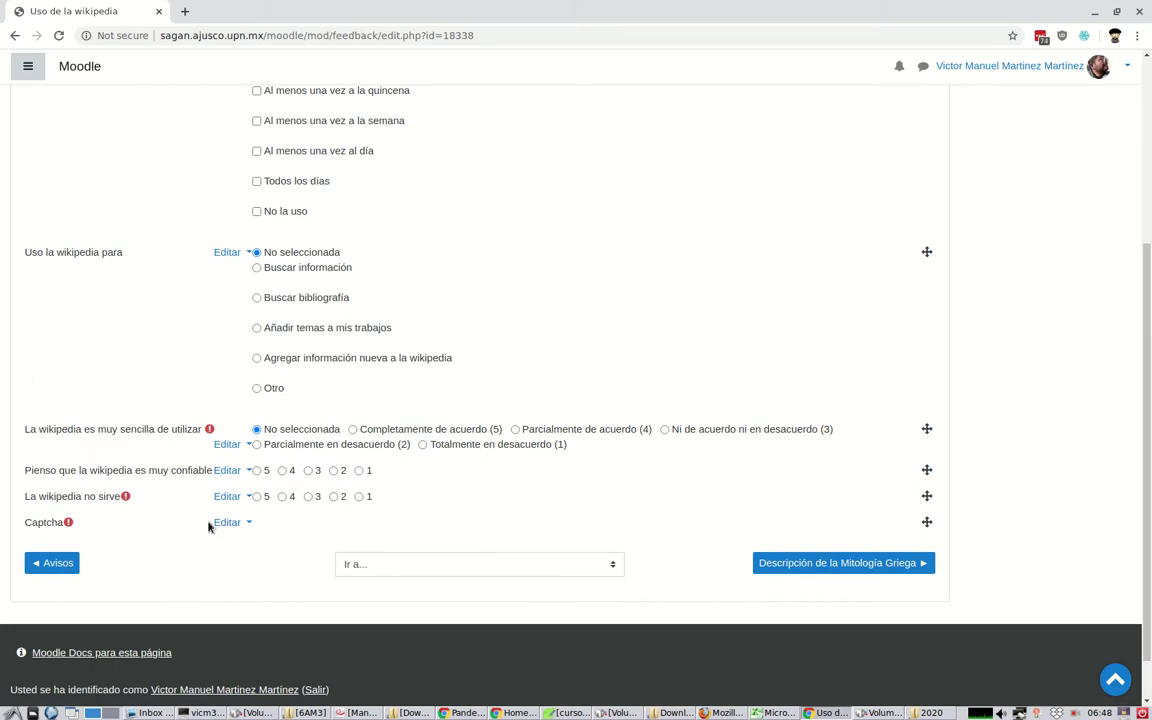
pyautogui.click(219, 523)
pyautogui.press('Escape')
pyautogui.scroll(2, 180, 432)
pyautogui.scroll(1, 184, 355)
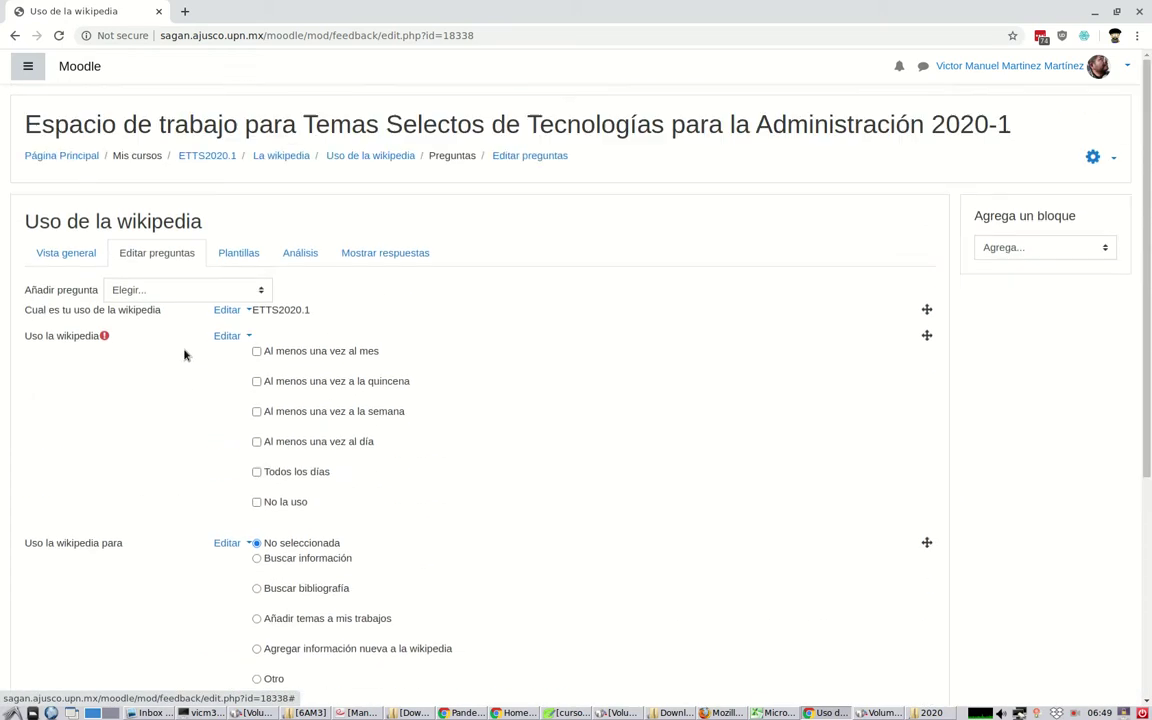
# Check the survey's Análisis and Mostrar respuestas views, and return to the Vista general.
pyautogui.click(305, 263)
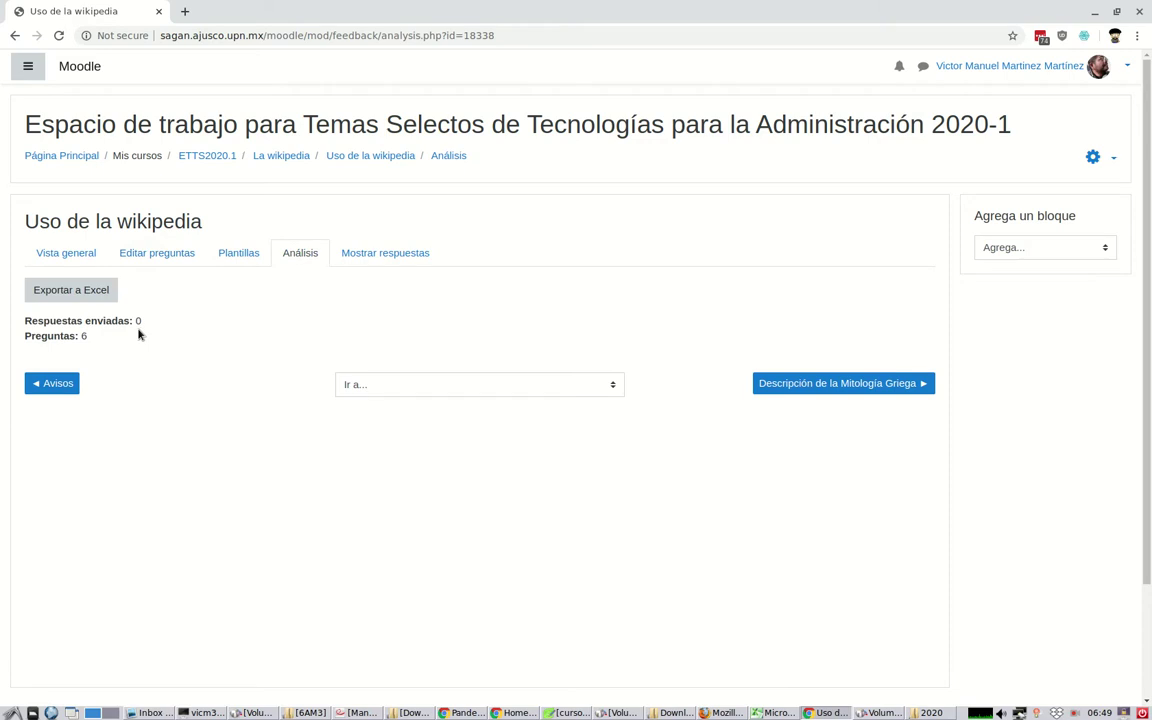
pyautogui.click(386, 257)
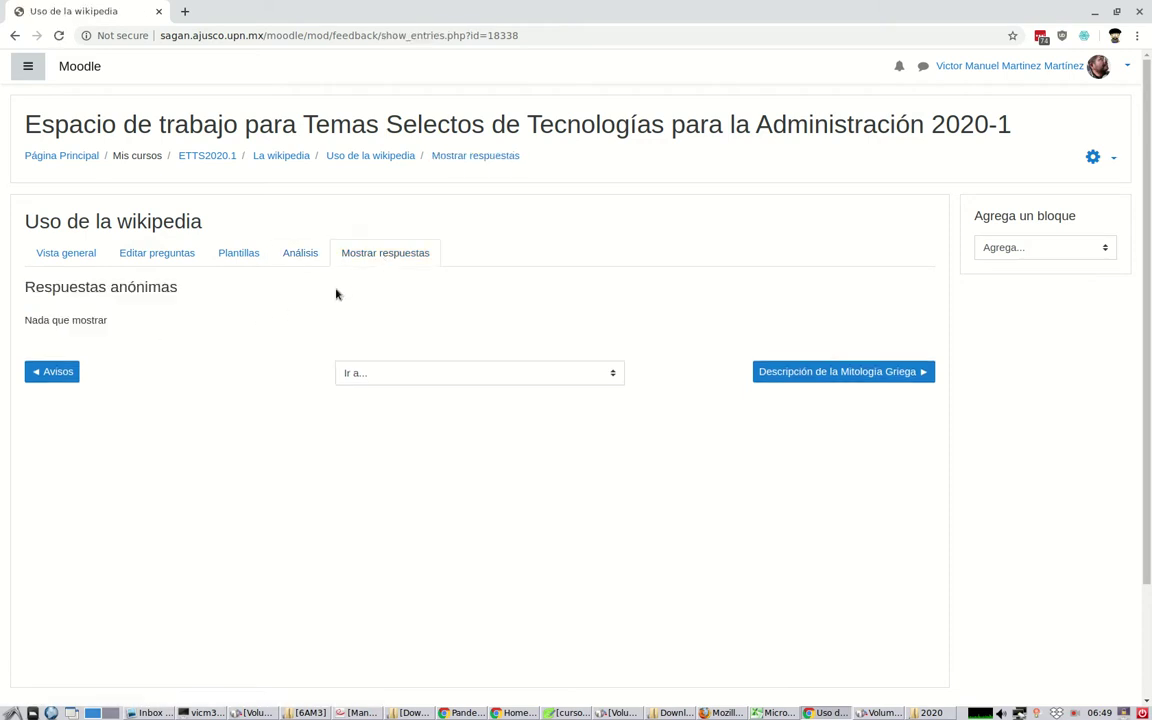
pyautogui.click(82, 258)
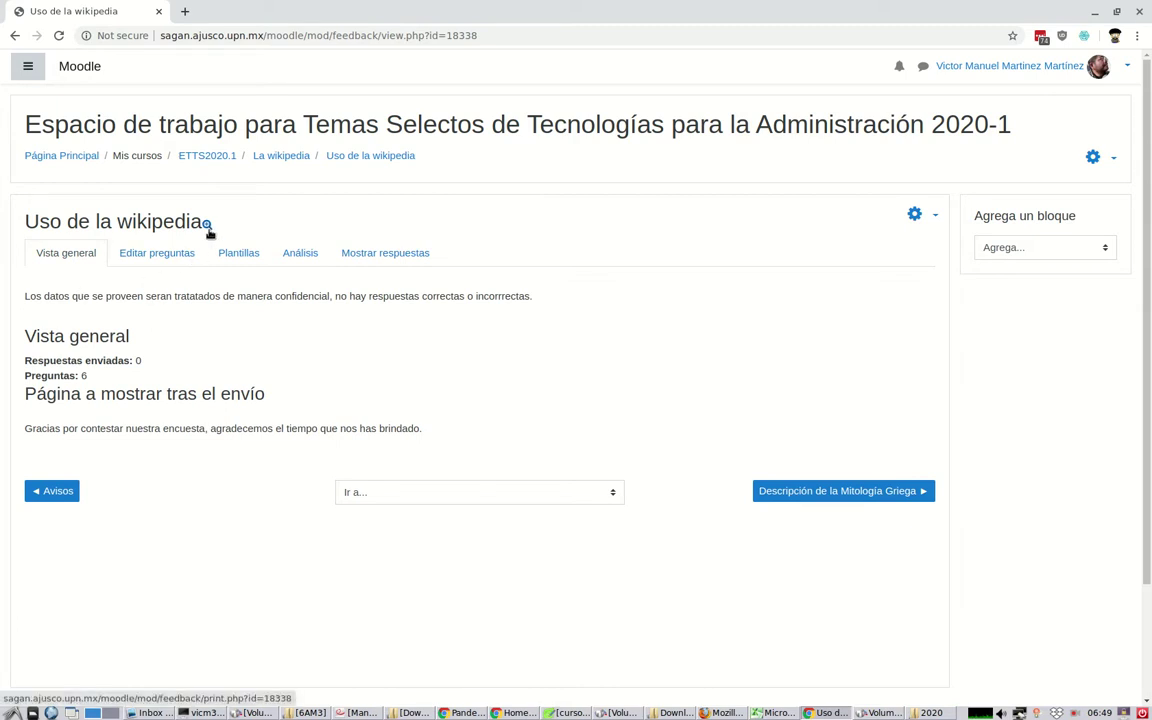
# Preview the survey and select "Al menos una vez al mes", "Al menos una vez a la semana" and "Buscar información".
pyautogui.click(207, 226)
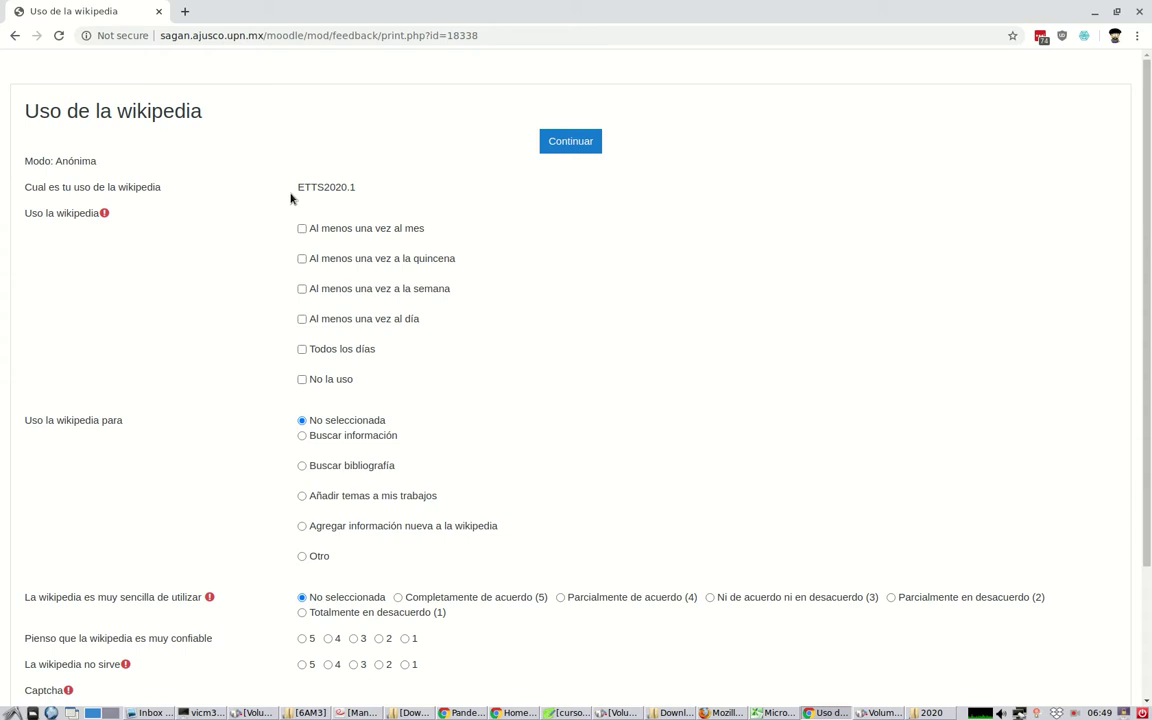
pyautogui.moveTo(357, 192); pyautogui.dragTo(265, 188)
pyautogui.click(302, 229)
pyautogui.click(301, 289)
pyautogui.scroll(-3, 247, 366)
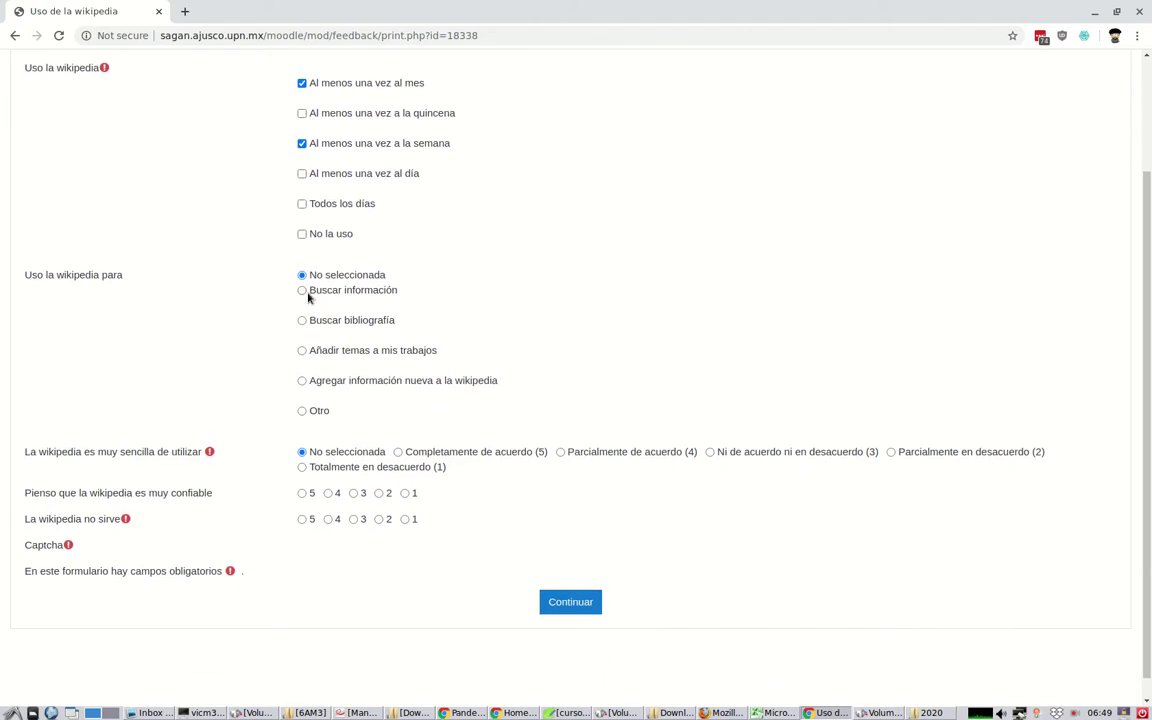
pyautogui.click(302, 290)
pyautogui.scroll(-1, 286, 318)
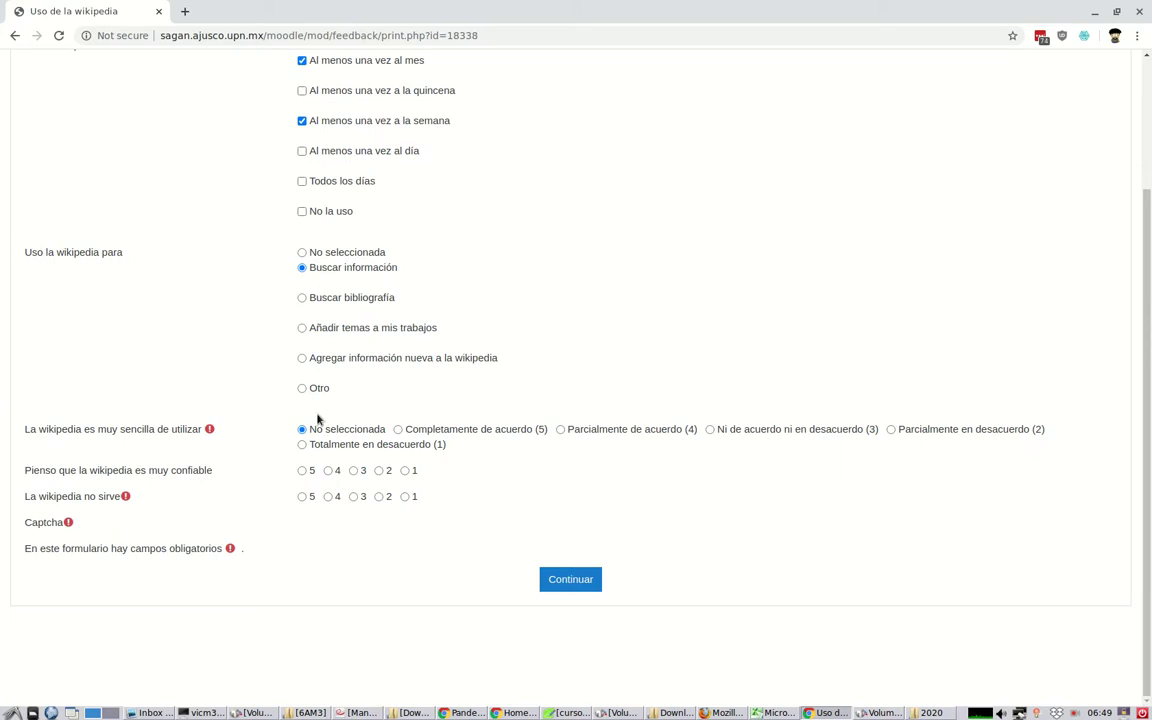
# Answer the preview's scale questions with "Completamente de acuerdo (5)", 4 and 1, and leave the preview without saving.
pyautogui.click(398, 430)
pyautogui.click(327, 471)
pyautogui.click(404, 497)
pyautogui.click(546, 579)
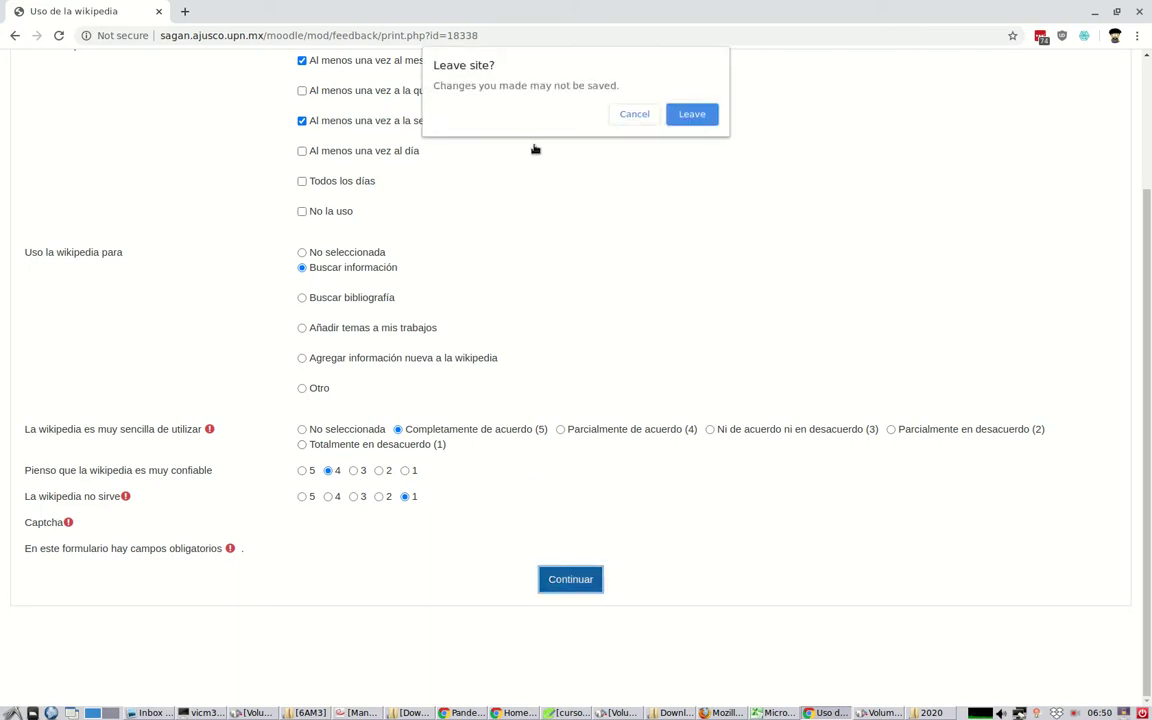
pyautogui.click(693, 120)
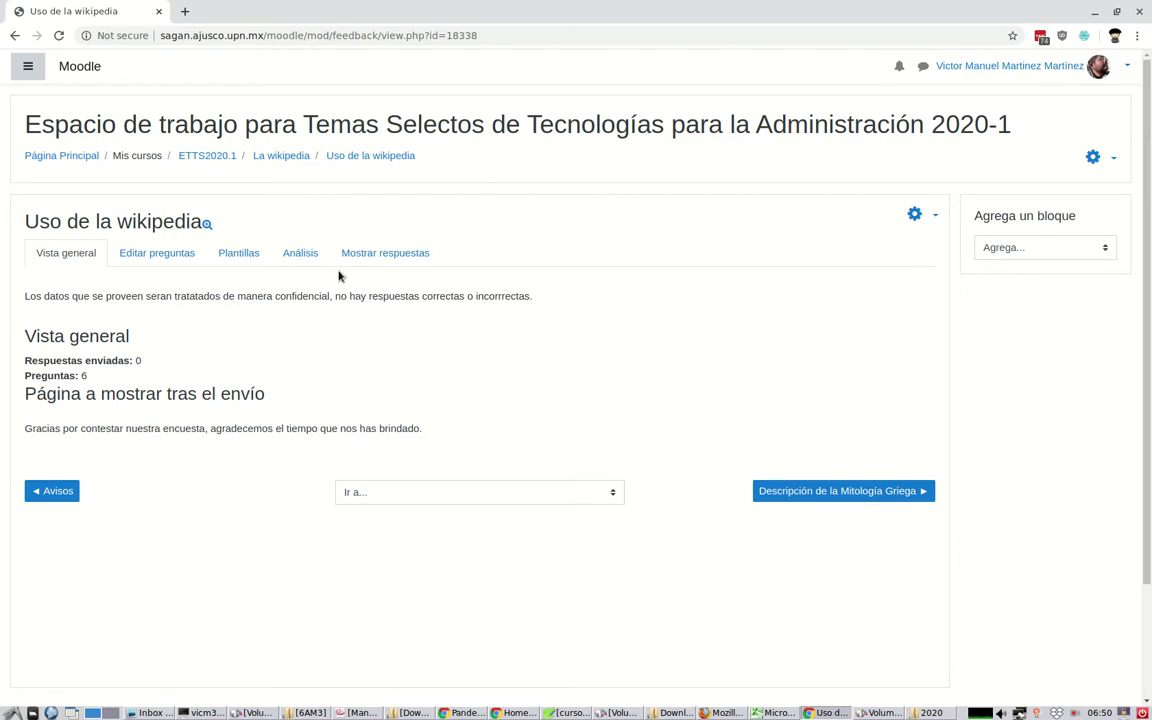
# Switch the course role to Estudiante to see the survey as a student.
pyautogui.click(1093, 158)
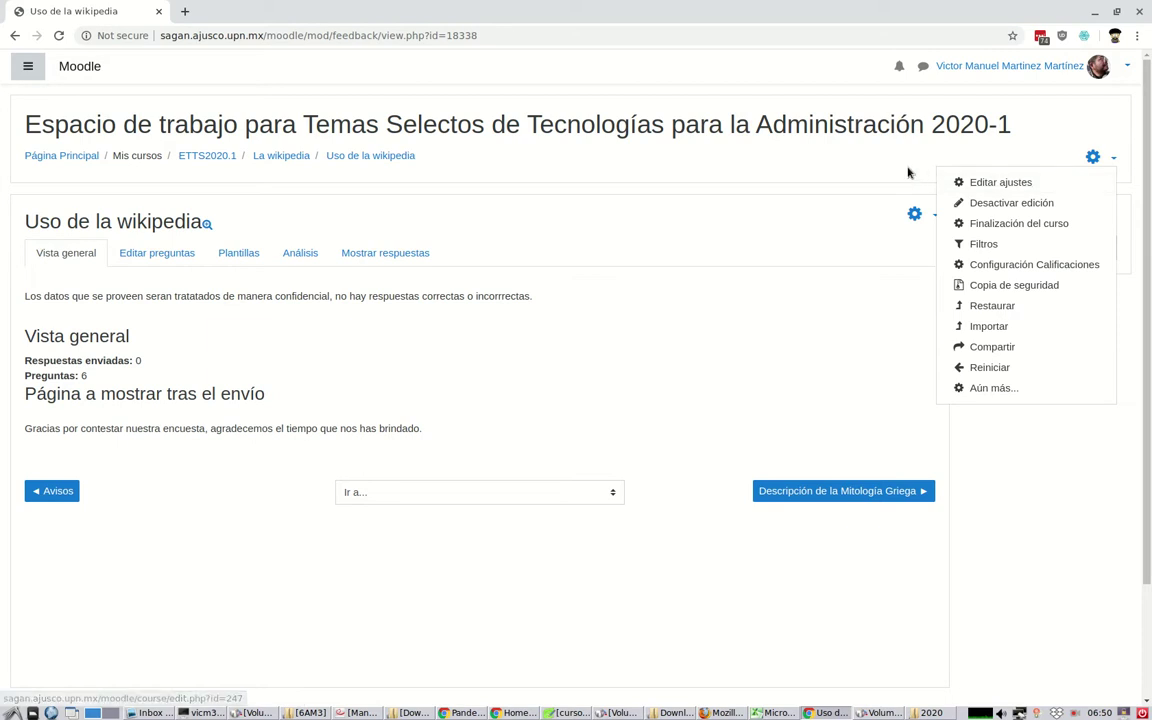
pyautogui.click(858, 152)
pyautogui.click(990, 66)
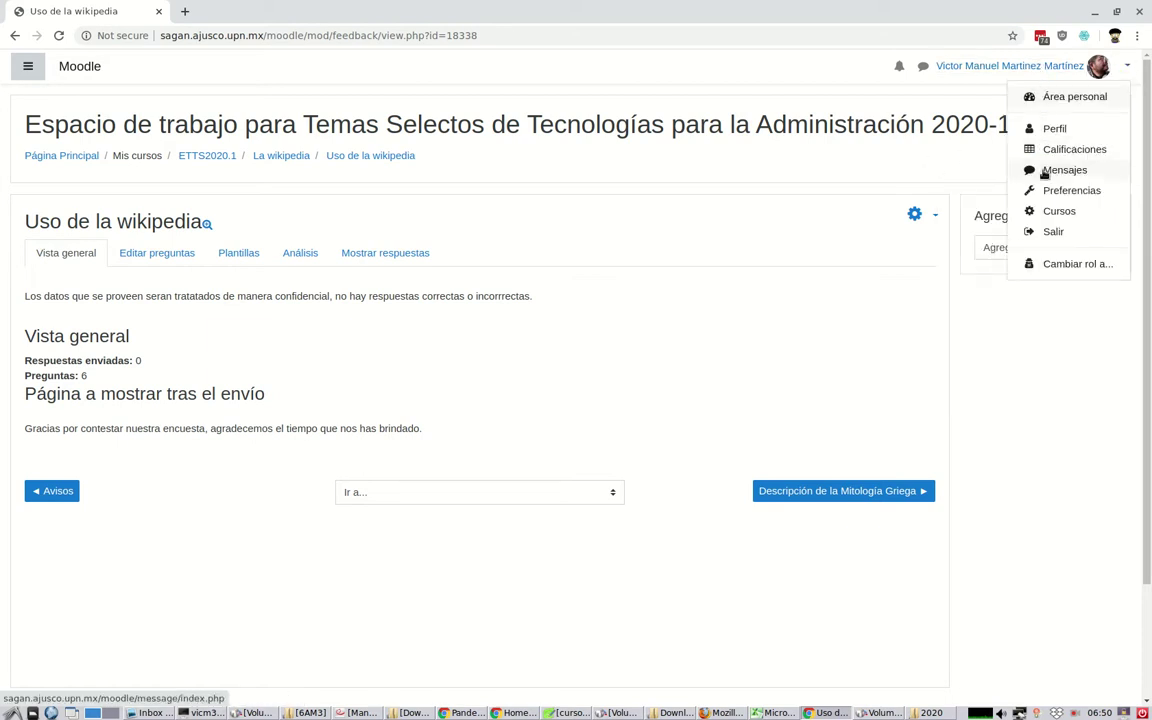
pyautogui.click(1060, 264)
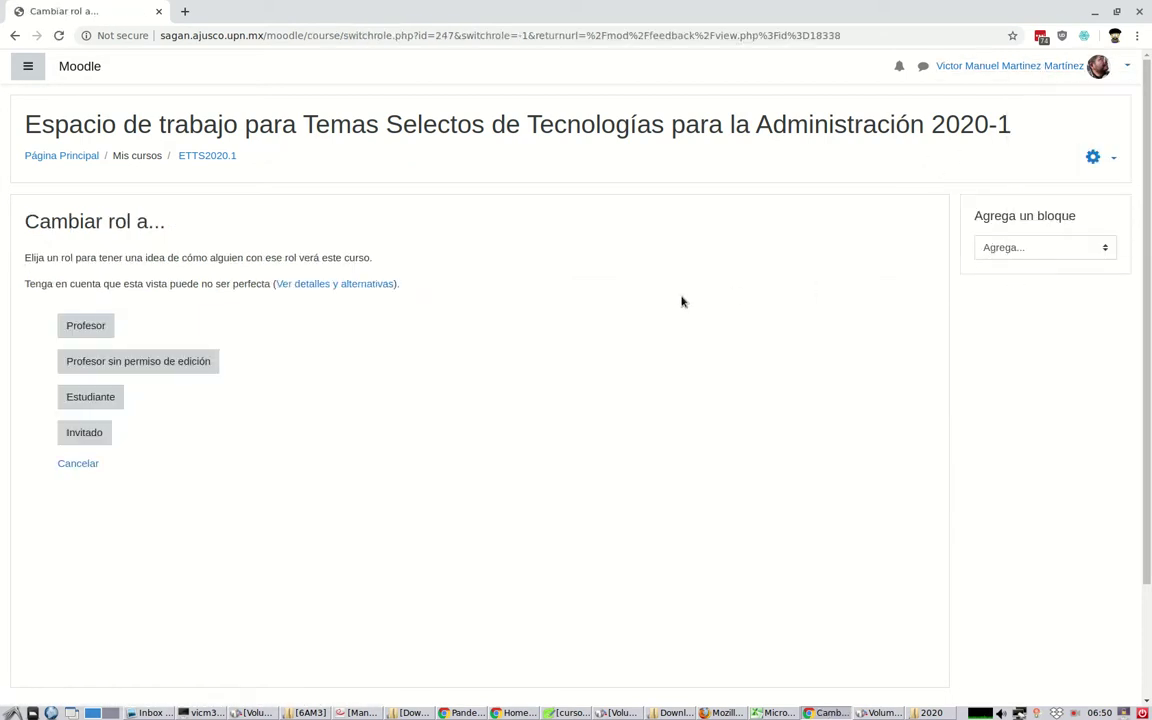
pyautogui.click(98, 403)
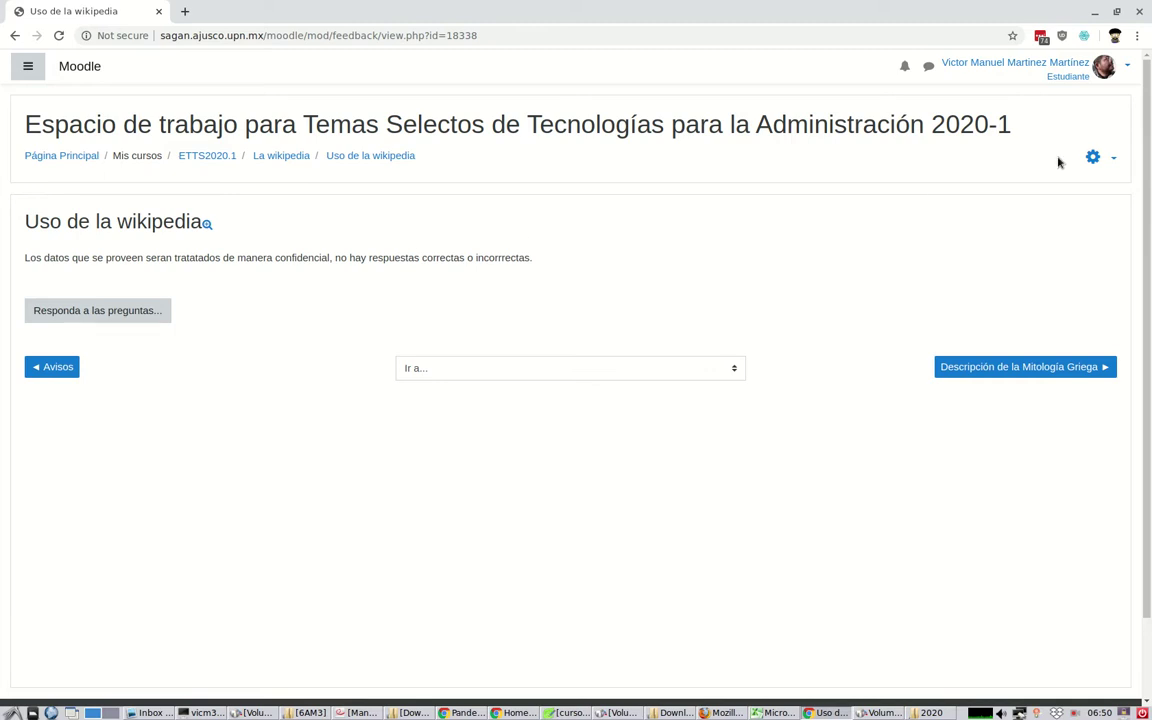
pyautogui.click(1097, 158)
pyautogui.press('Escape')
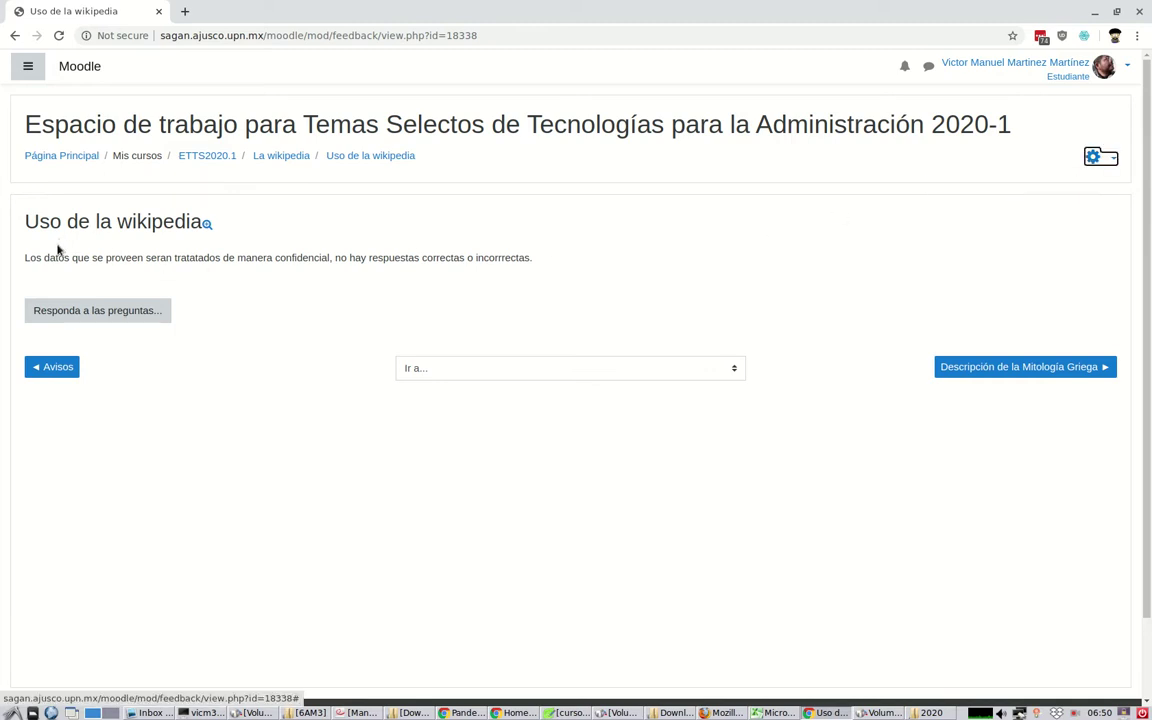
# Answer the survey with "Al menos una vez al mes", "Al menos una vez a la quincena", "Buscar información", "Completamente de acuerdo (5)", 4 and 1.
pyautogui.click(90, 310)
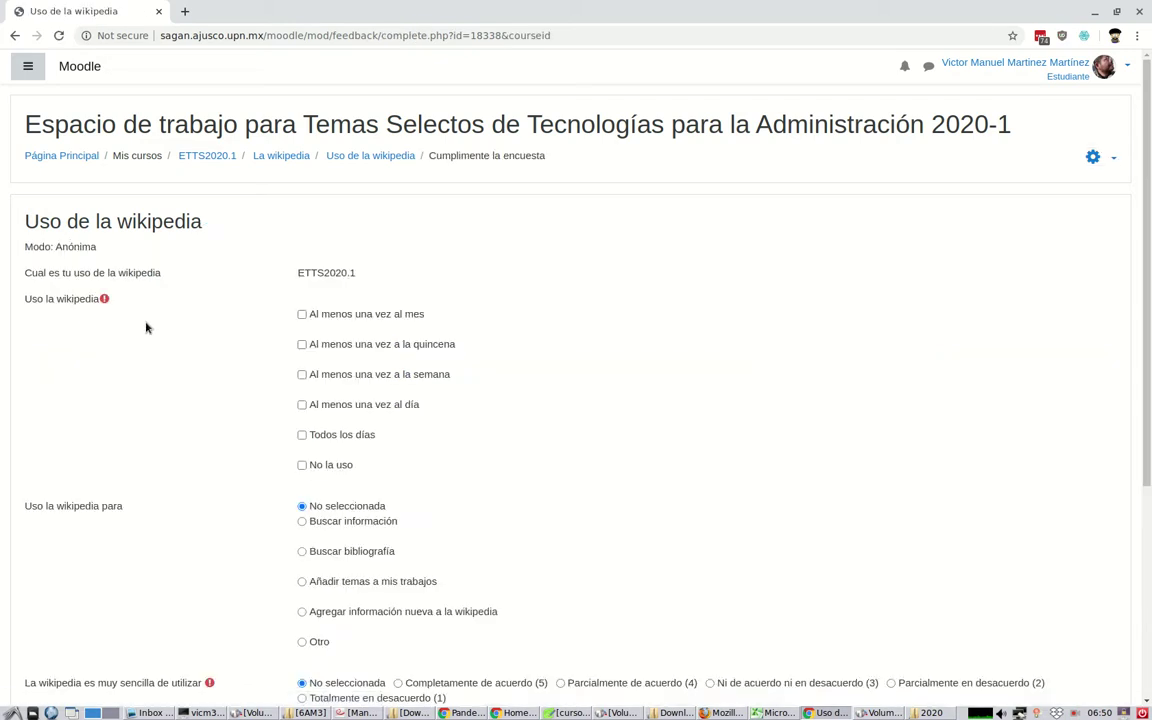
pyautogui.click(302, 316)
pyautogui.click(302, 344)
pyautogui.scroll(-3, 277, 366)
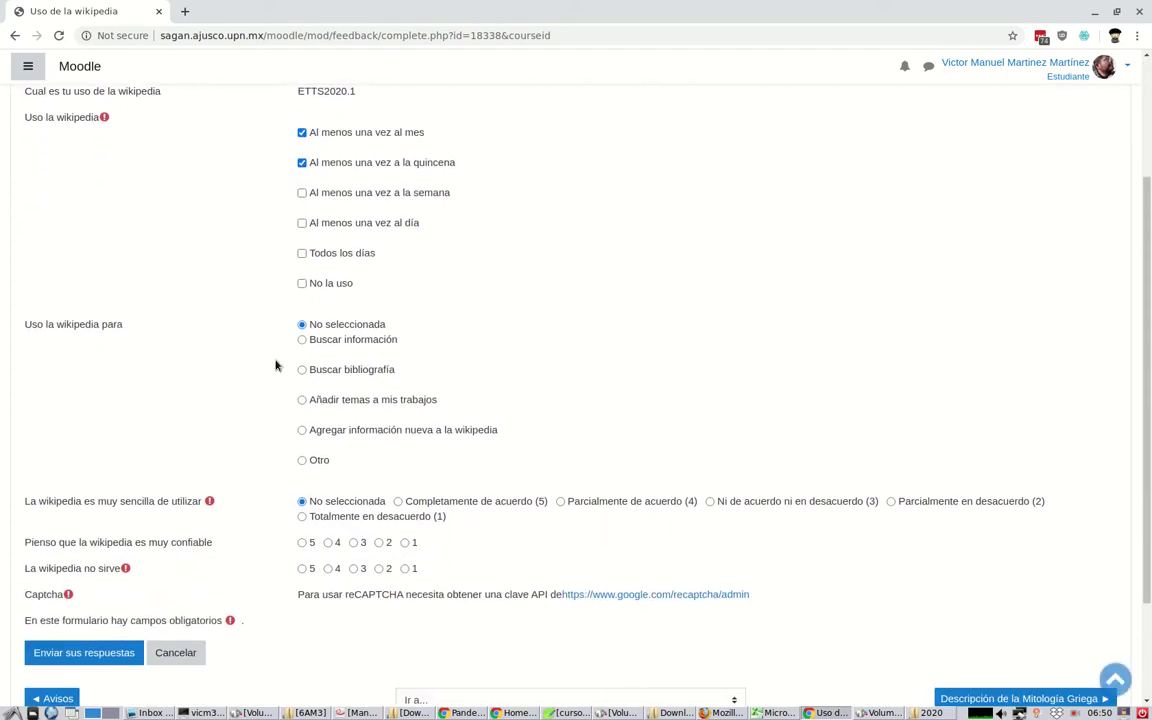
pyautogui.click(302, 340)
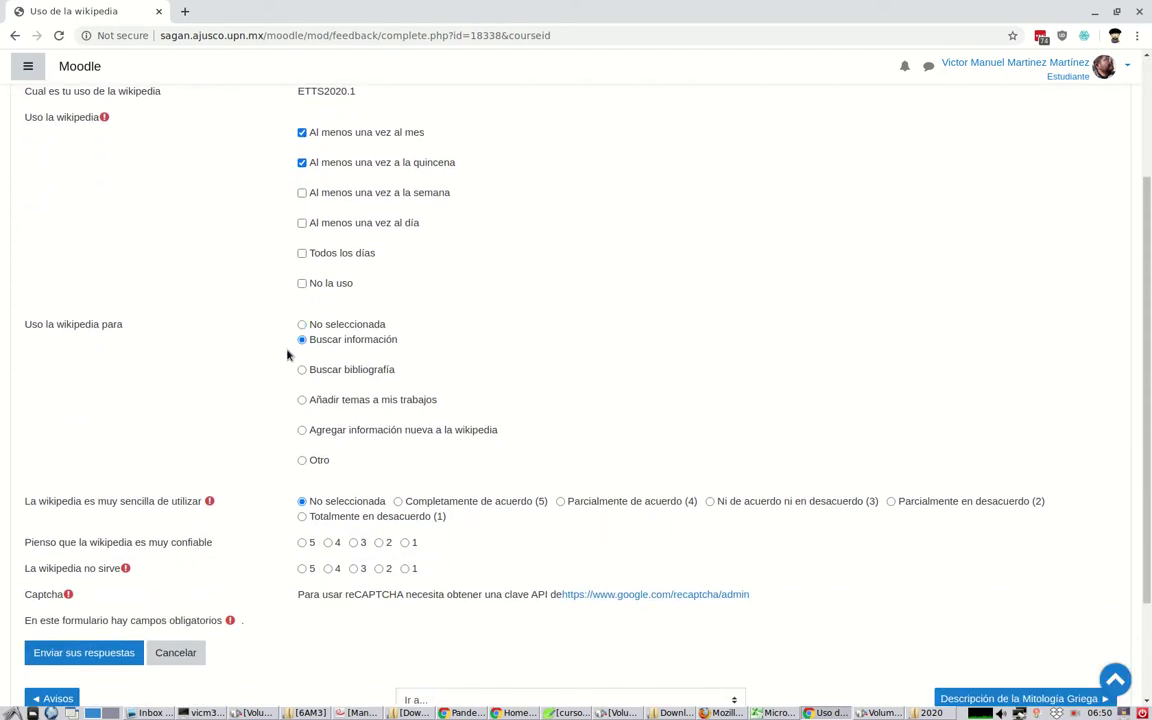
pyautogui.scroll(-2, 280, 355)
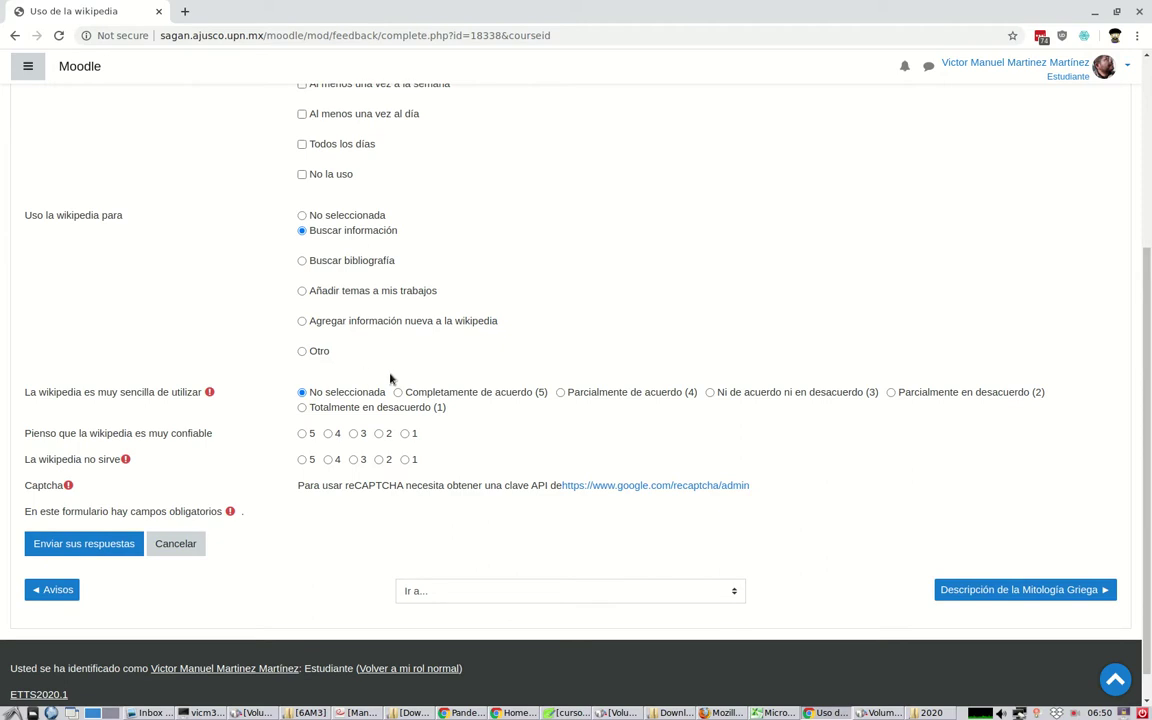
pyautogui.click(399, 394)
# Examine the Captcha field's text, try to submit the survey responses, and check the form.
pyautogui.moveTo(299, 485); pyautogui.dragTo(779, 492)
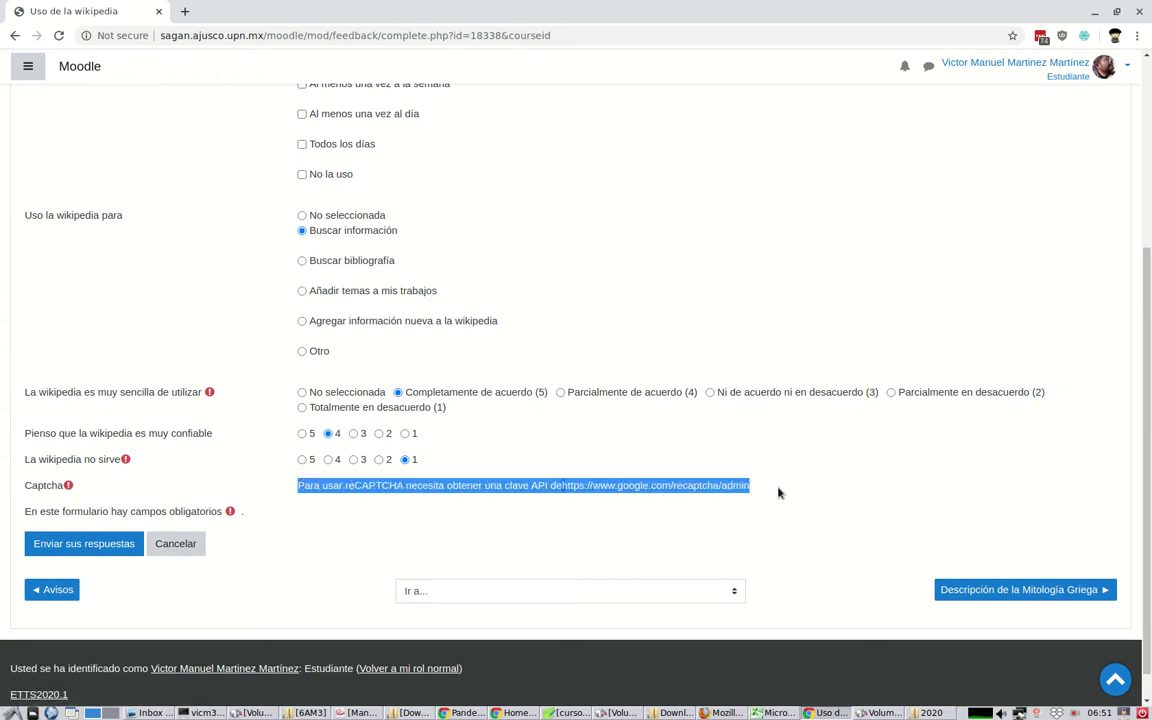
pyautogui.click(779, 492)
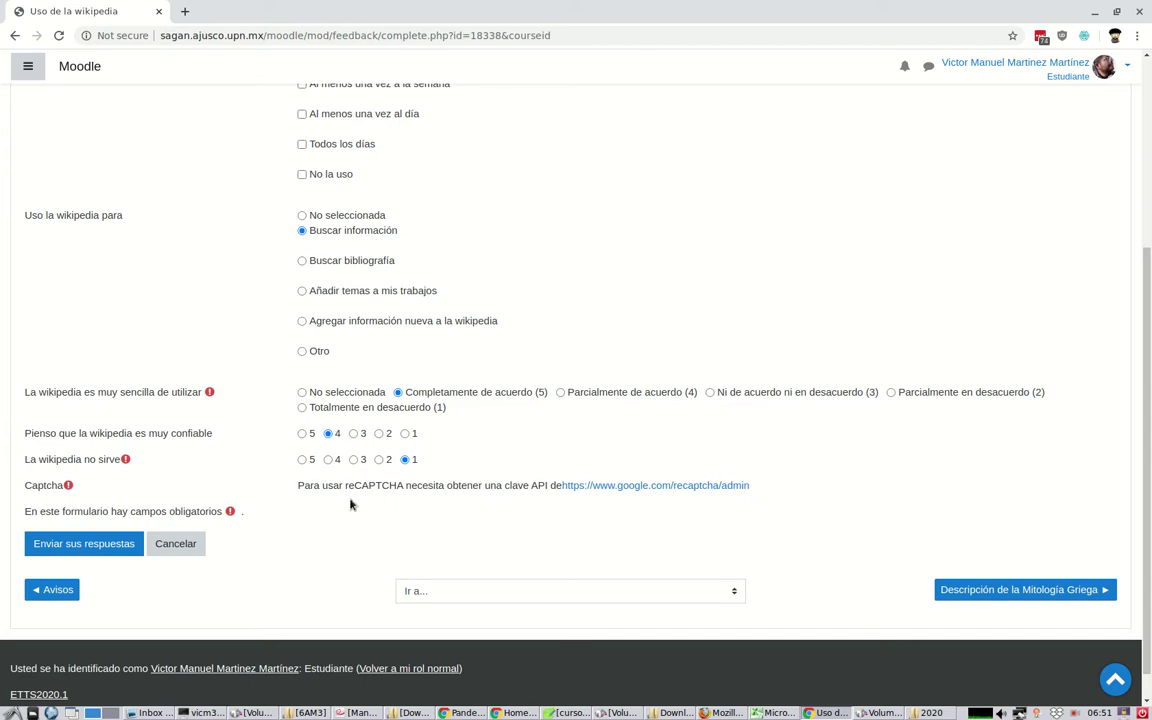
pyautogui.moveTo(23, 486); pyautogui.dragTo(64, 485)
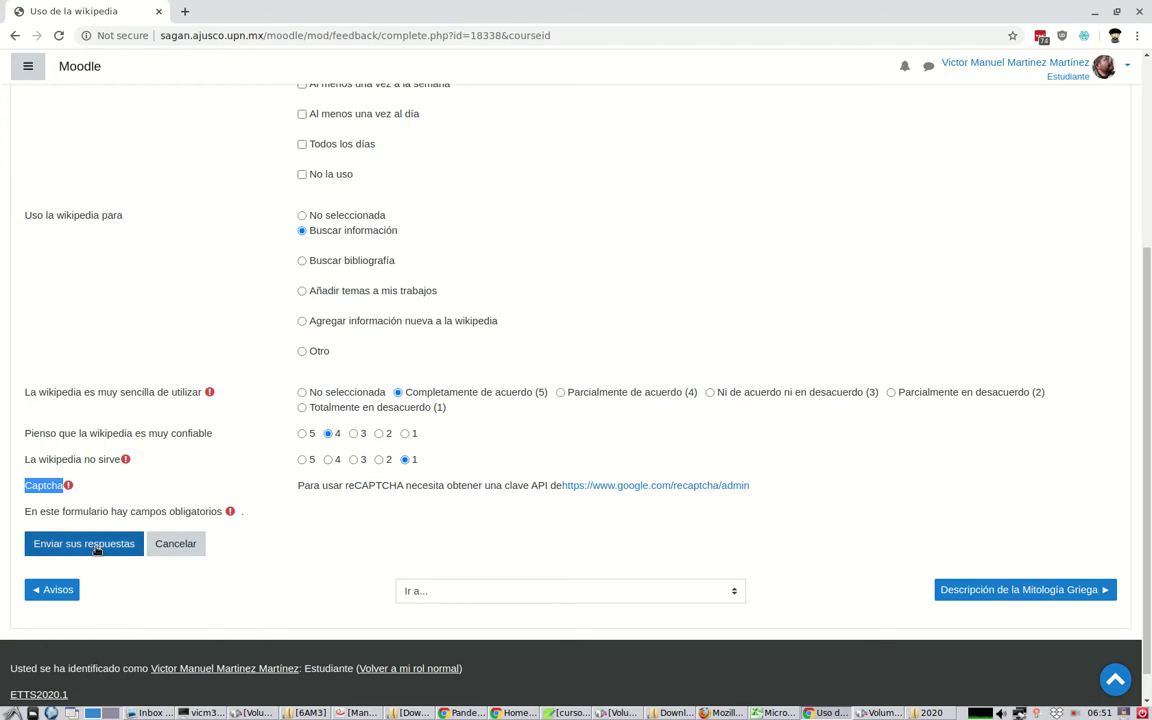
pyautogui.click(96, 548)
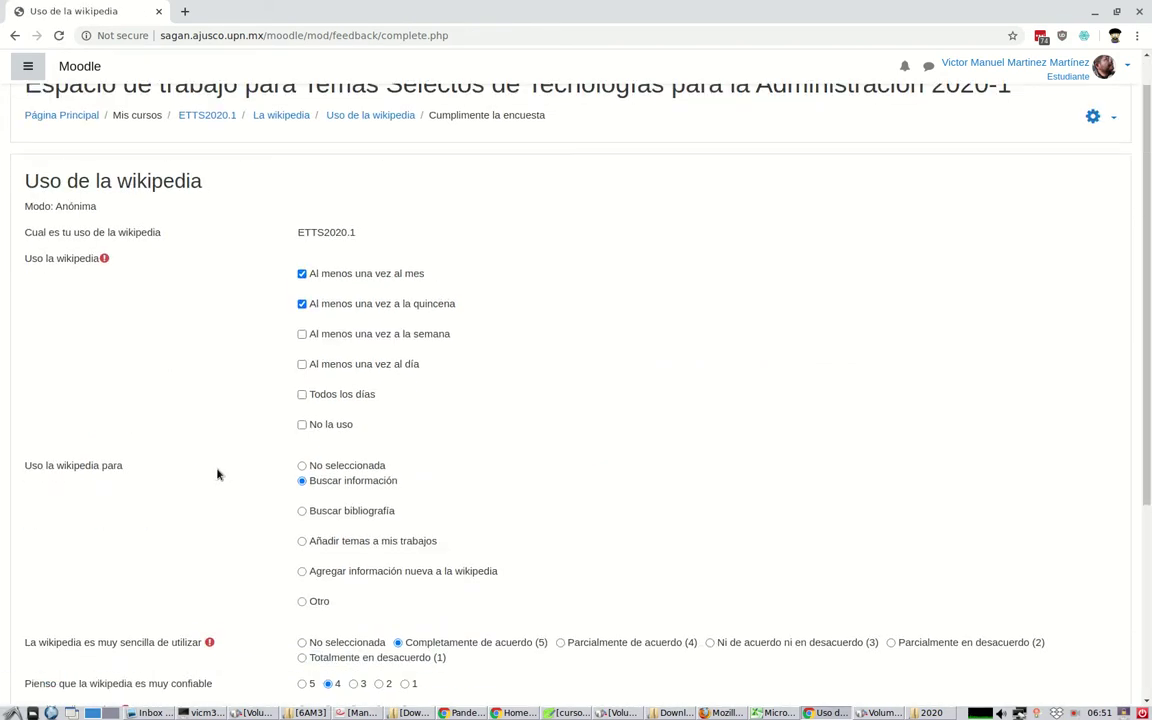
pyautogui.scroll(-5, 239, 458)
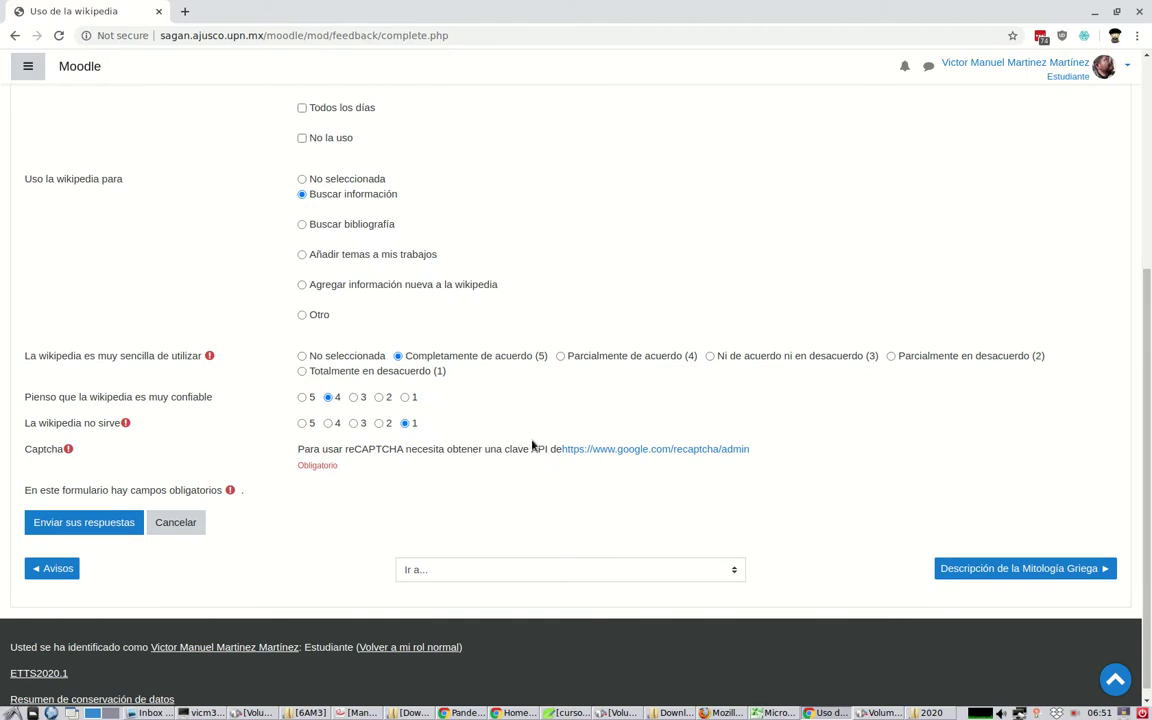
pyautogui.scroll(5, 586, 429)
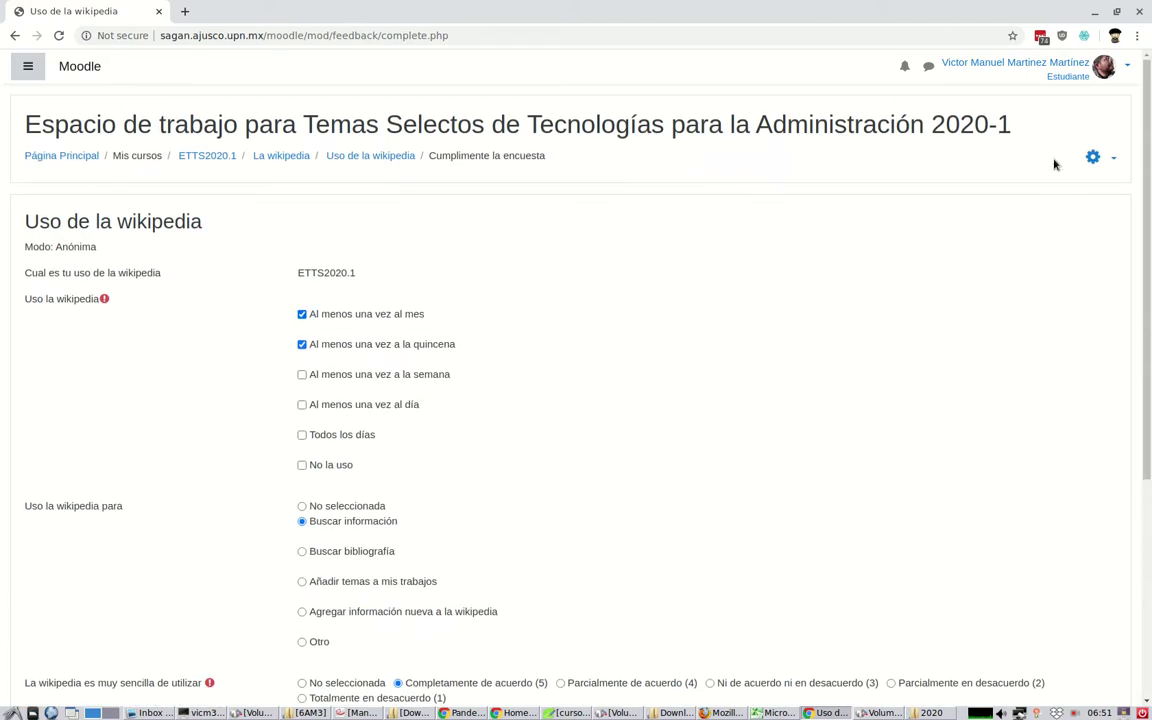
# Return to the normal role and reopen the "Uso de la wikipedia" survey from the Espacio de trabajo course.
pyautogui.click(960, 70)
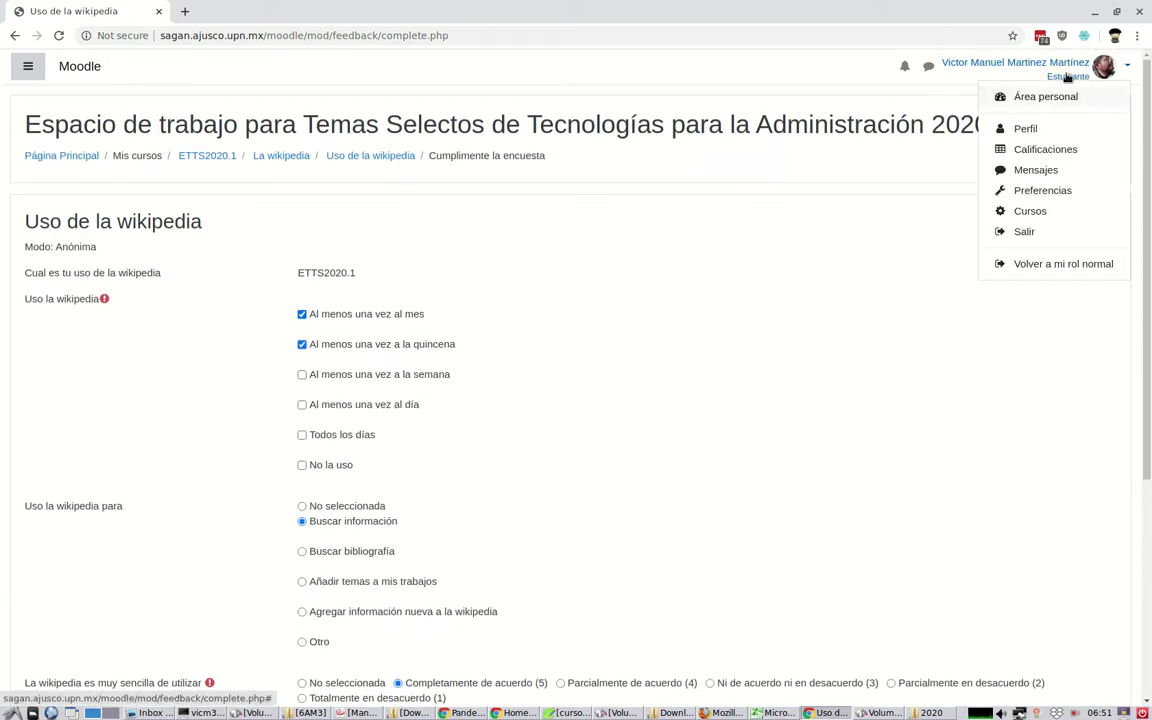
pyautogui.click(1052, 264)
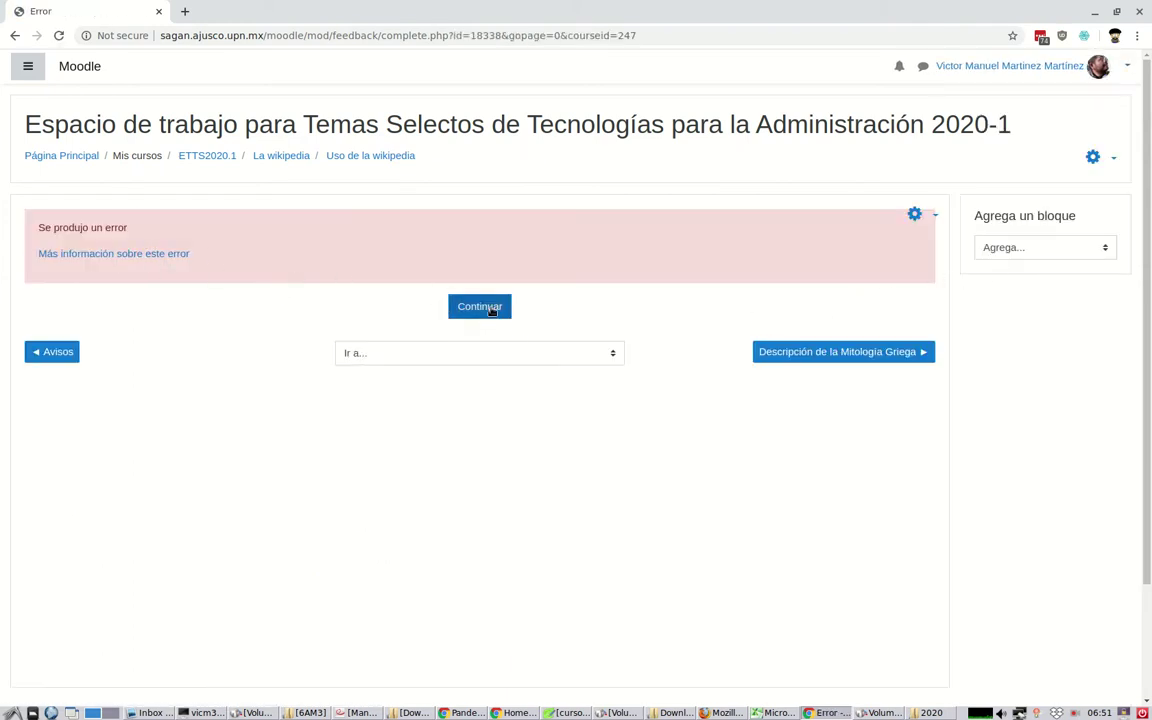
pyautogui.click(491, 309)
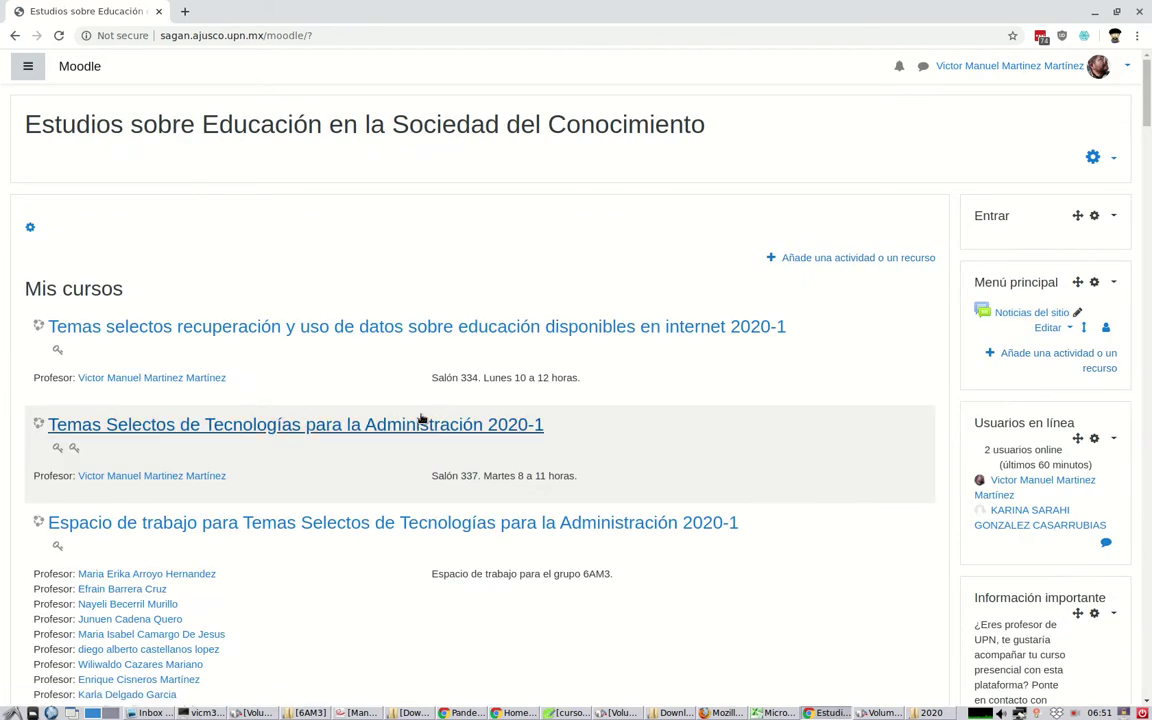
pyautogui.click(395, 522)
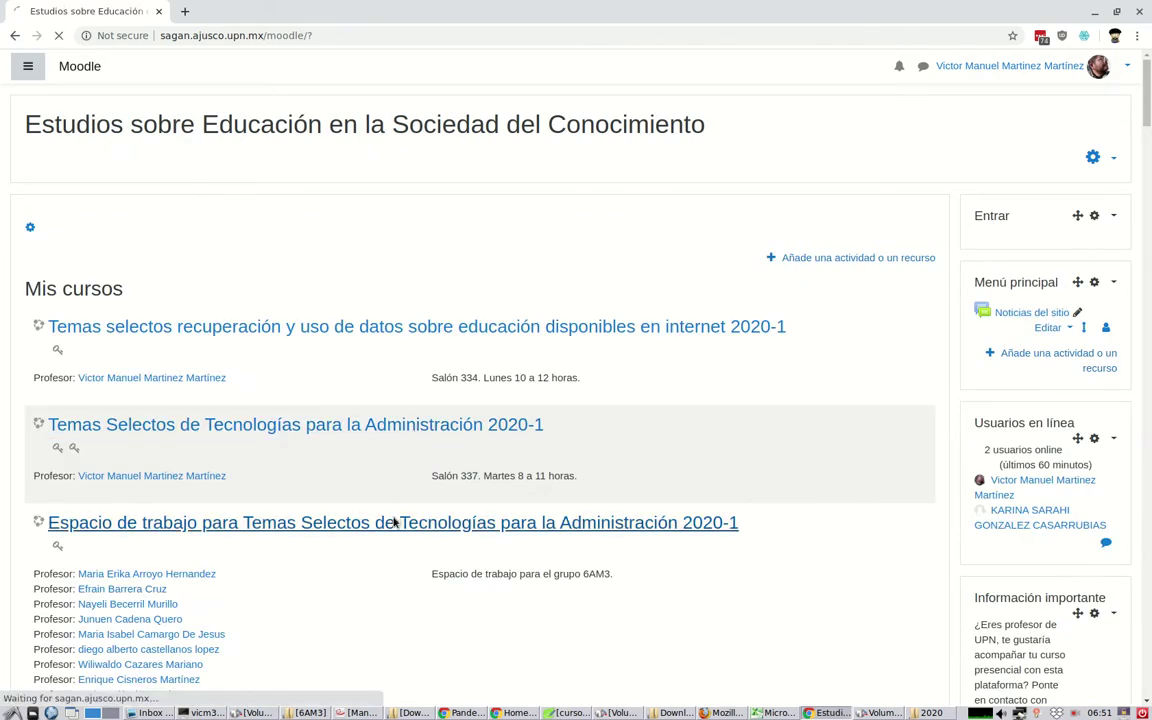
pyautogui.scroll(-3, 303, 487)
pyautogui.click(162, 490)
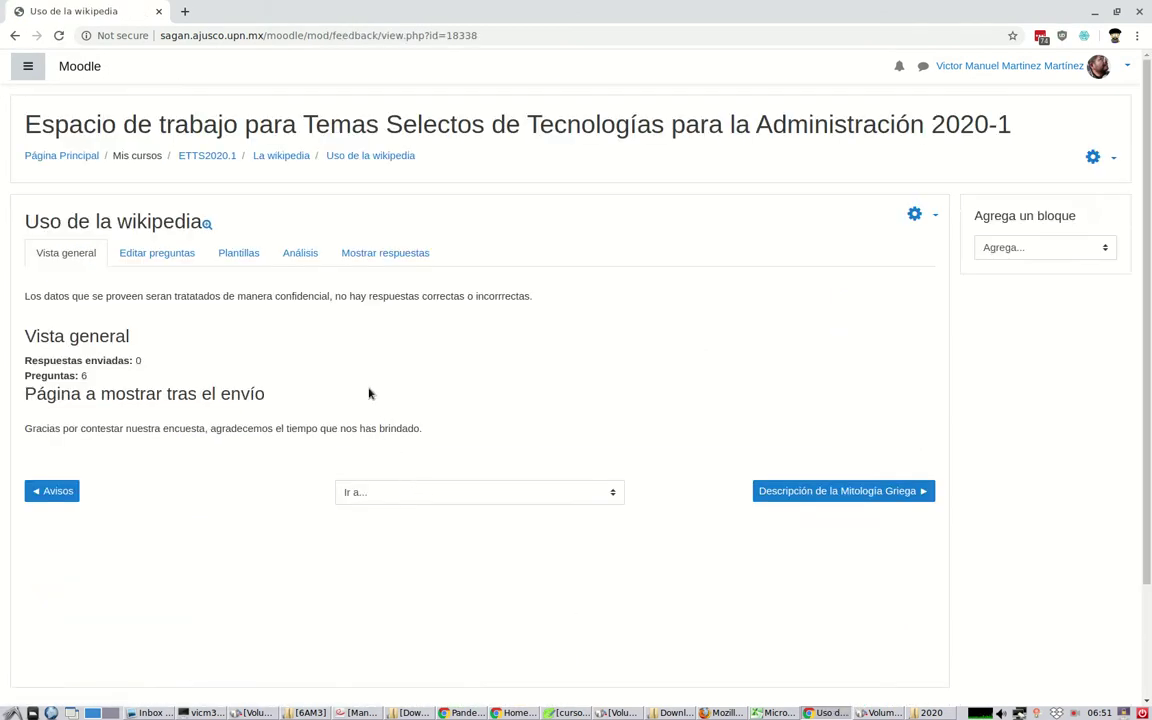
# Delete the Captcha question from the "Uso de la wikipedia" survey and confirm the deletion.
pyautogui.click(175, 256)
pyautogui.scroll(-5, 190, 345)
pyautogui.click(222, 468)
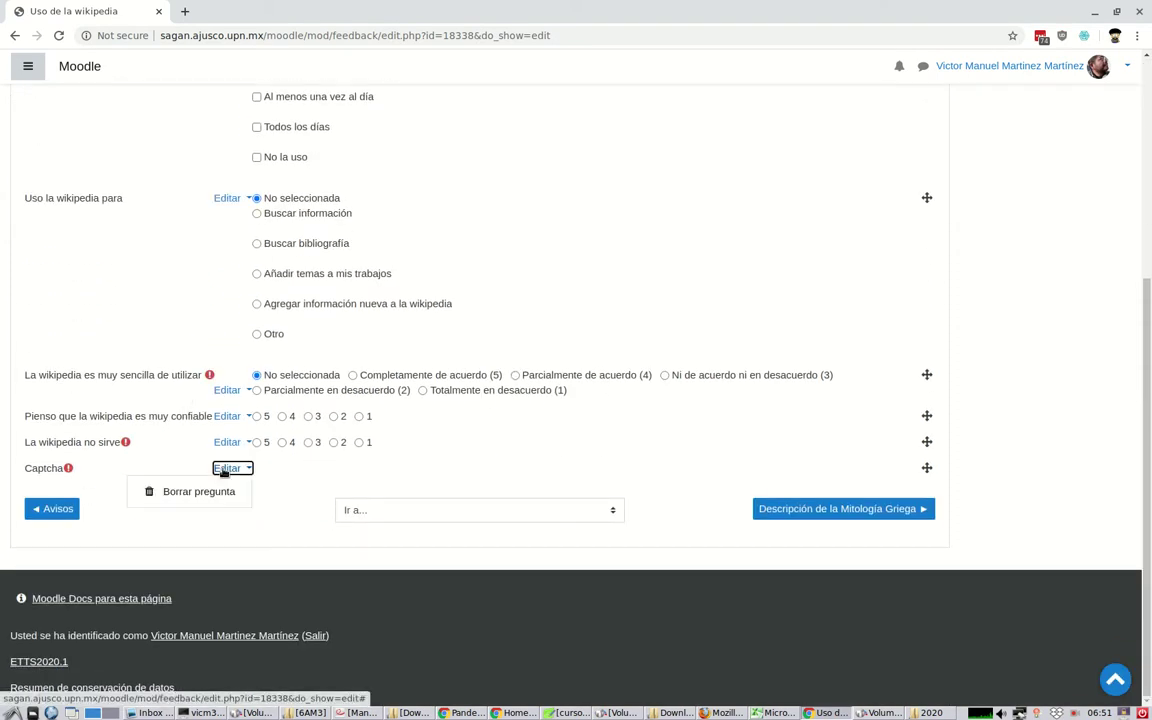
pyautogui.click(222, 493)
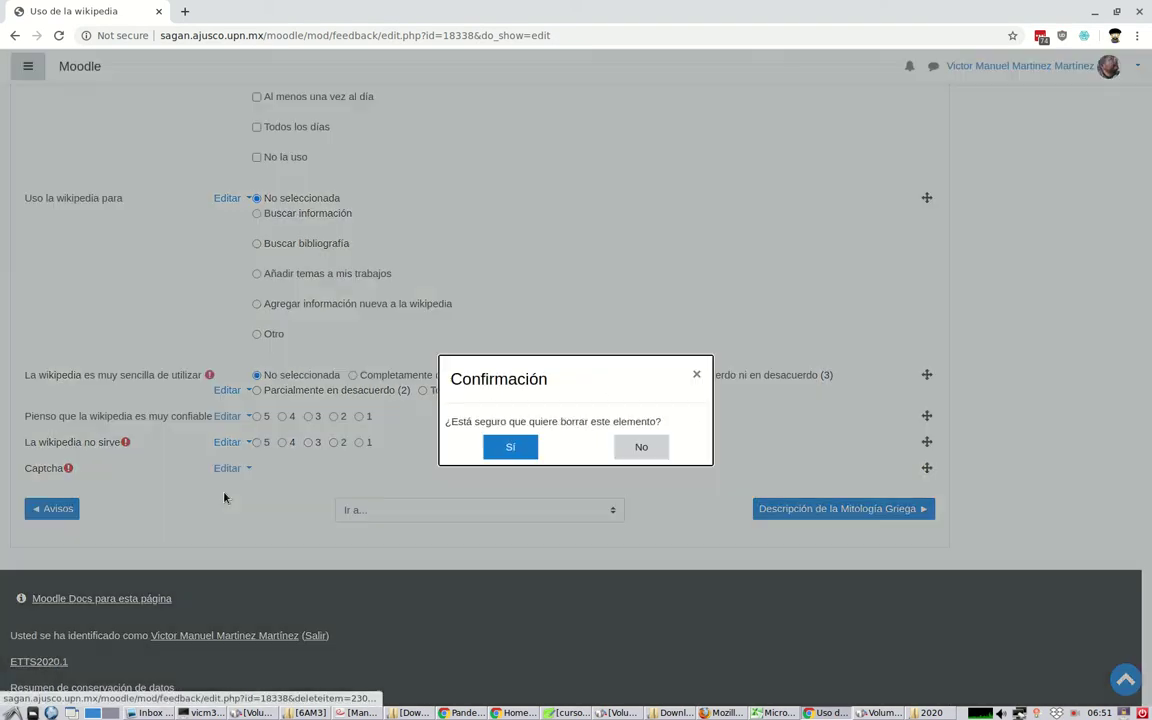
pyautogui.click(528, 451)
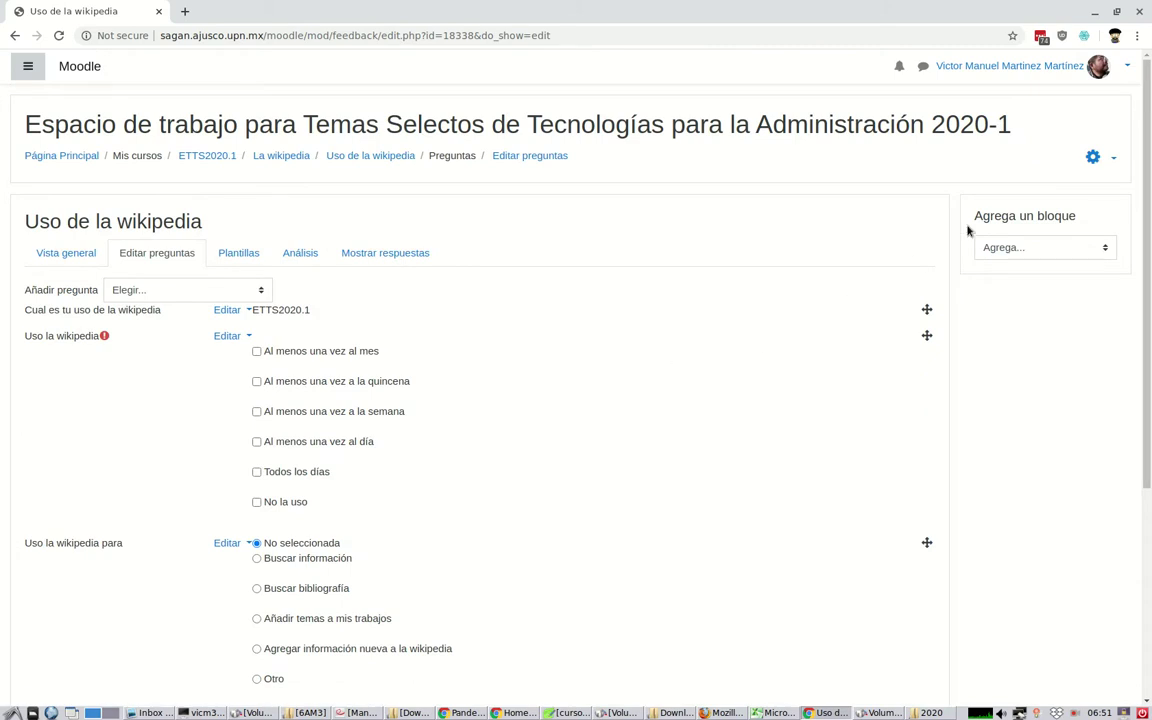
# Switch the course role to Estudiante and open the survey's questions for answering.
pyautogui.click(1093, 157)
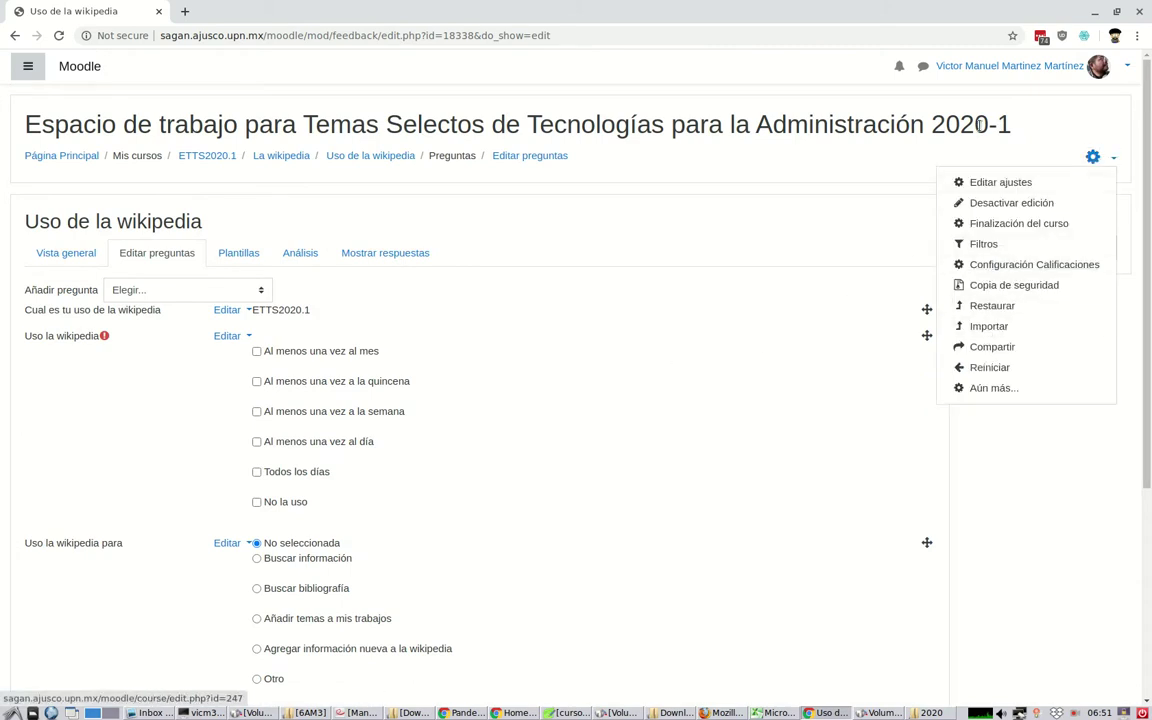
pyautogui.click(965, 64)
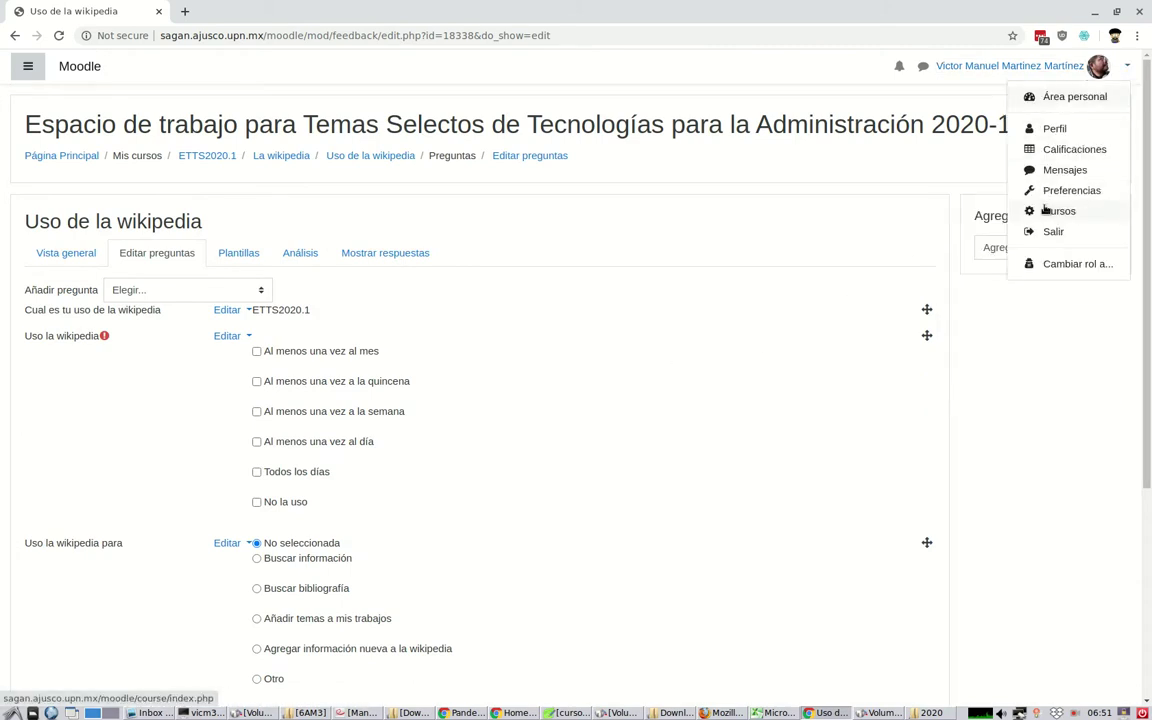
pyautogui.click(1045, 263)
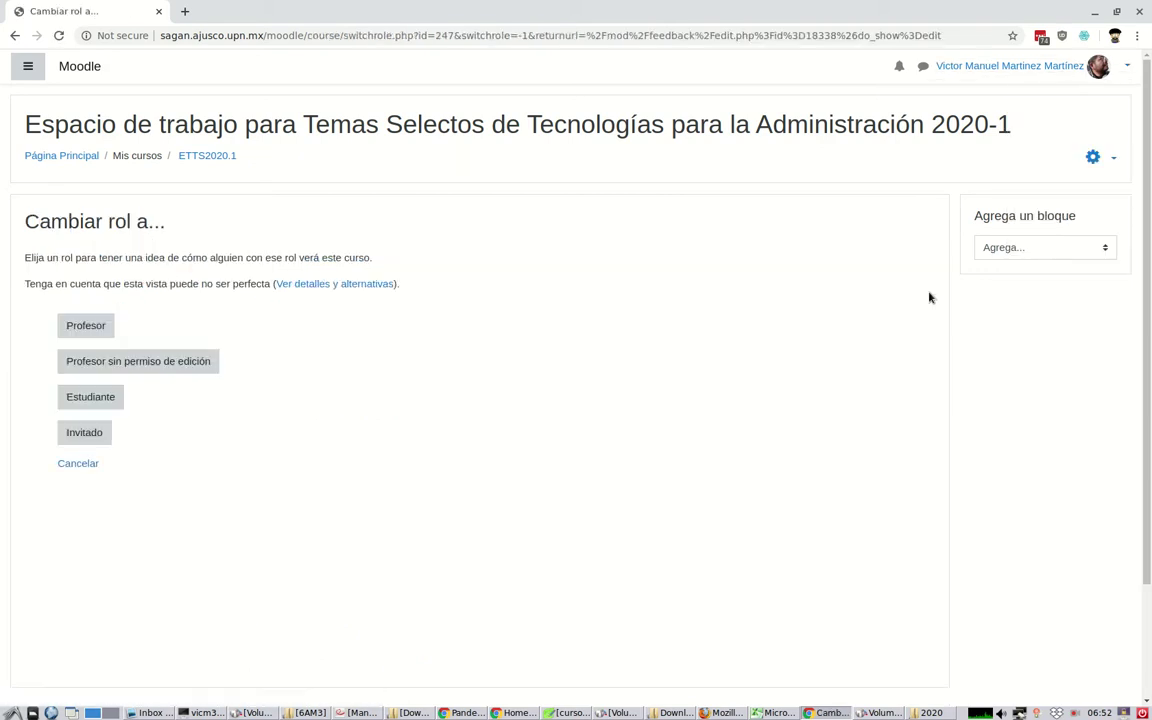
pyautogui.click(84, 400)
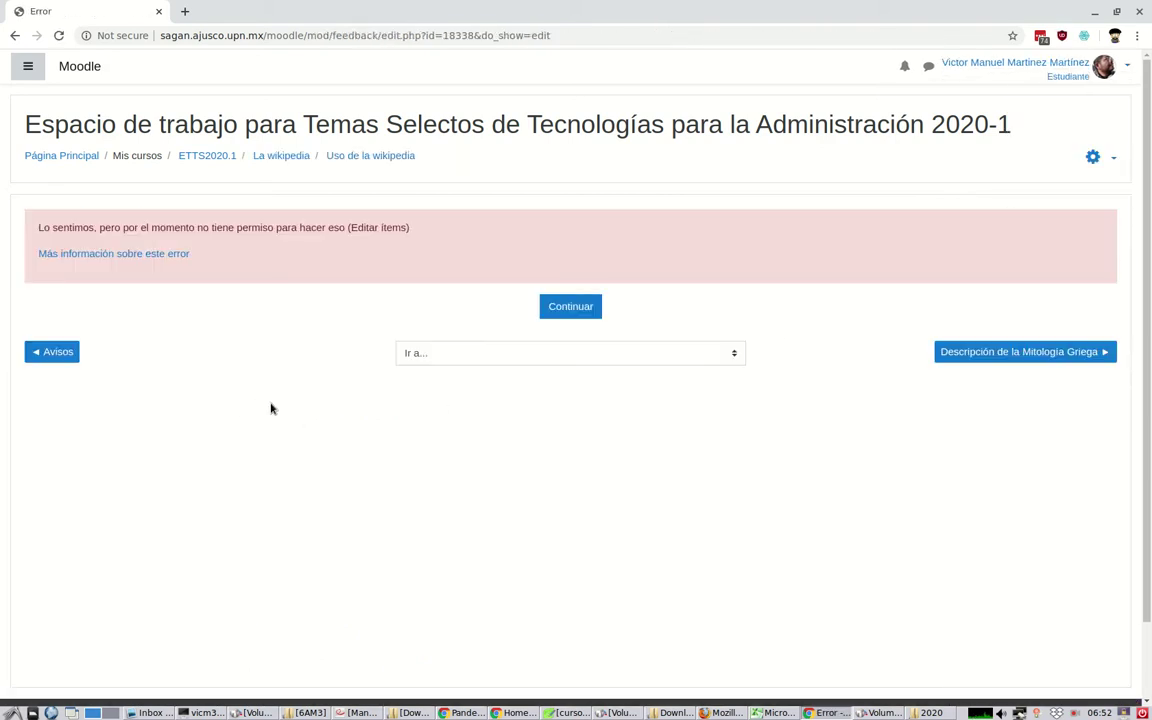
pyautogui.click(548, 306)
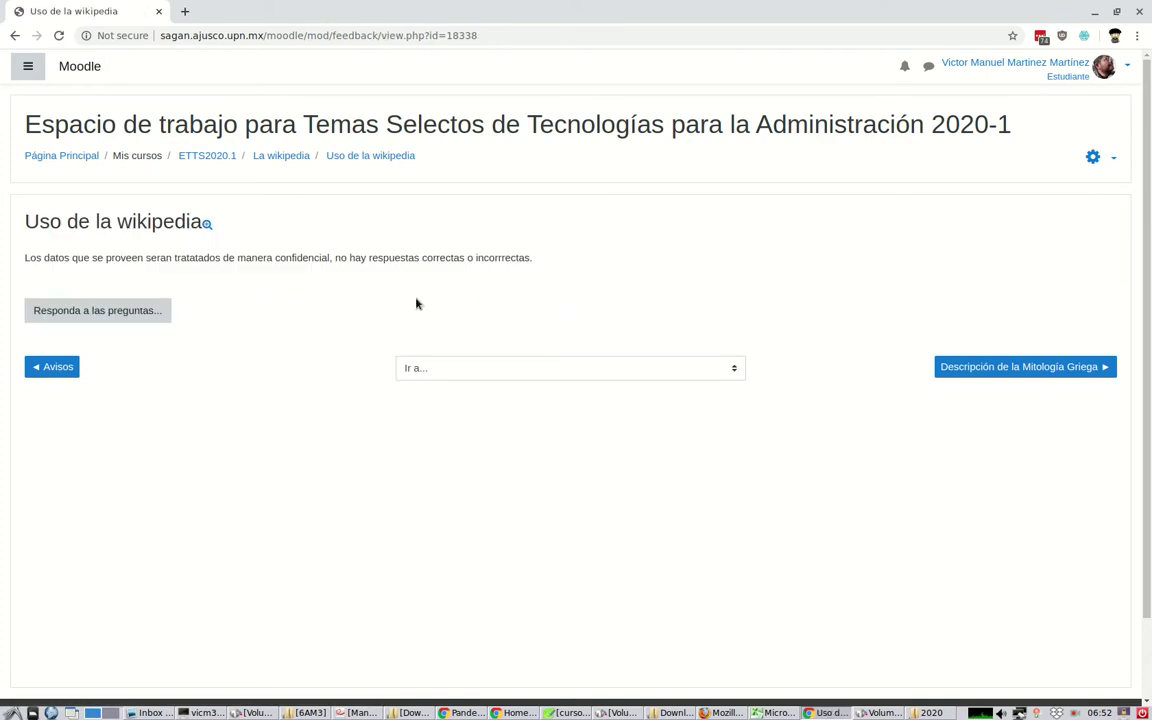
pyautogui.click(136, 311)
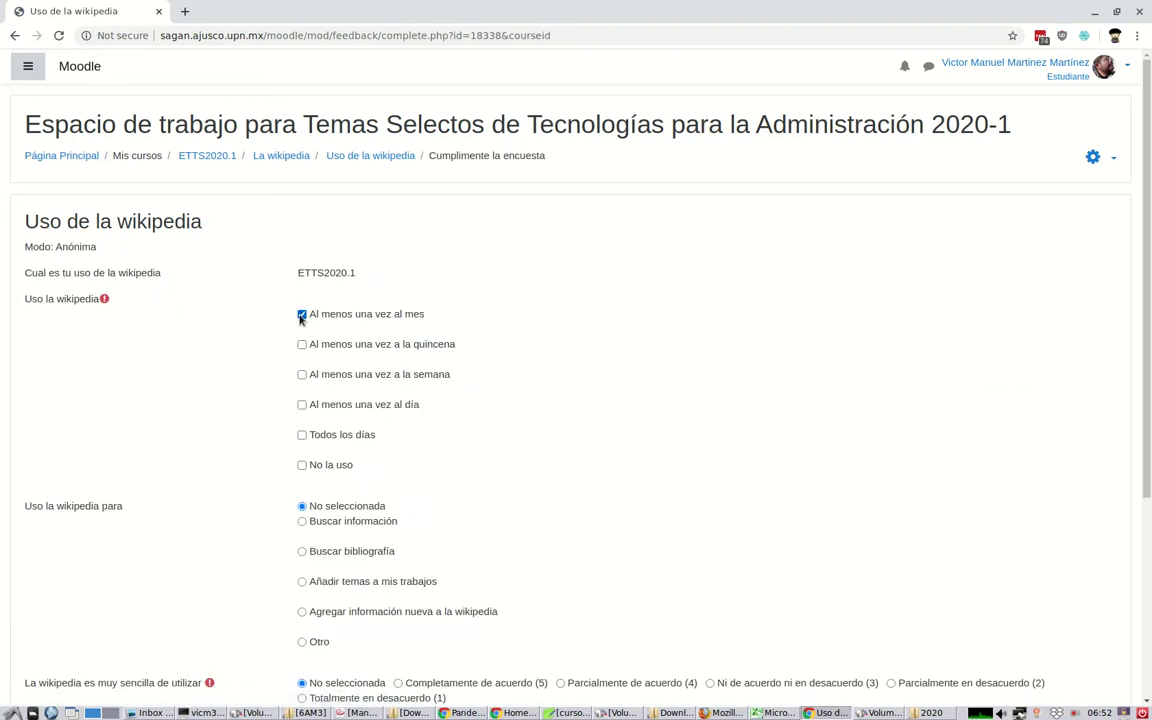
# Answer with monthly and fortnightly use, "Buscar información", "Completamente de acuerdo (5)", 4 and 1, and cancel without submitting.
pyautogui.click(302, 344)
pyautogui.scroll(-5, 274, 337)
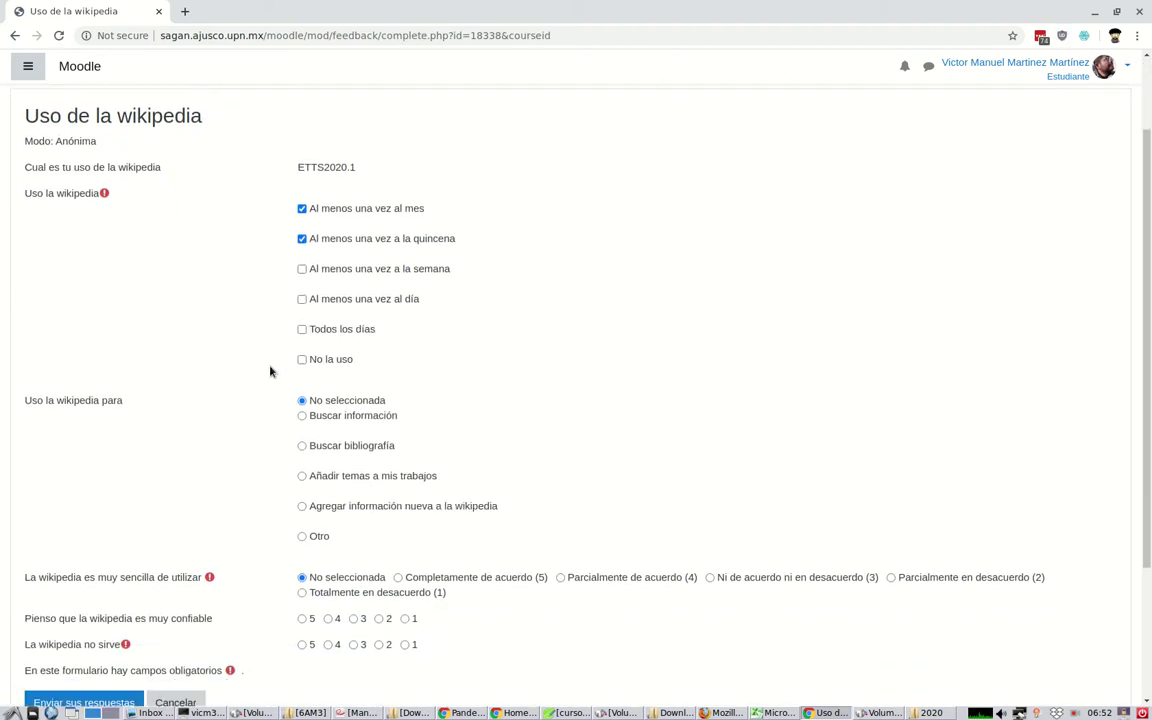
pyautogui.click(302, 268)
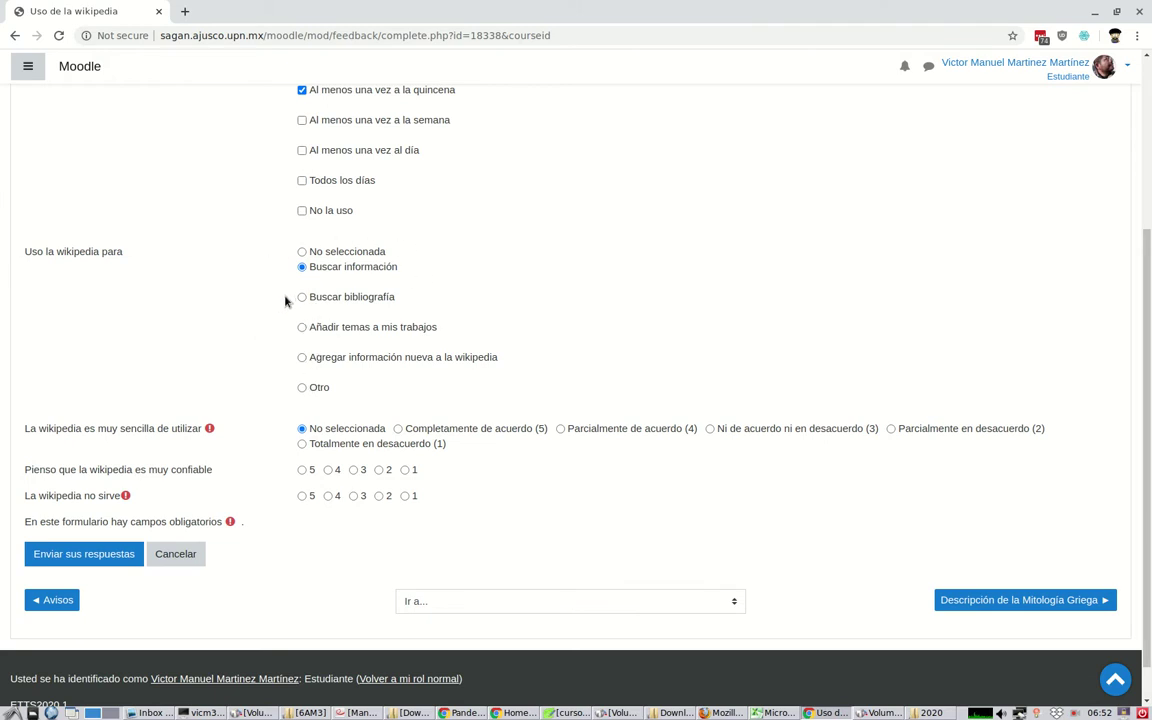
pyautogui.click(399, 430)
pyautogui.click(404, 496)
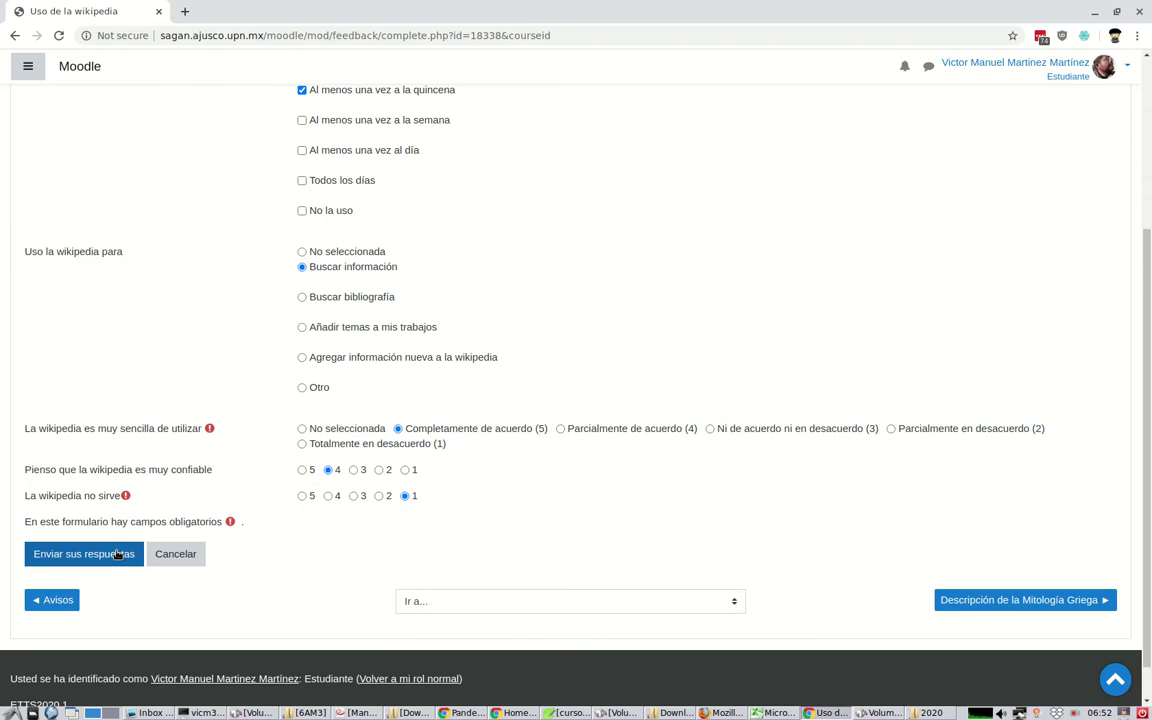
pyautogui.click(175, 553)
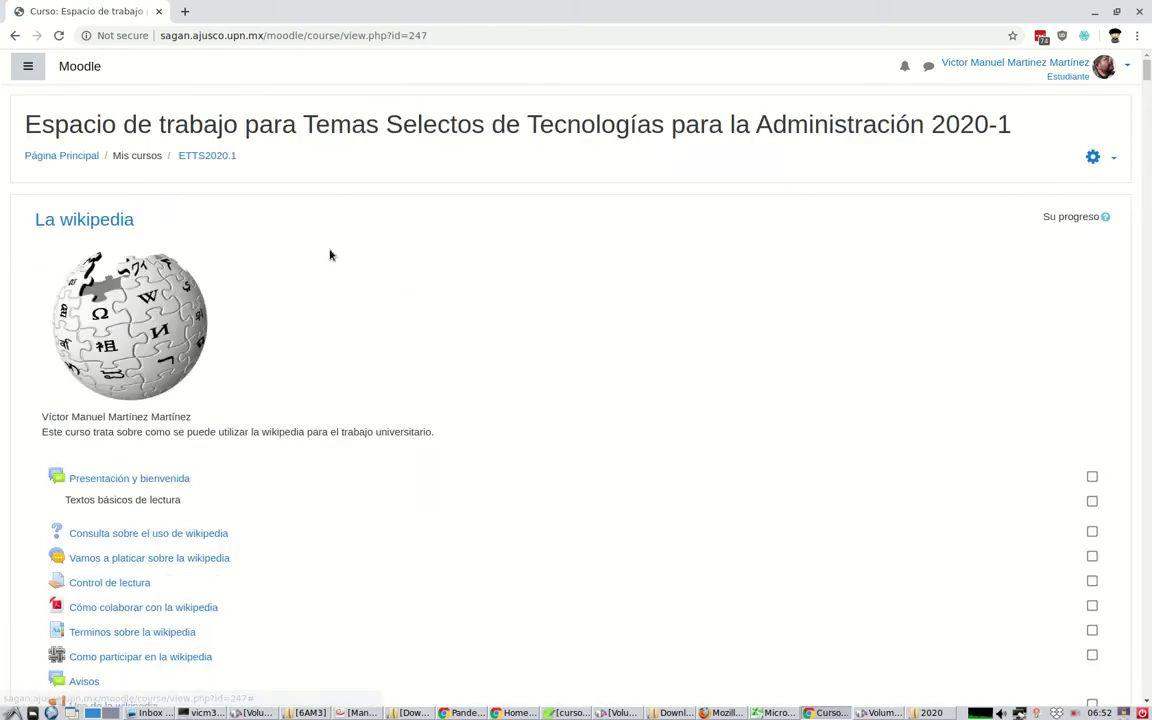
# Return to the normal role and reopen the "Uso de la wikipedia" survey for editing its questions.
pyautogui.click(1044, 76)
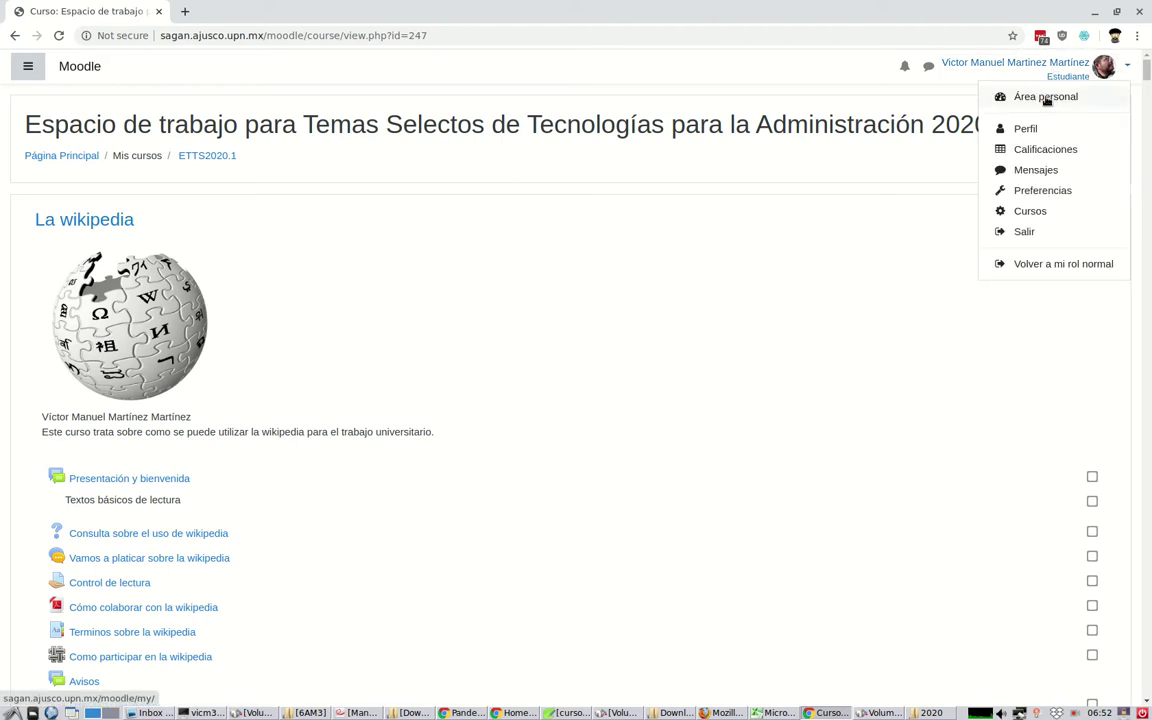
pyautogui.click(1040, 265)
pyautogui.scroll(-1, 428, 342)
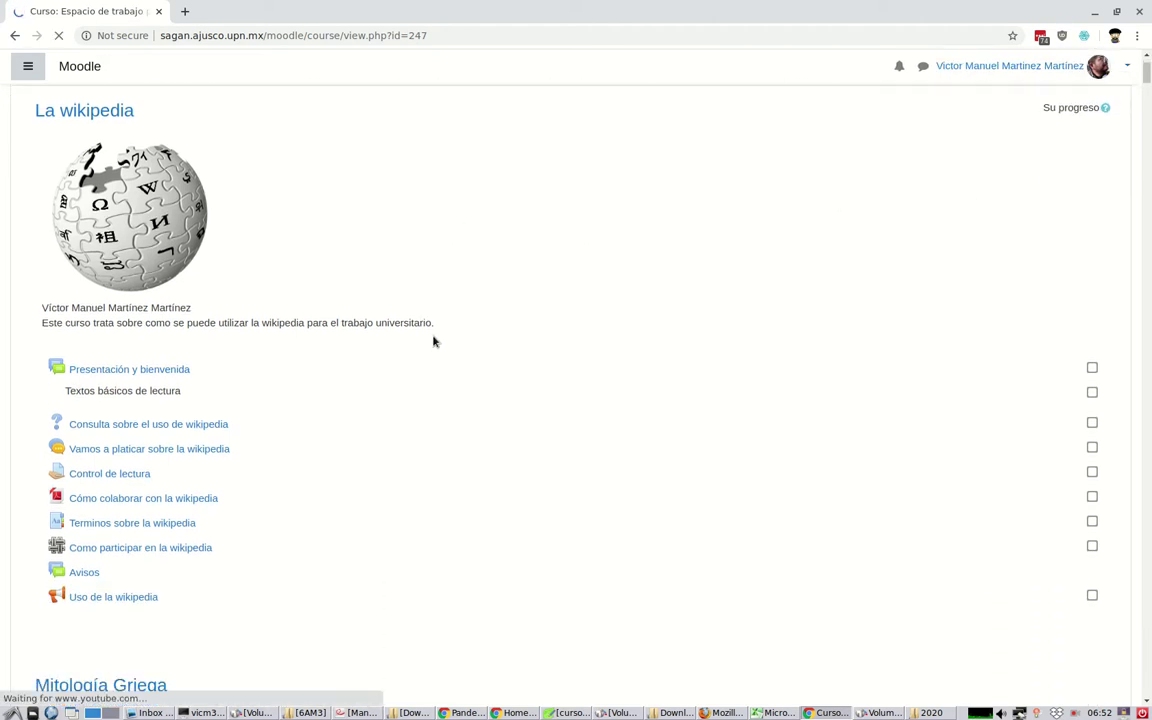
pyautogui.scroll(-1, 300, 420)
pyautogui.click(146, 487)
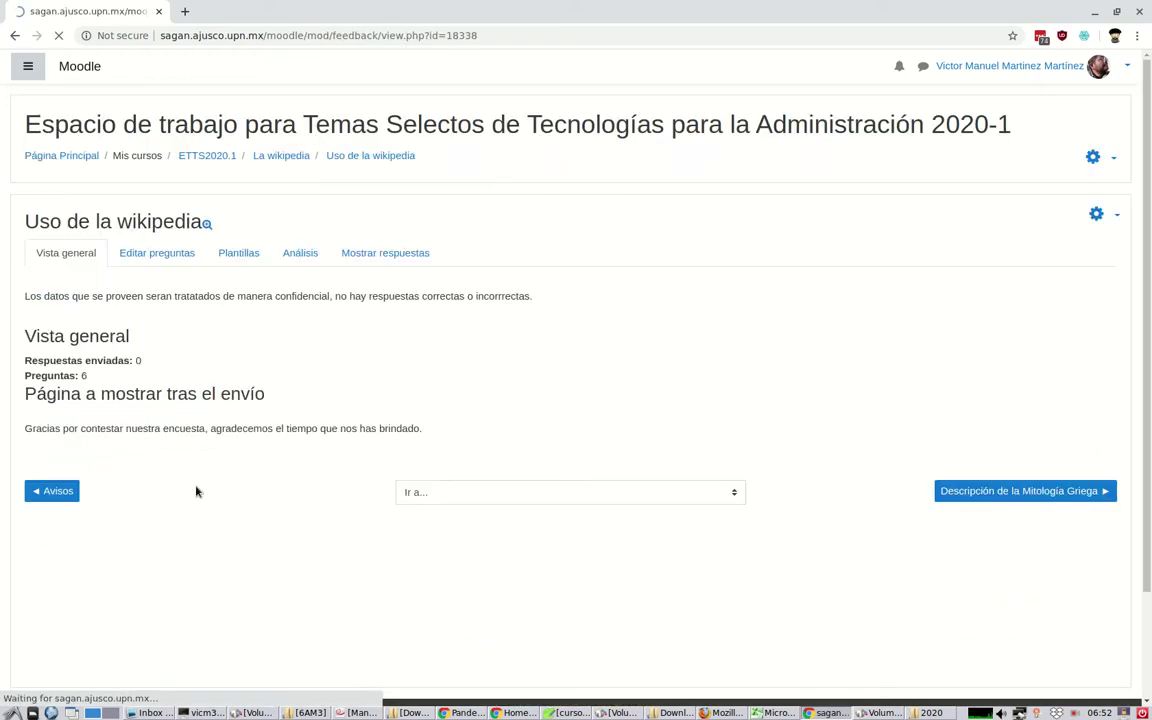
pyautogui.click(191, 254)
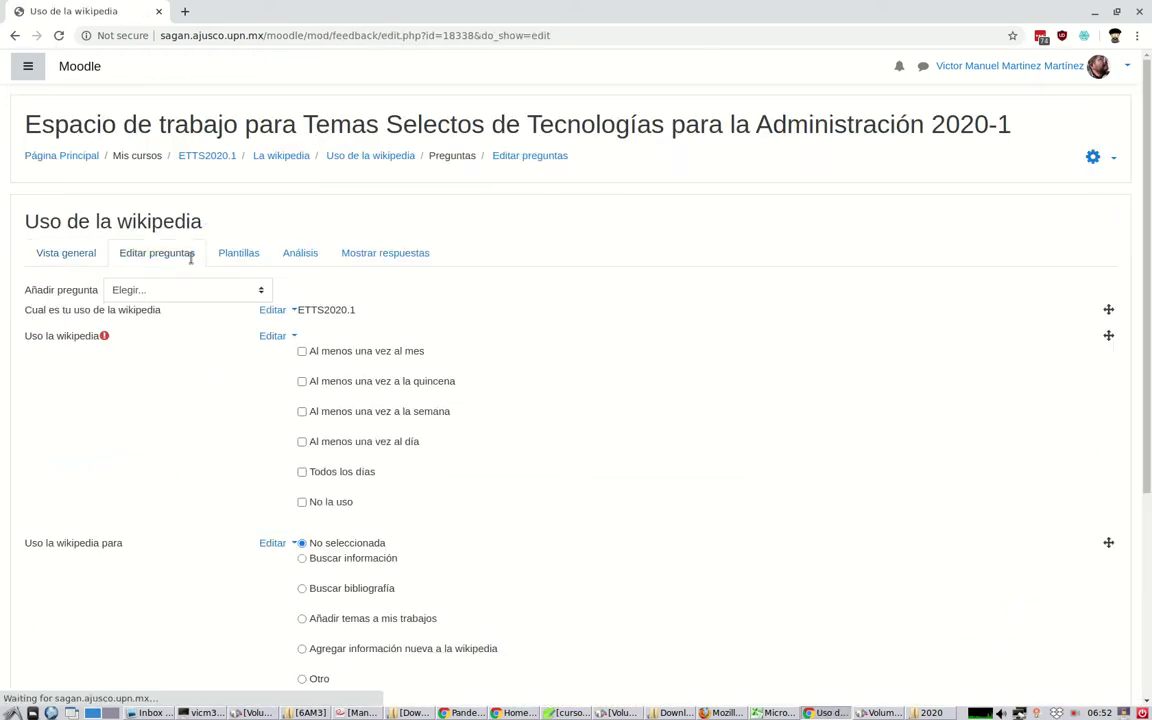
pyautogui.click(192, 292)
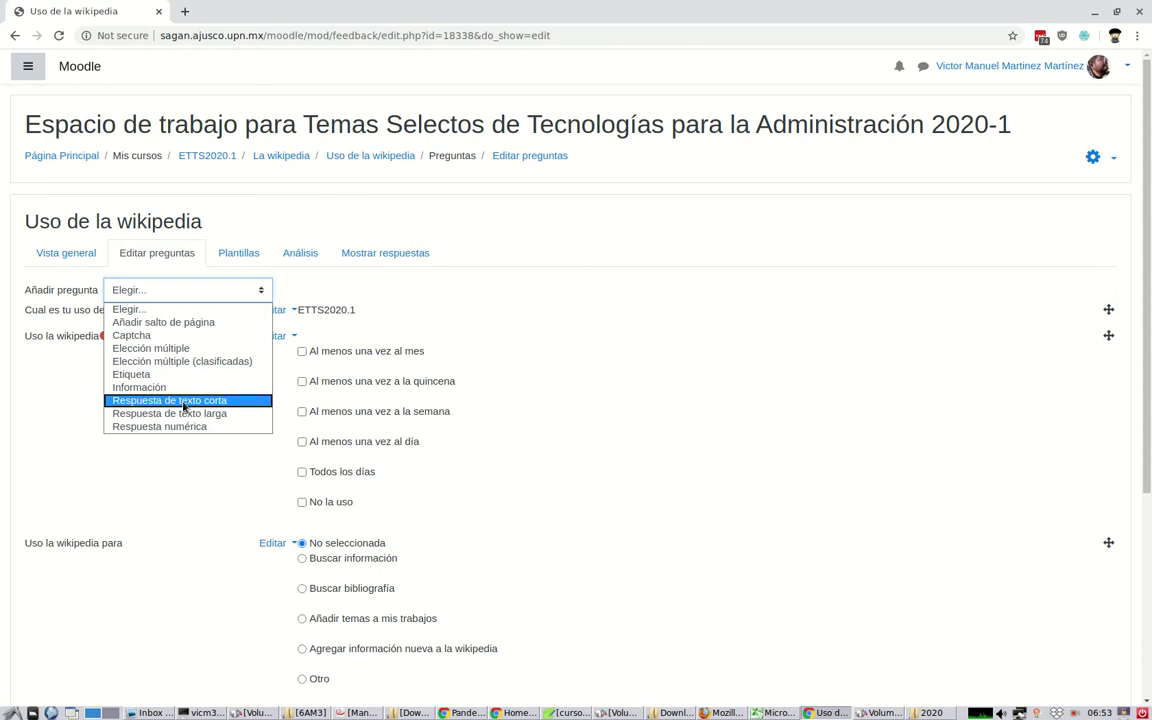
pyautogui.click(184, 402)
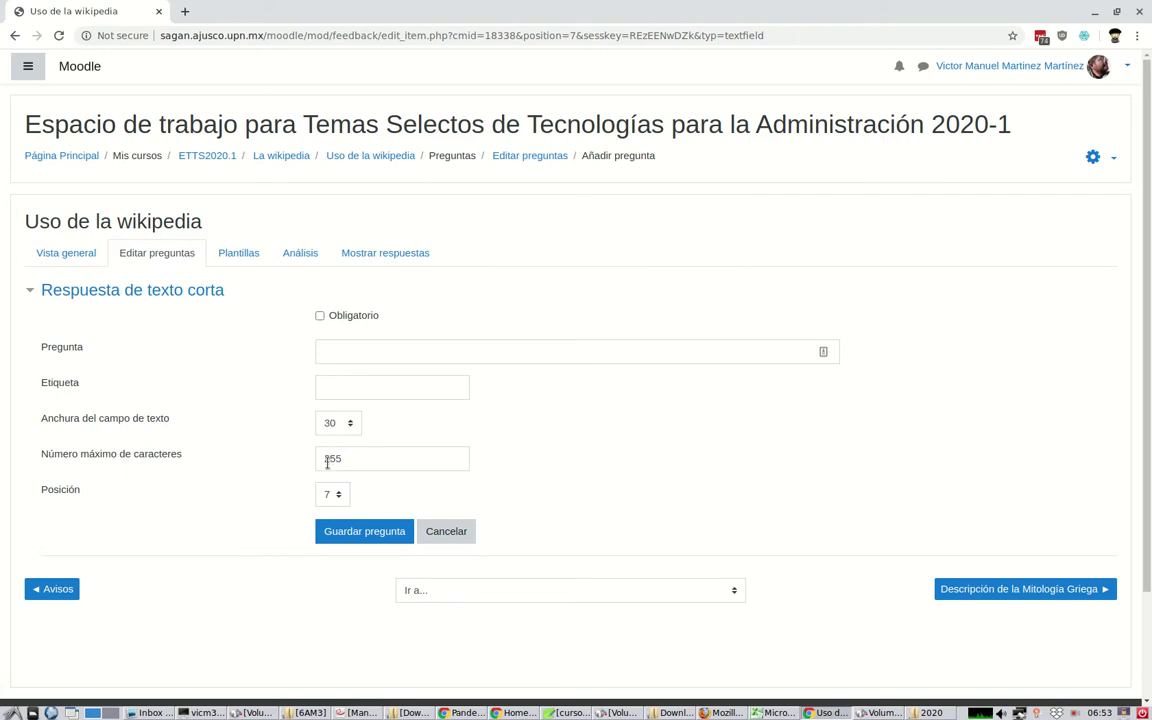
pyautogui.click(444, 534)
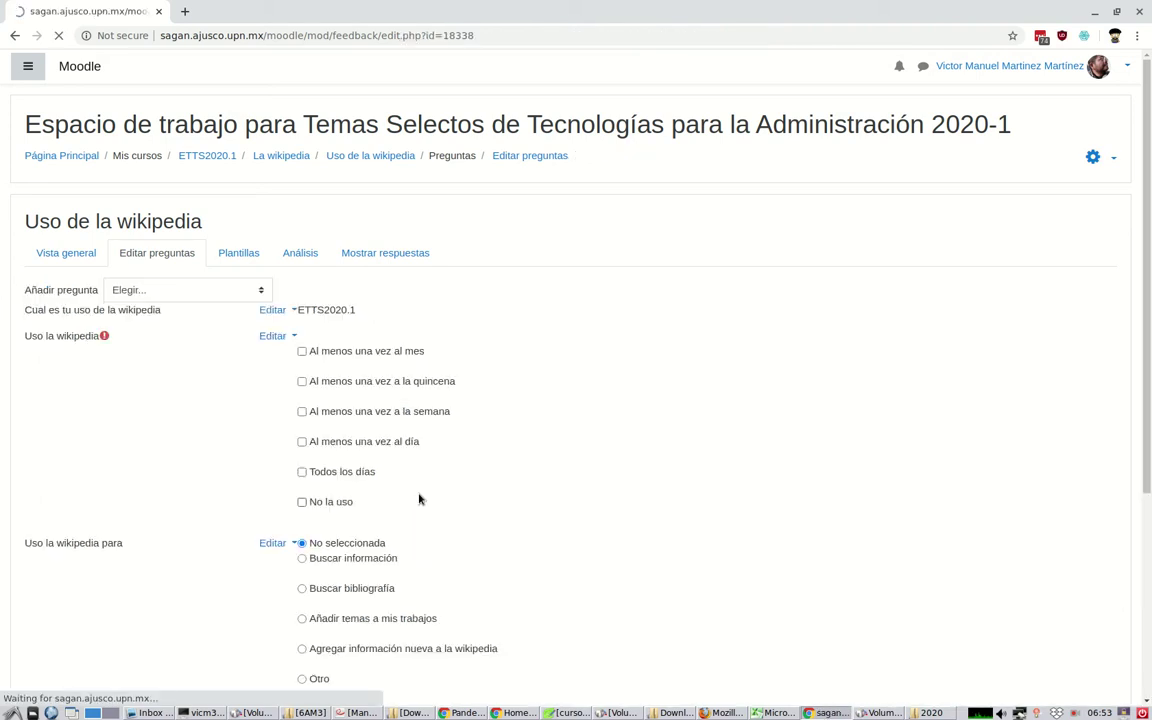
# Add a "Respuesta de texto larga" question with the text "Si tienes cualquier comentario añadelo aquí".
pyautogui.click(209, 292)
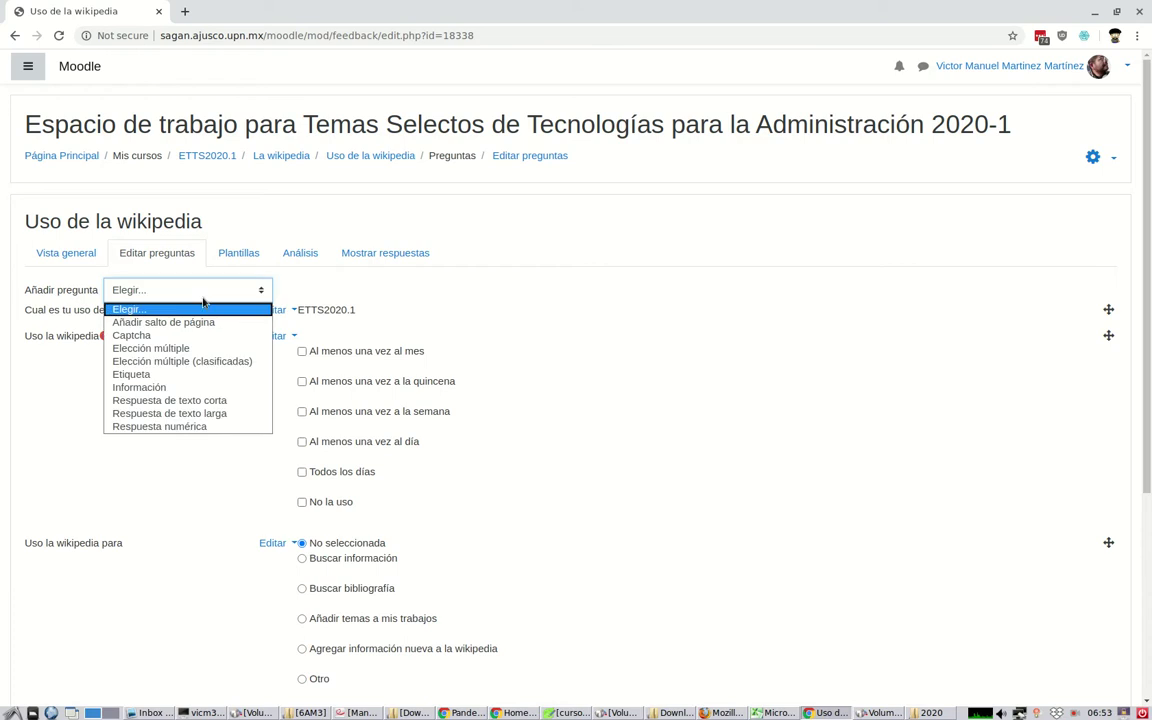
pyautogui.click(240, 413)
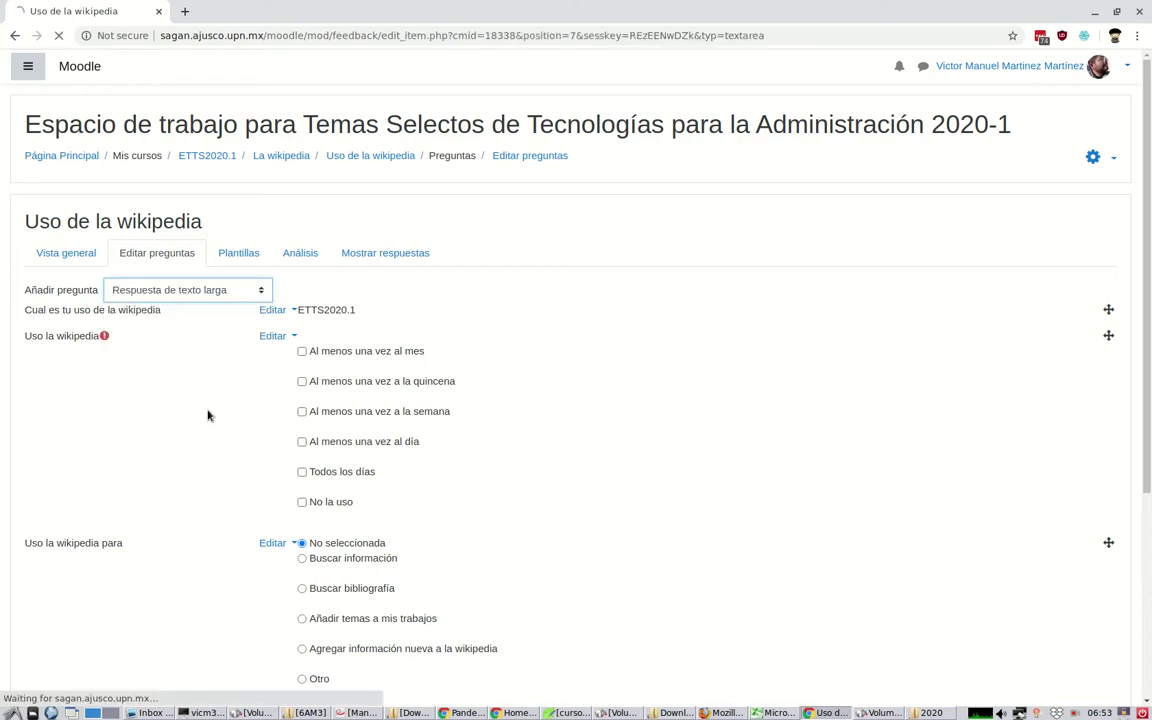
pyautogui.click(329, 349)
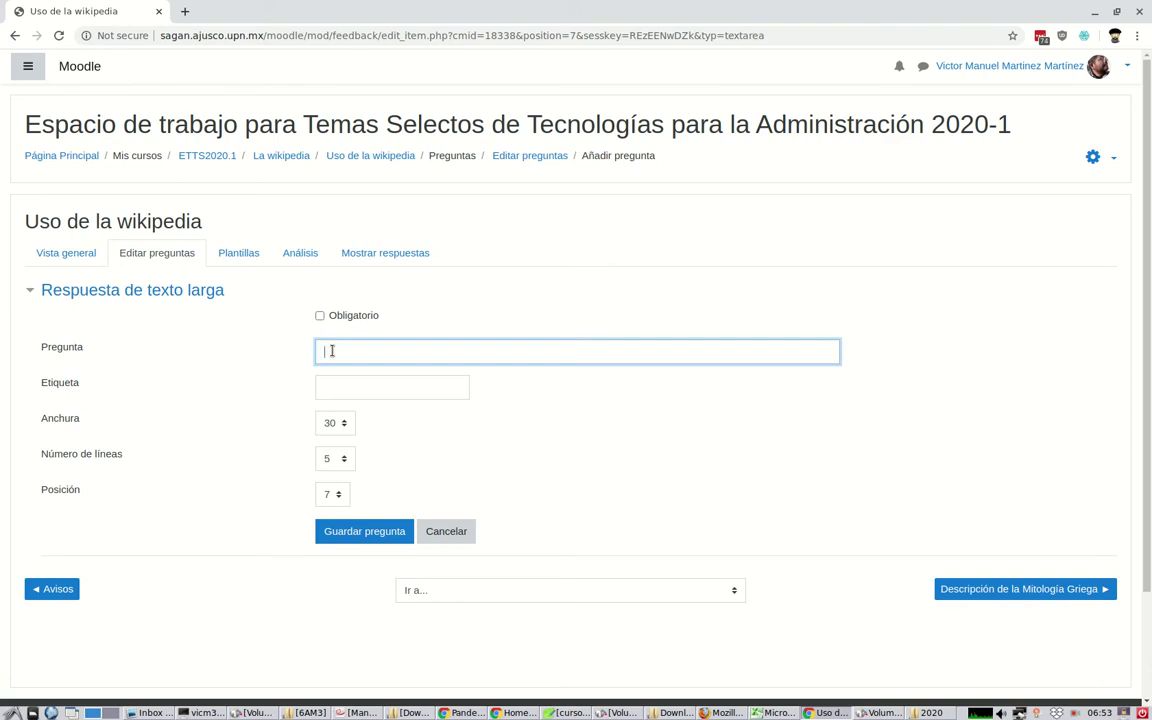
pyautogui.write('Si tienes cualquier comentario añadelo aquí')
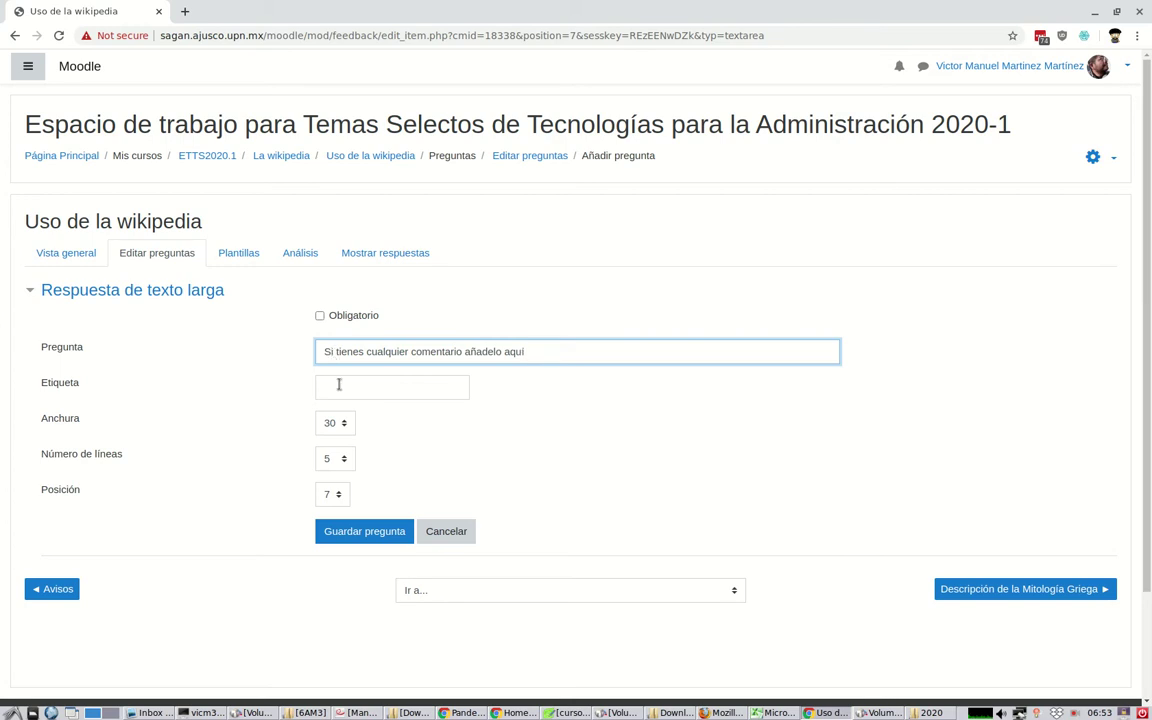
pyautogui.press('BackSpace')
pyautogui.write('í')
# Set the long-text question's width to 50 and its number of lines to 10, and save the question.
pyautogui.click(337, 425)
pyautogui.click(334, 428)
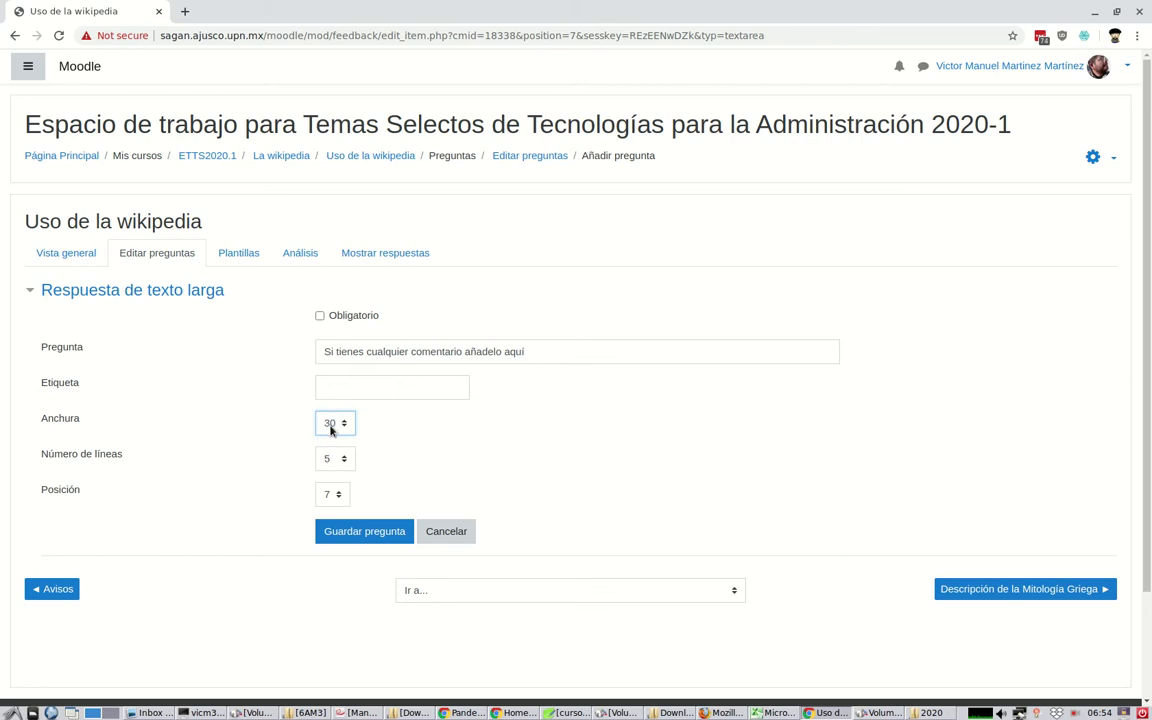
pyautogui.click(331, 428)
pyautogui.scroll(-5, 331, 510)
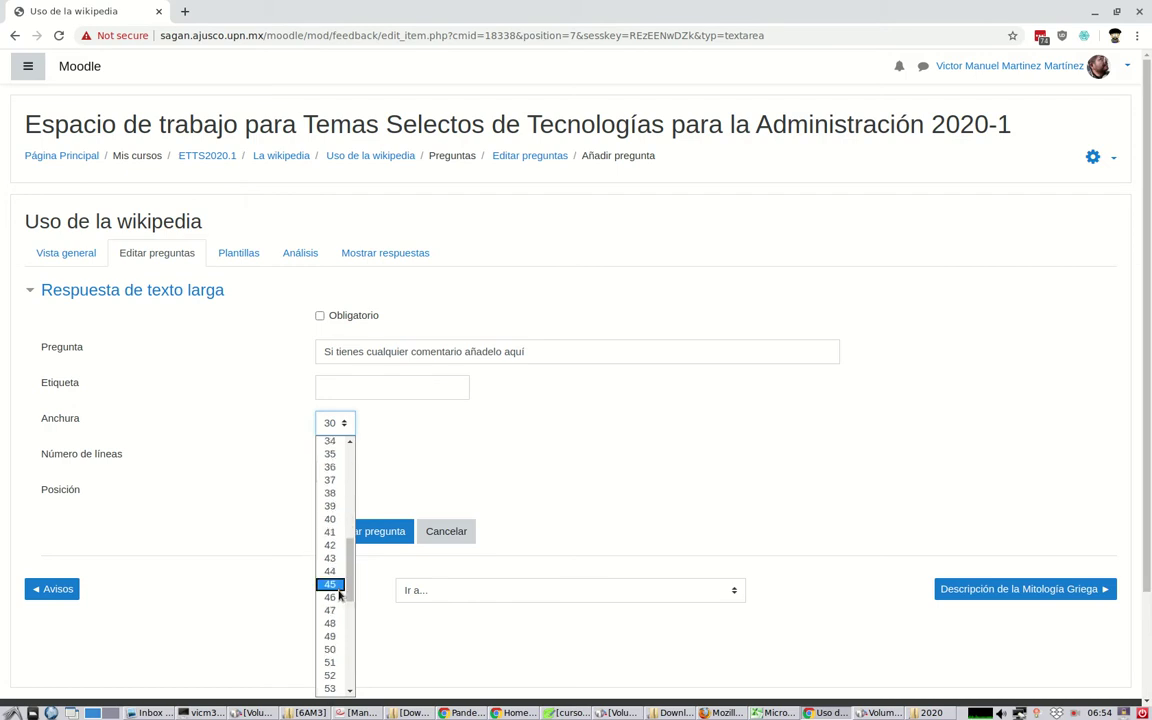
pyautogui.click(330, 649)
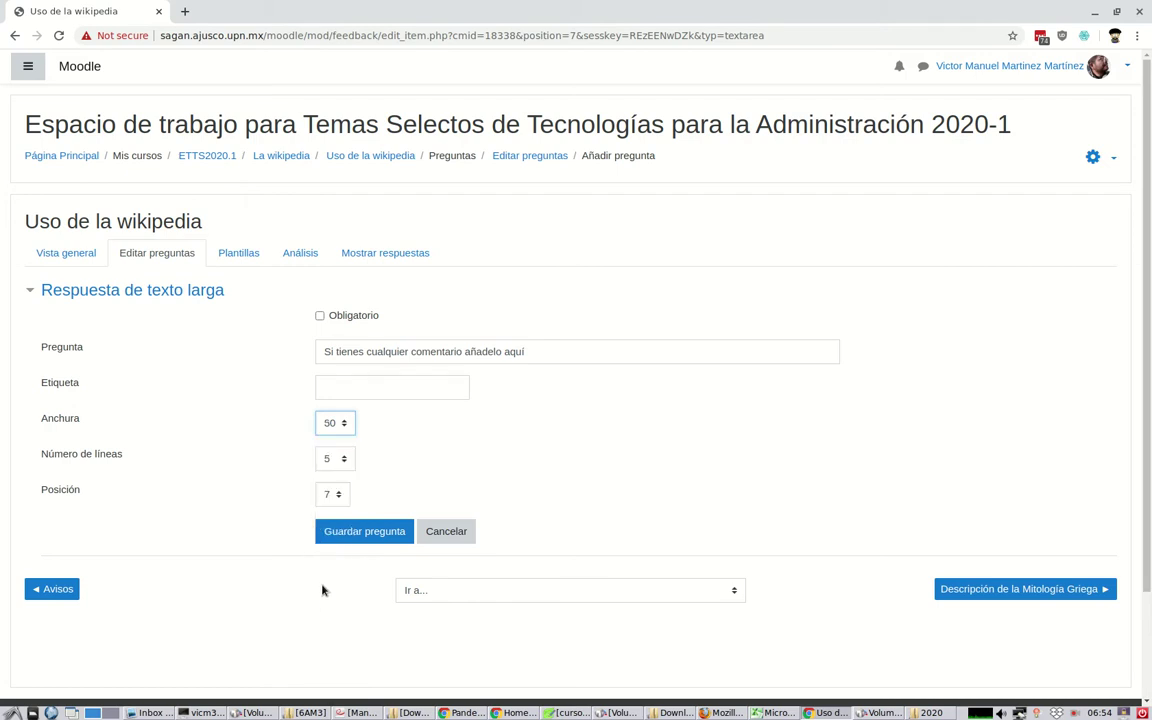
pyautogui.click(330, 461)
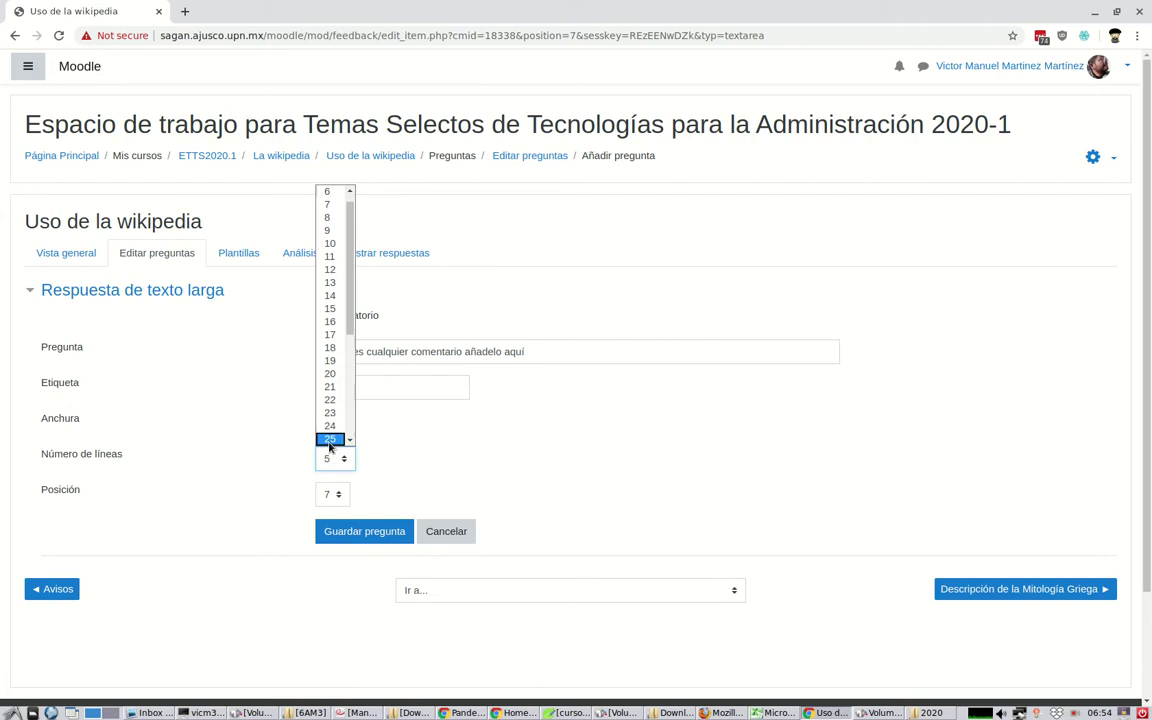
pyautogui.click(331, 244)
pyautogui.click(365, 531)
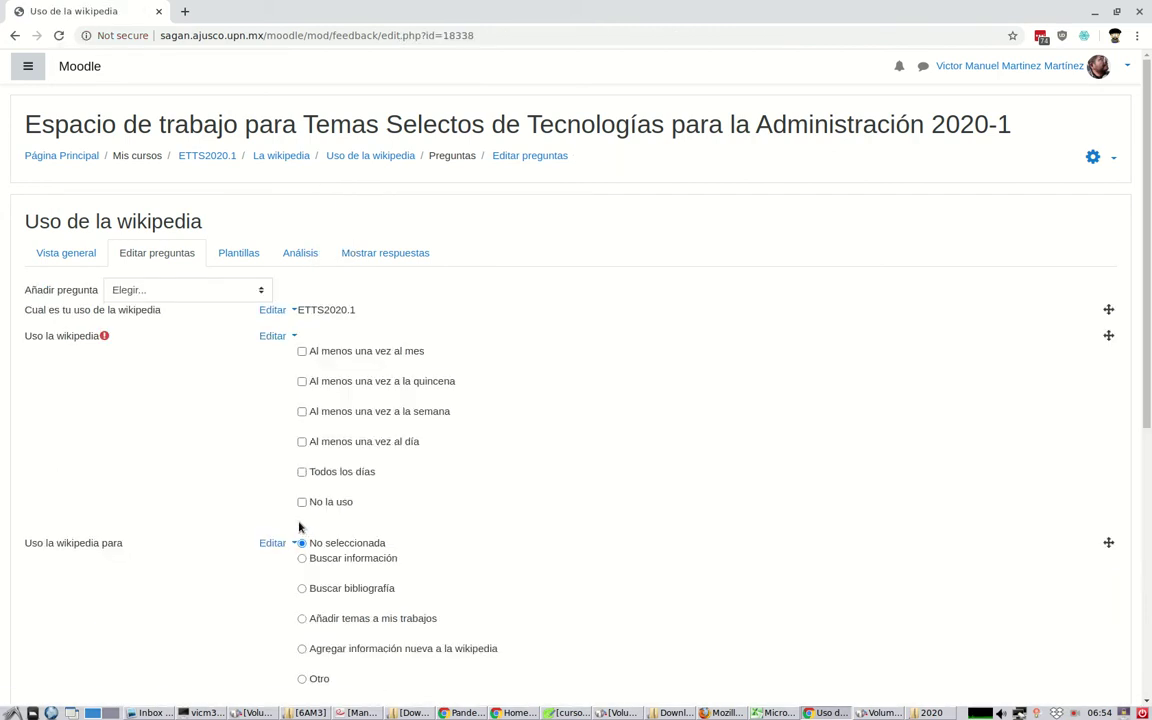
# Try out resizing the new comment question's text box by shrinking its height and enlarging it again.
pyautogui.scroll(-4, 265, 485)
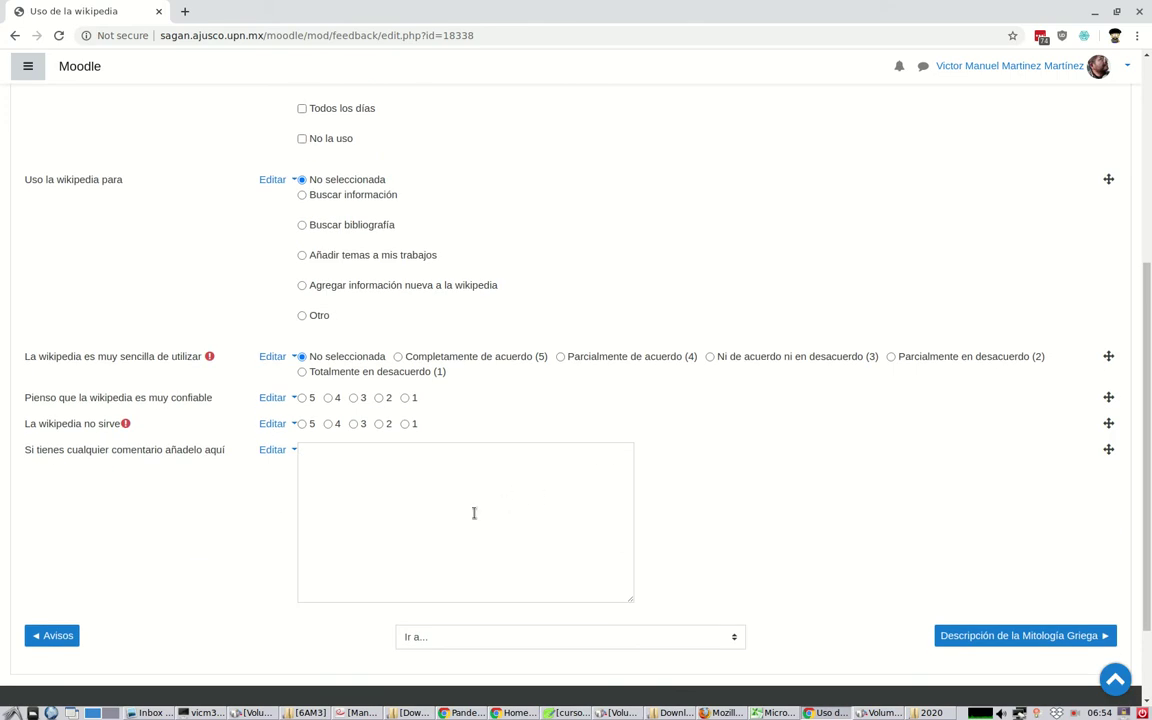
pyautogui.moveTo(629, 596); pyautogui.dragTo(483, 540)
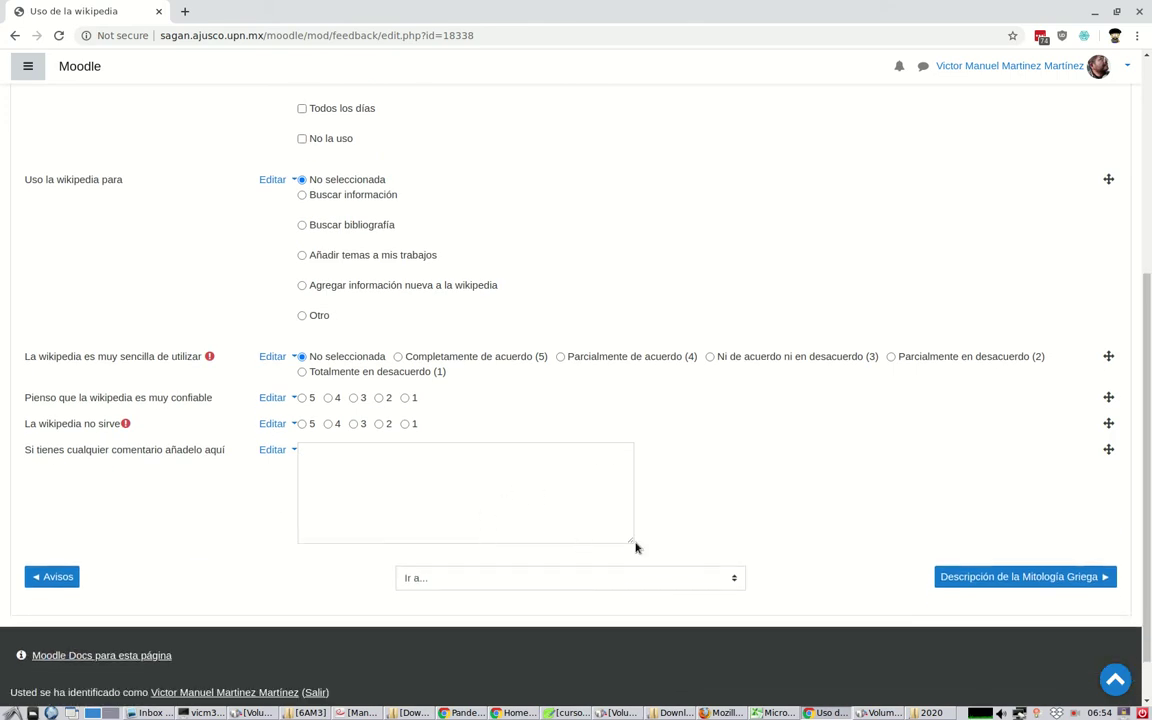
pyautogui.moveTo(630, 535); pyautogui.dragTo(615, 493)
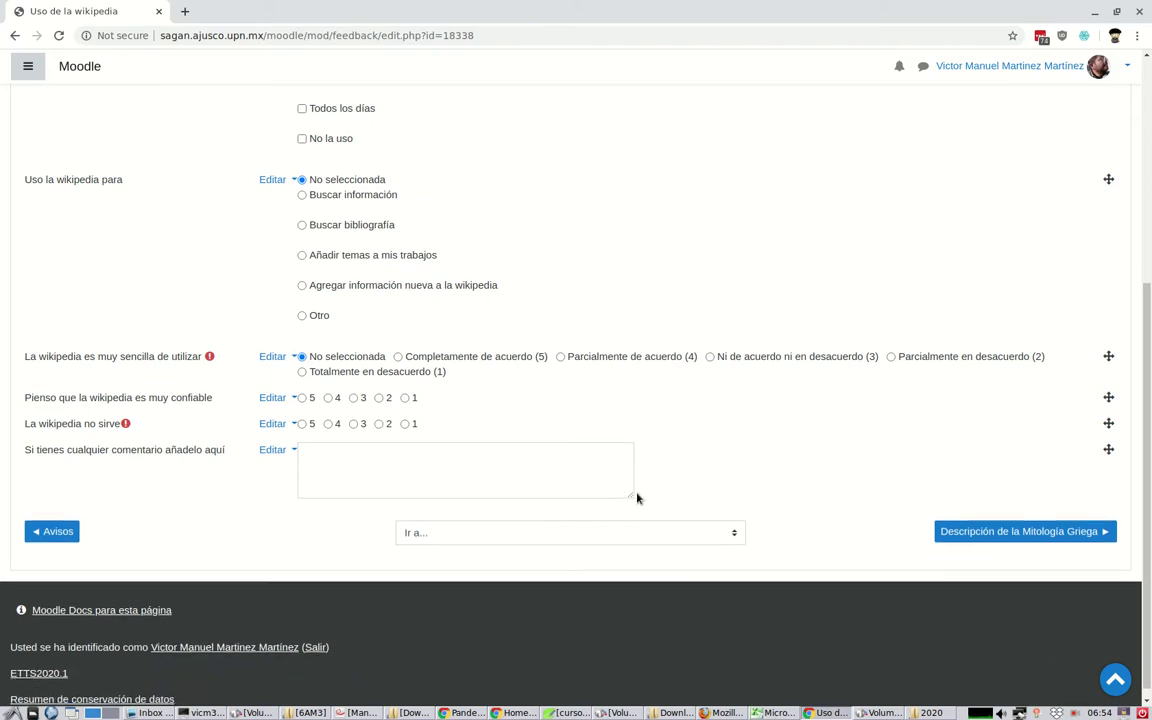
pyautogui.moveTo(630, 493); pyautogui.dragTo(637, 591)
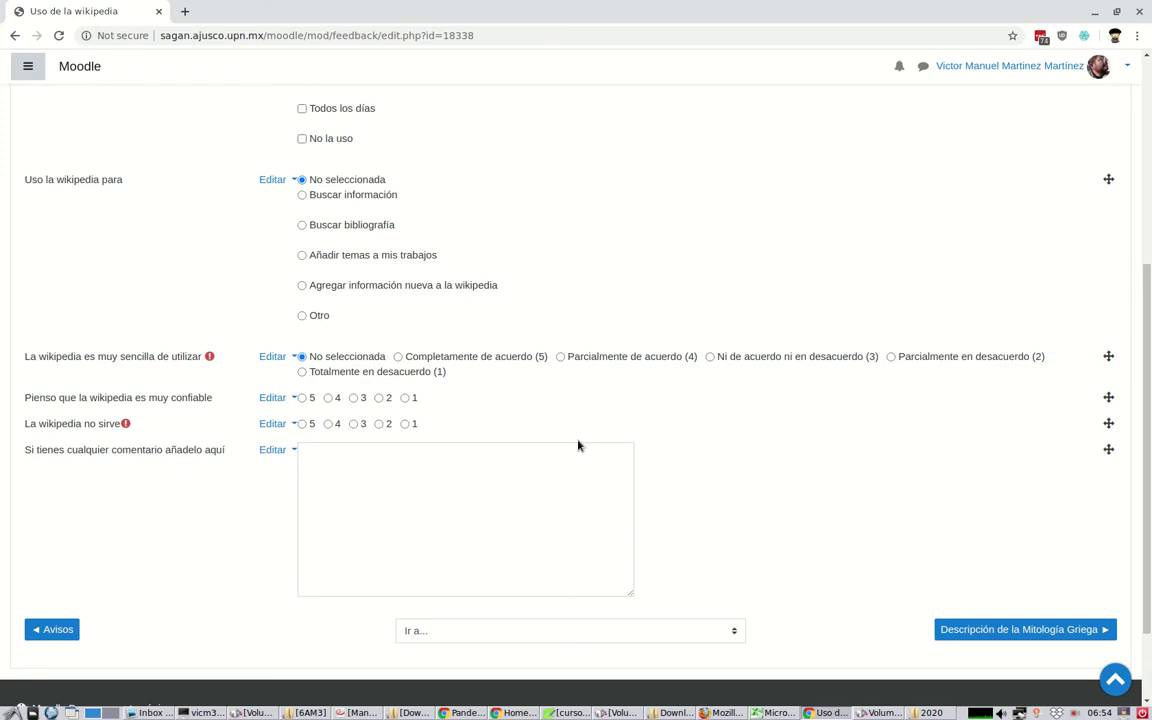
# Look over the survey's question list and return to its "Vista general" page.
pyautogui.scroll(1, 578, 446)
pyautogui.scroll(5, 578, 446)
pyautogui.scroll(-2, 527, 375)
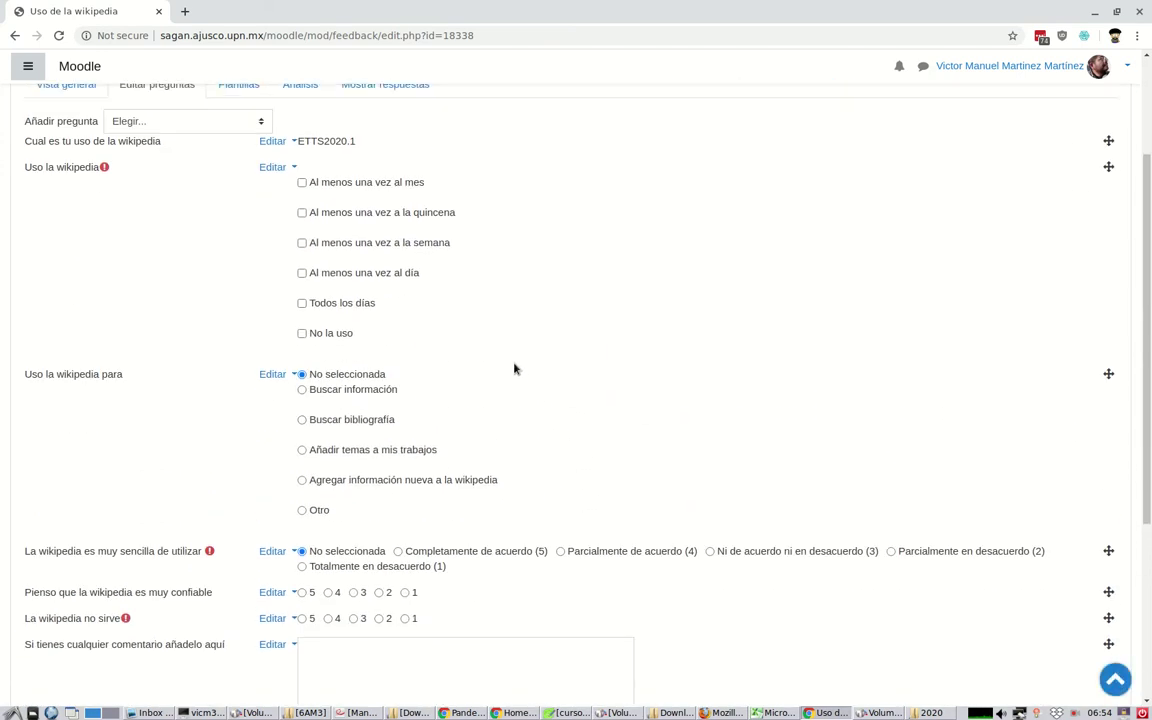
pyautogui.scroll(3, 300, 330)
pyautogui.click(62, 219)
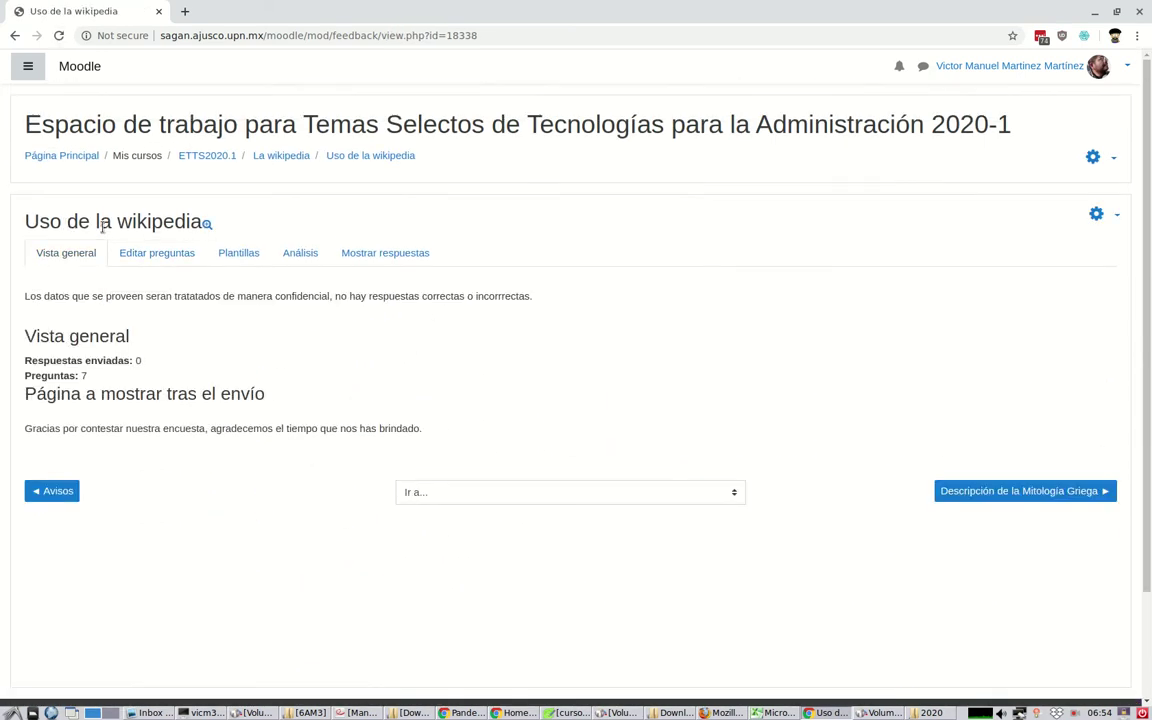
# Switch to the Estudiante role and start answering the "Uso de la wikipedia" survey.
pyautogui.click(948, 68)
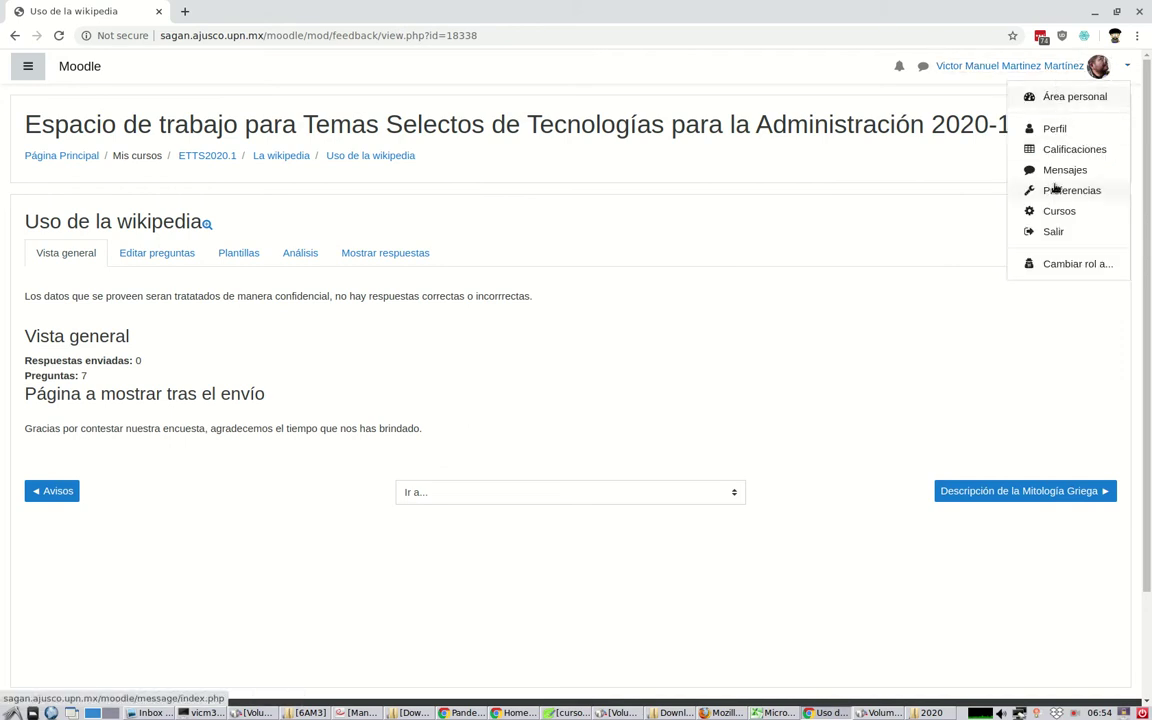
pyautogui.click(1050, 267)
pyautogui.click(95, 406)
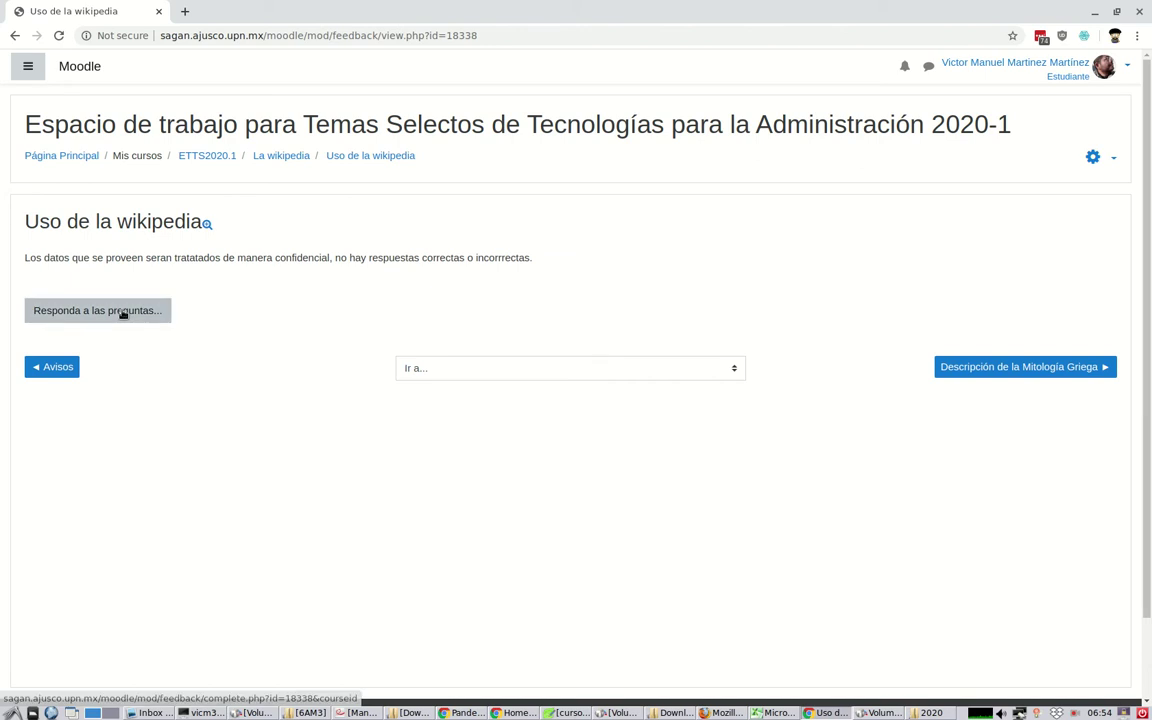
pyautogui.click(123, 311)
# Answer the usage frequency with "Al menos una vez al mes" and "Al menos una vez a la quincena", and the purpose with "Buscar información".
pyautogui.click(302, 315)
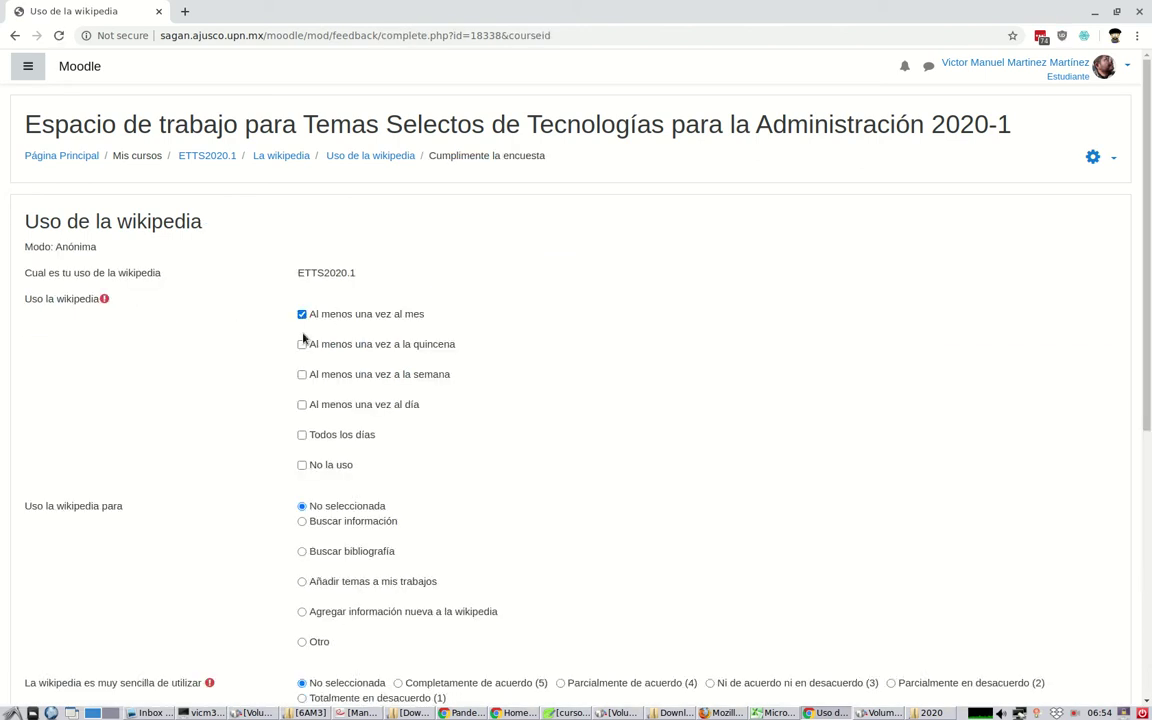
pyautogui.click(302, 344)
pyautogui.scroll(-3, 279, 365)
pyautogui.scroll(-2, 282, 368)
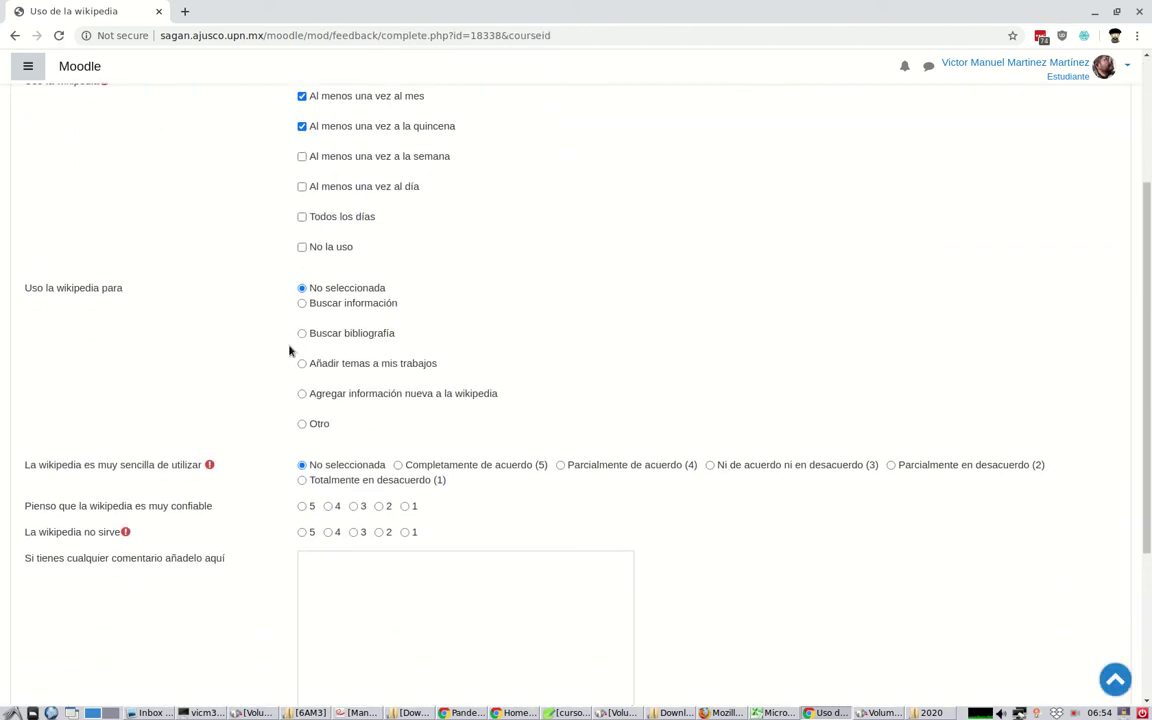
pyautogui.click(302, 304)
# Rate ease of use as "Completamente de acuerdo (5)", "muy confiable" as 4 and "La wikipedia no sirve" as 1.
pyautogui.scroll(-1, 272, 365)
pyautogui.scroll(-1, 272, 365)
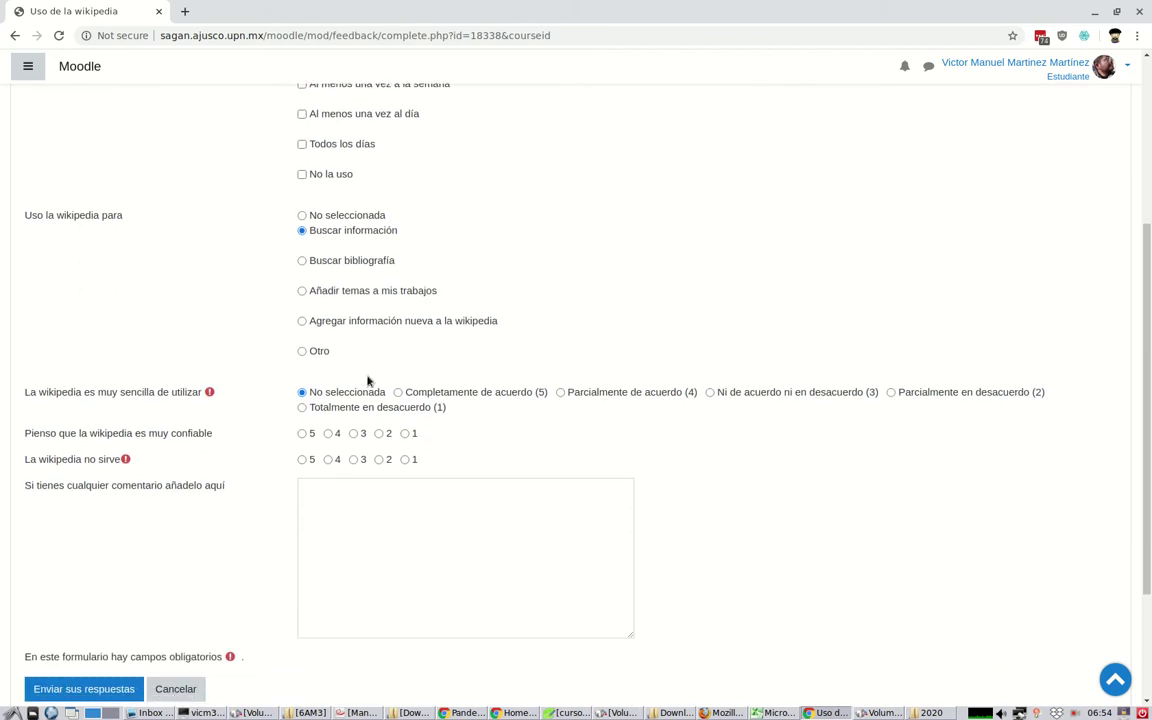
pyautogui.click(398, 392)
pyautogui.click(328, 434)
pyautogui.click(406, 460)
# Enter the comment "Me gusto mucho la encuesta" and submit the survey answers.
pyautogui.click(391, 501)
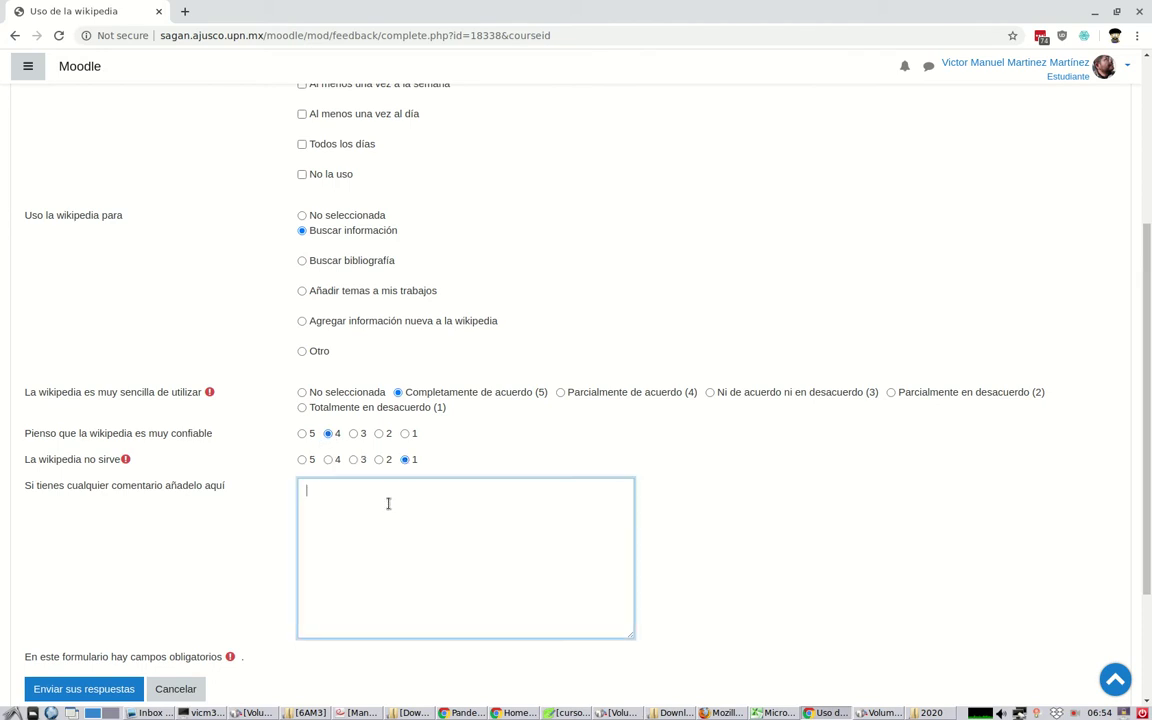
pyautogui.write('Me gusto mucho la encuesta')
pyautogui.scroll(-3, 400, 497)
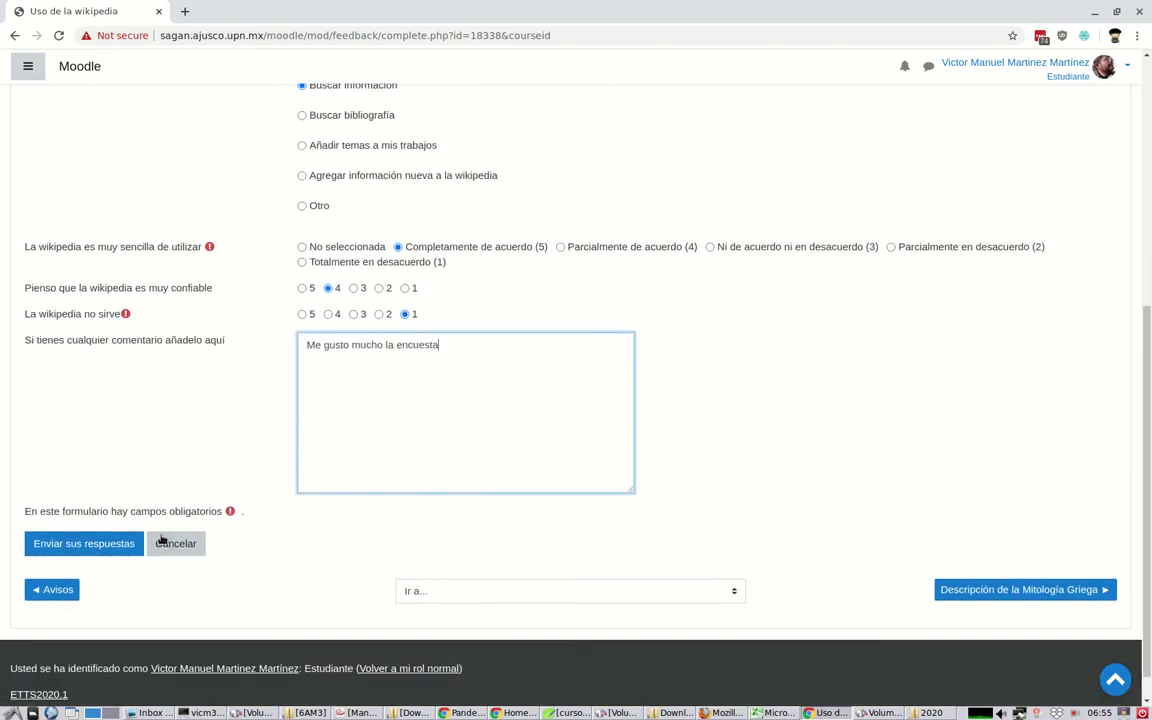
pyautogui.click(125, 546)
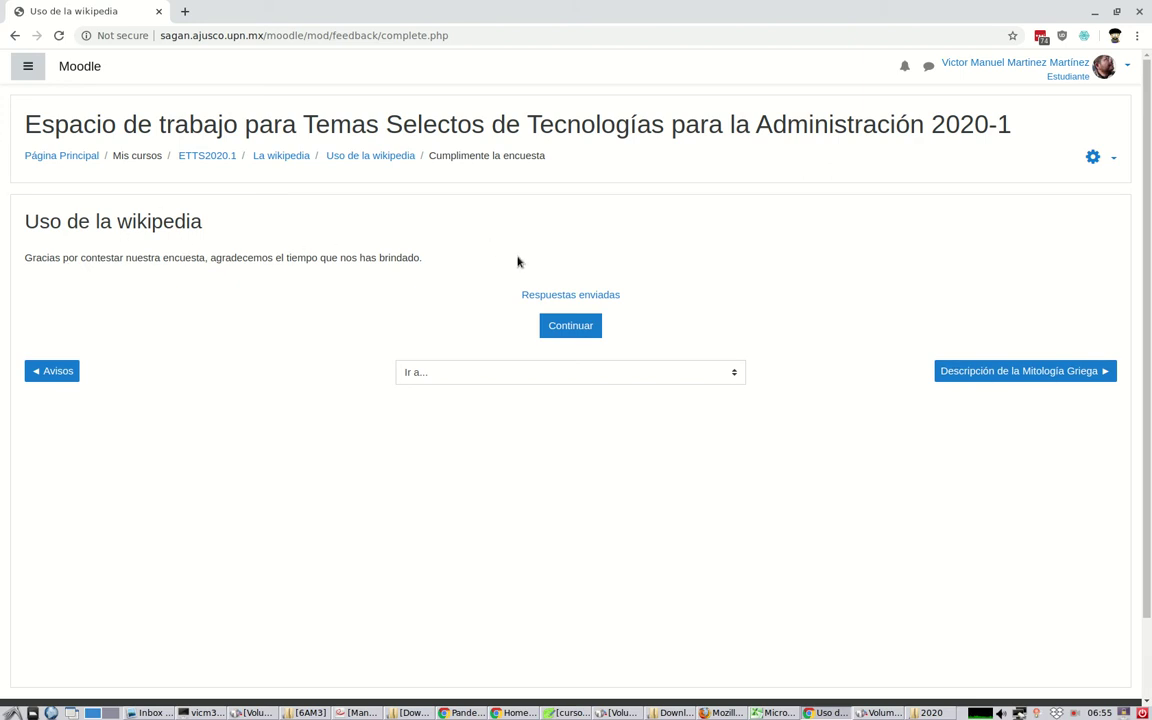
# Open the submitted responses and examine the result chart of each question down to the written comment.
pyautogui.click(542, 296)
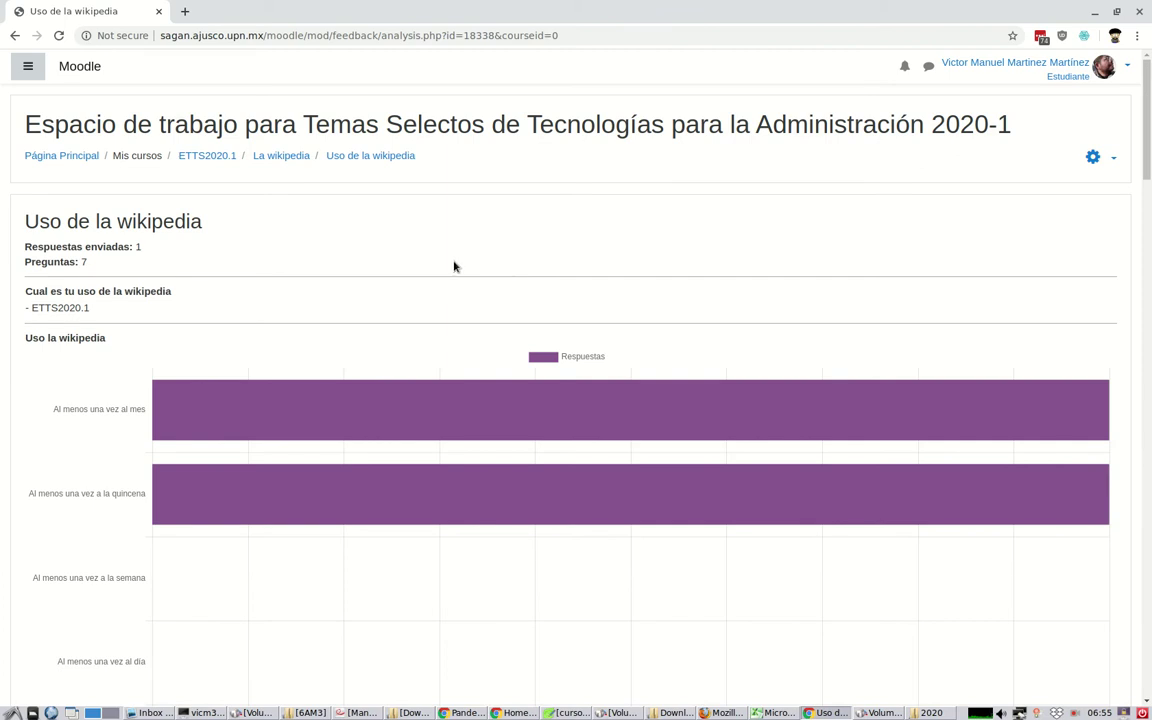
pyautogui.scroll(-1, 405, 300)
pyautogui.moveTo(895, 321)
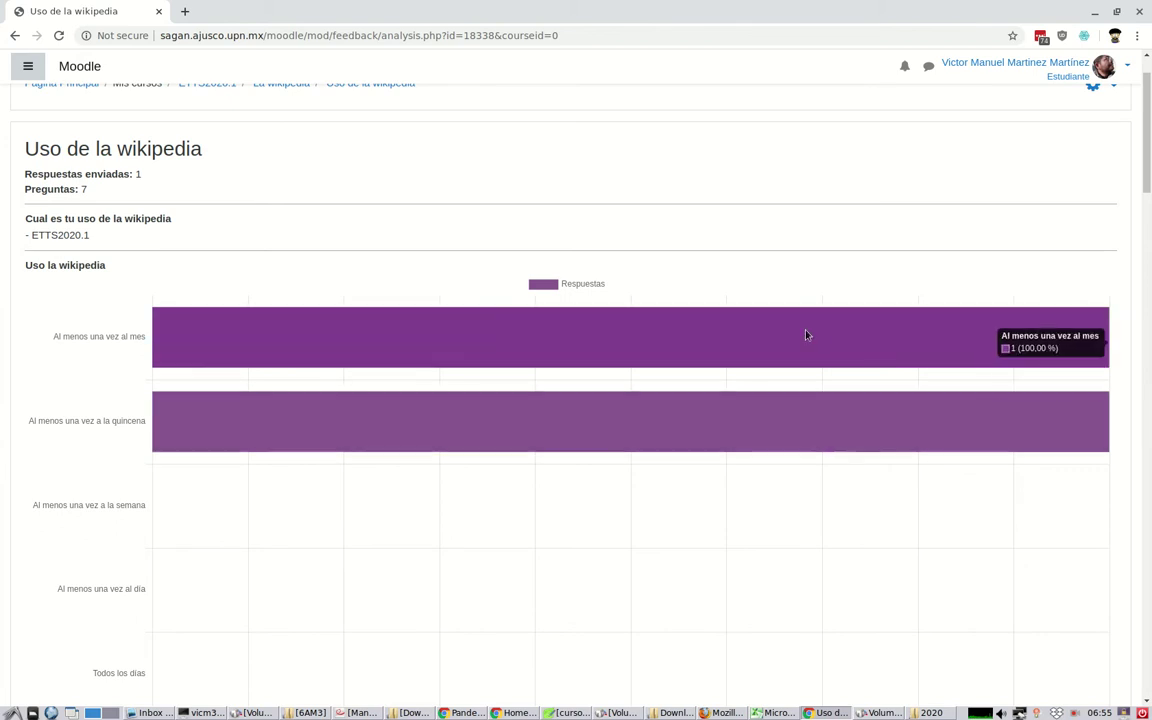
pyautogui.scroll(-5, 339, 288)
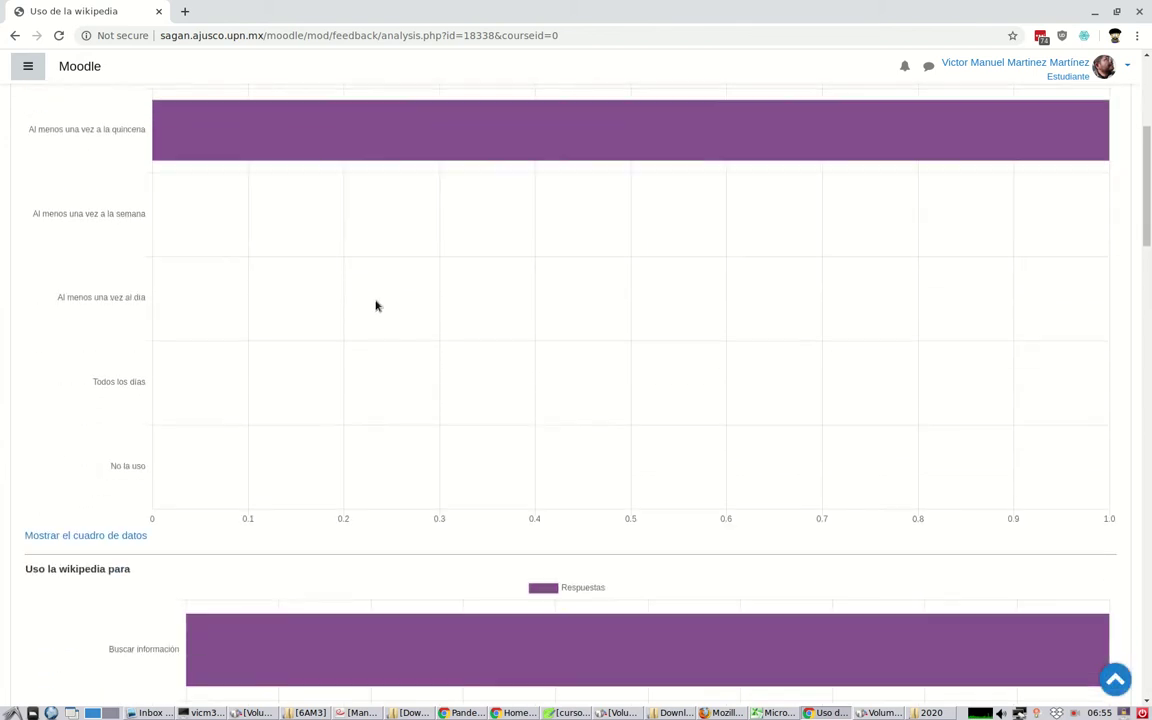
pyautogui.scroll(-5, 376, 305)
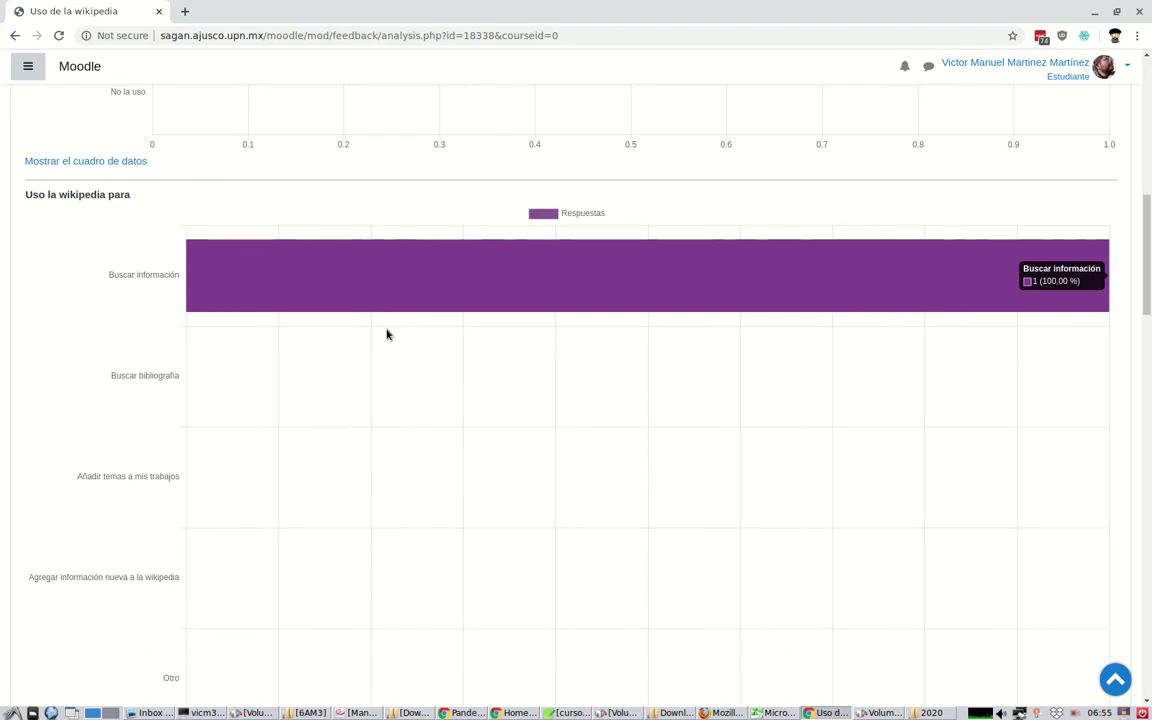
pyautogui.scroll(-5, 388, 335)
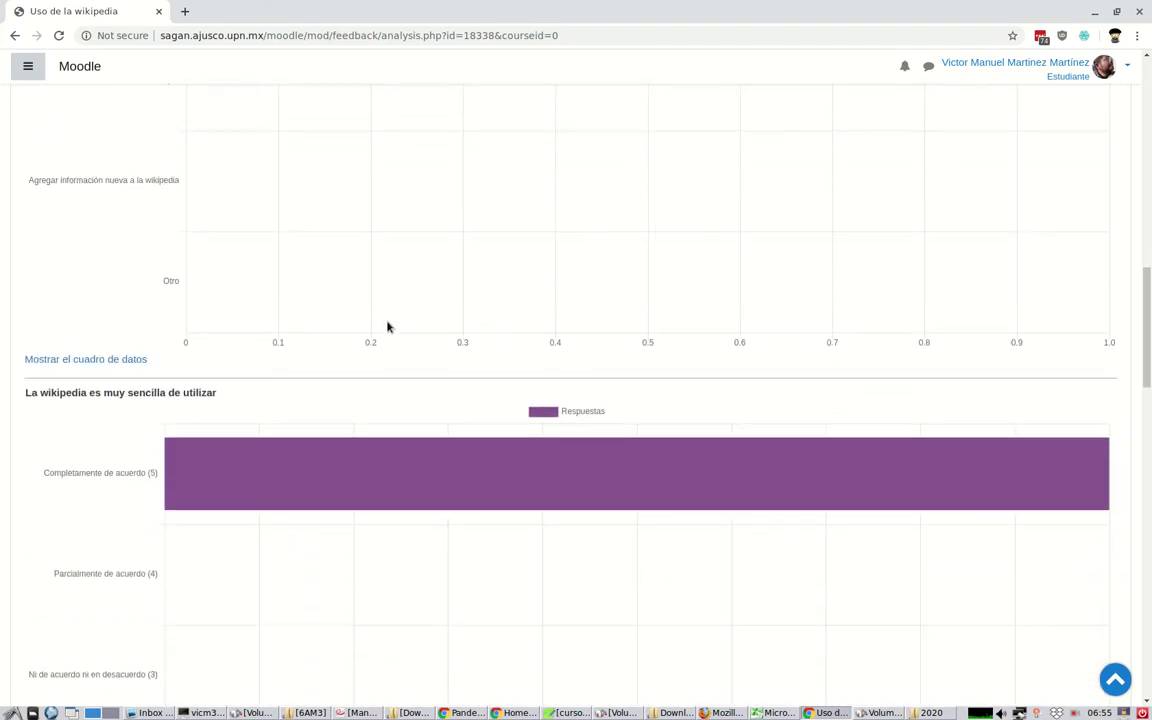
pyautogui.scroll(-3, 391, 308)
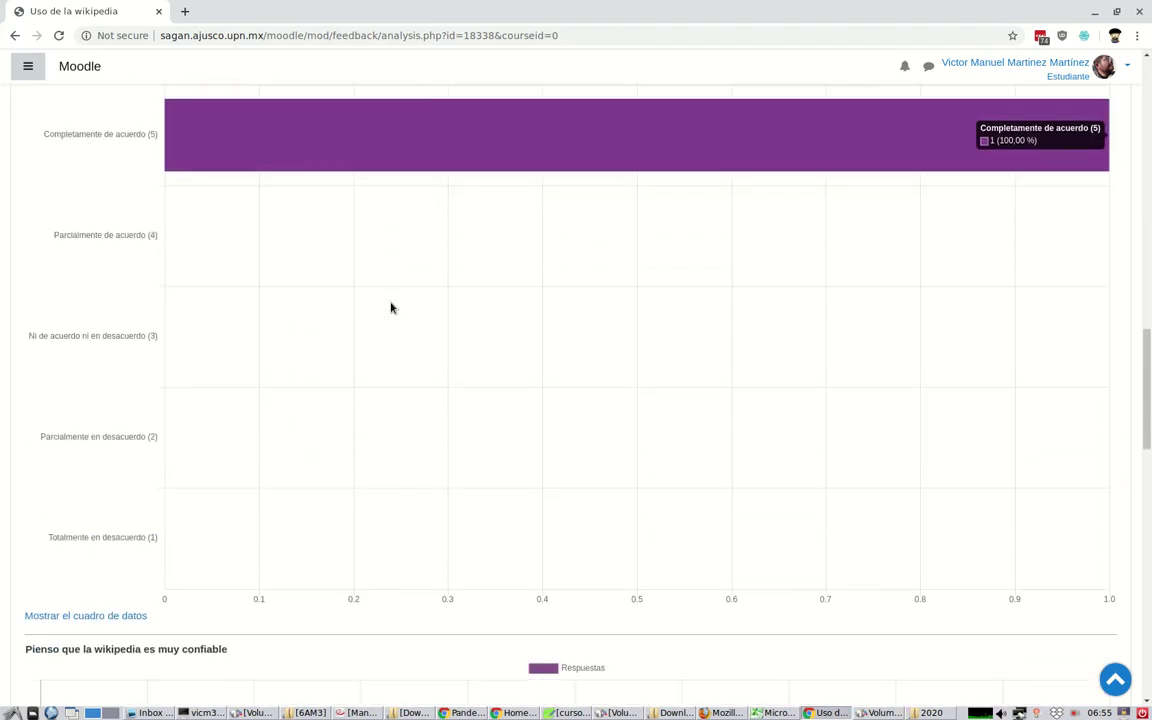
pyautogui.scroll(-6, 367, 359)
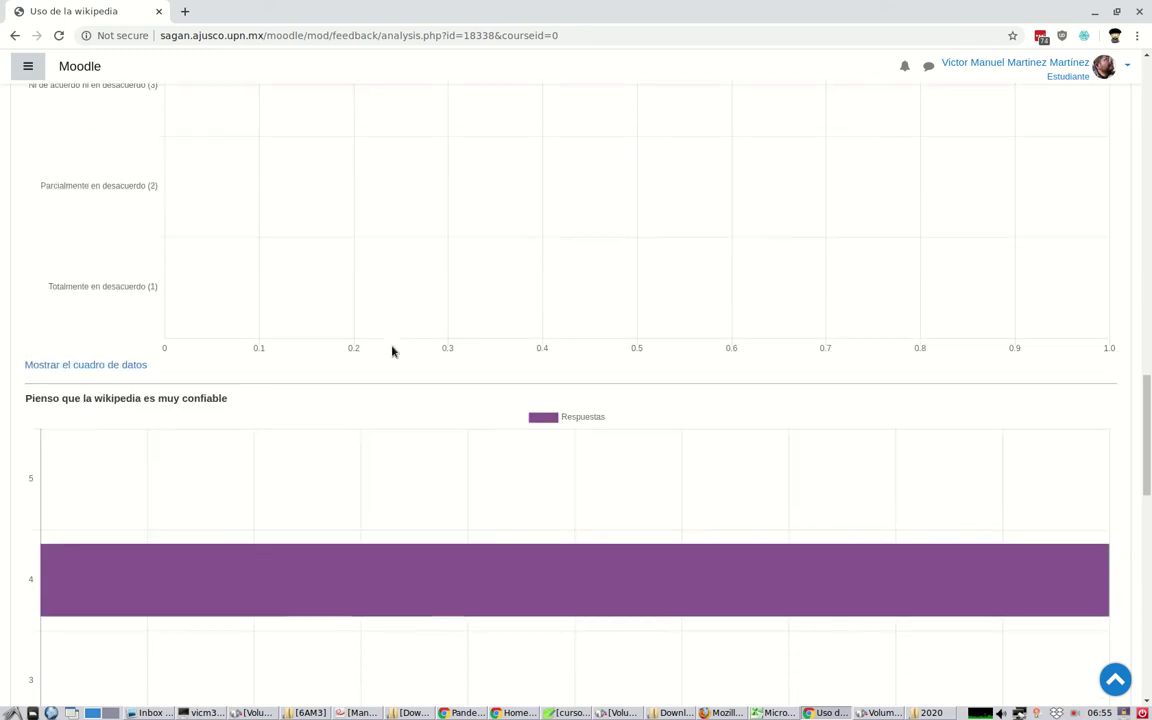
pyautogui.scroll(-10, 360, 326)
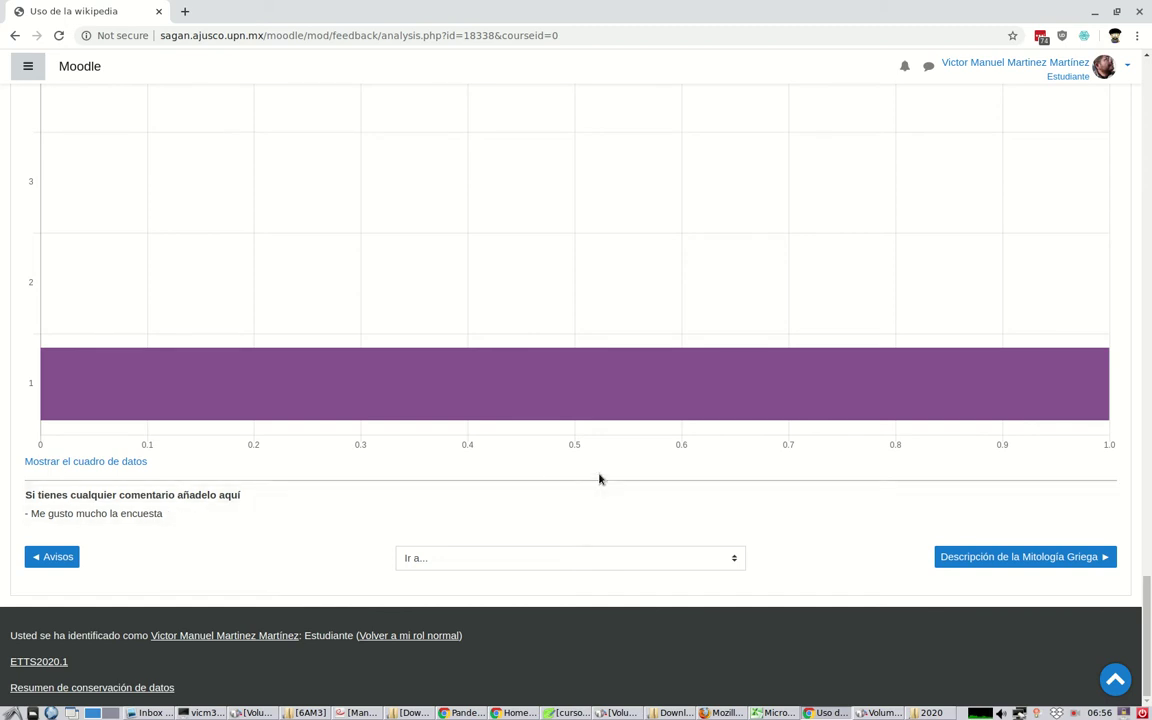
pyautogui.scroll(15, 545, 483)
pyautogui.scroll(20, 752, 332)
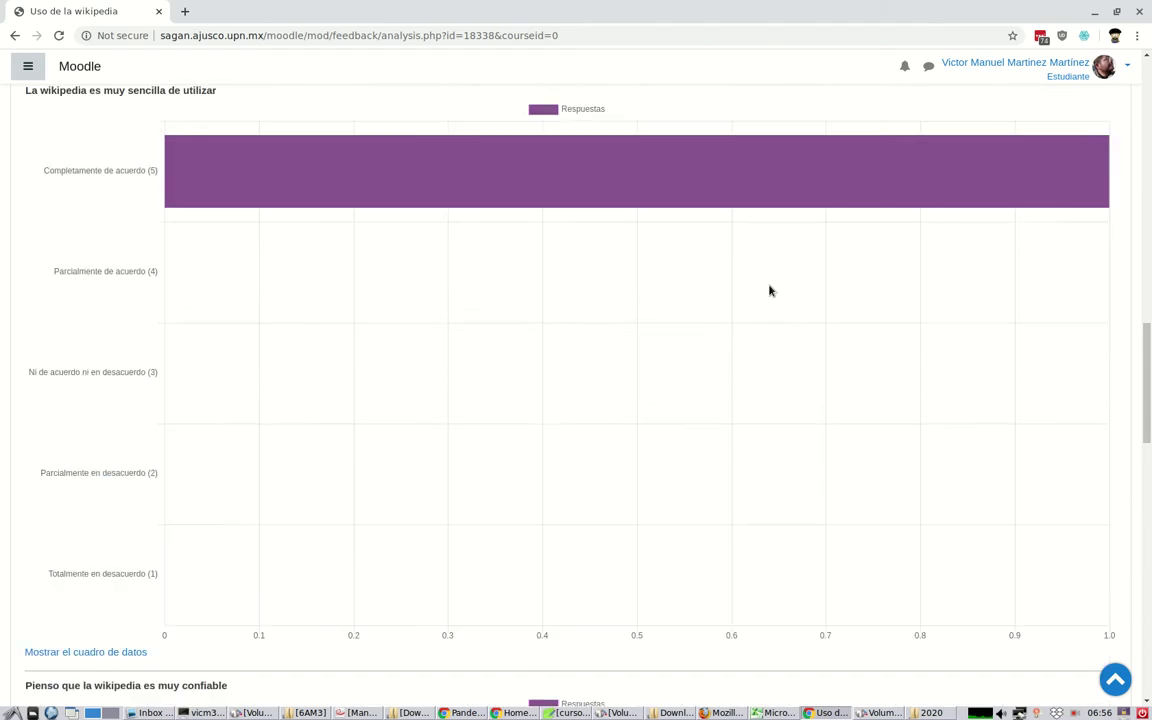
pyautogui.scroll(10, 717, 270)
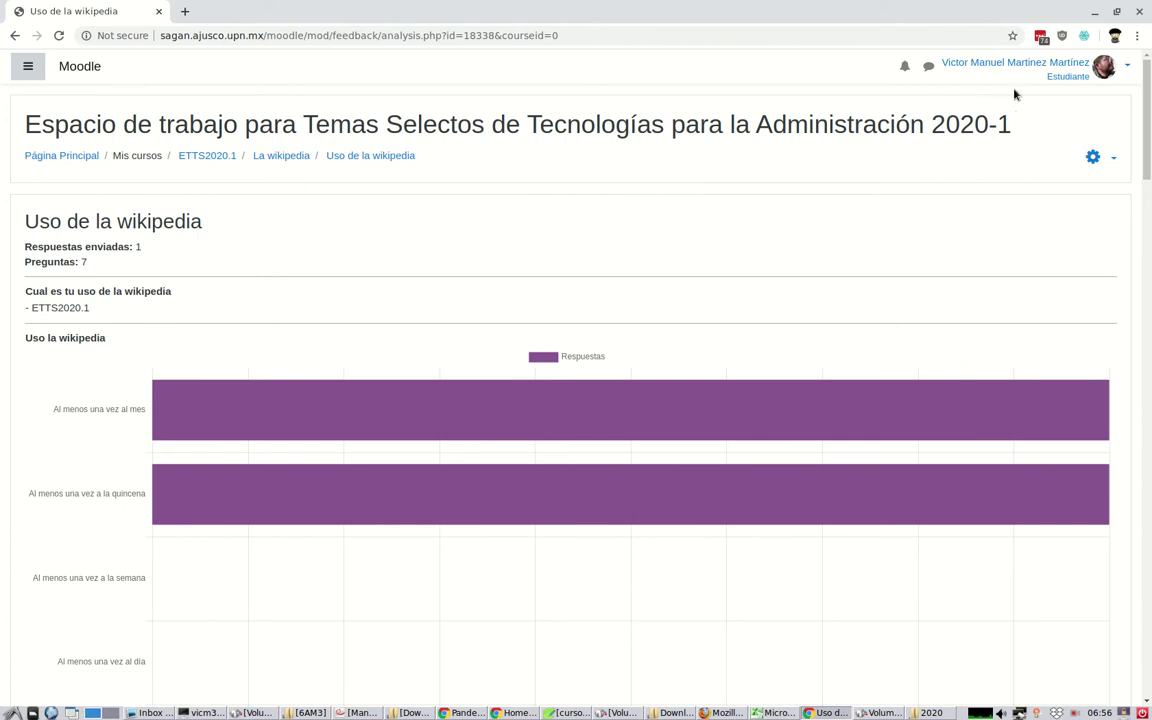
# Return to the normal role and look through the survey's analysis charts as the teacher.
pyautogui.click(1056, 76)
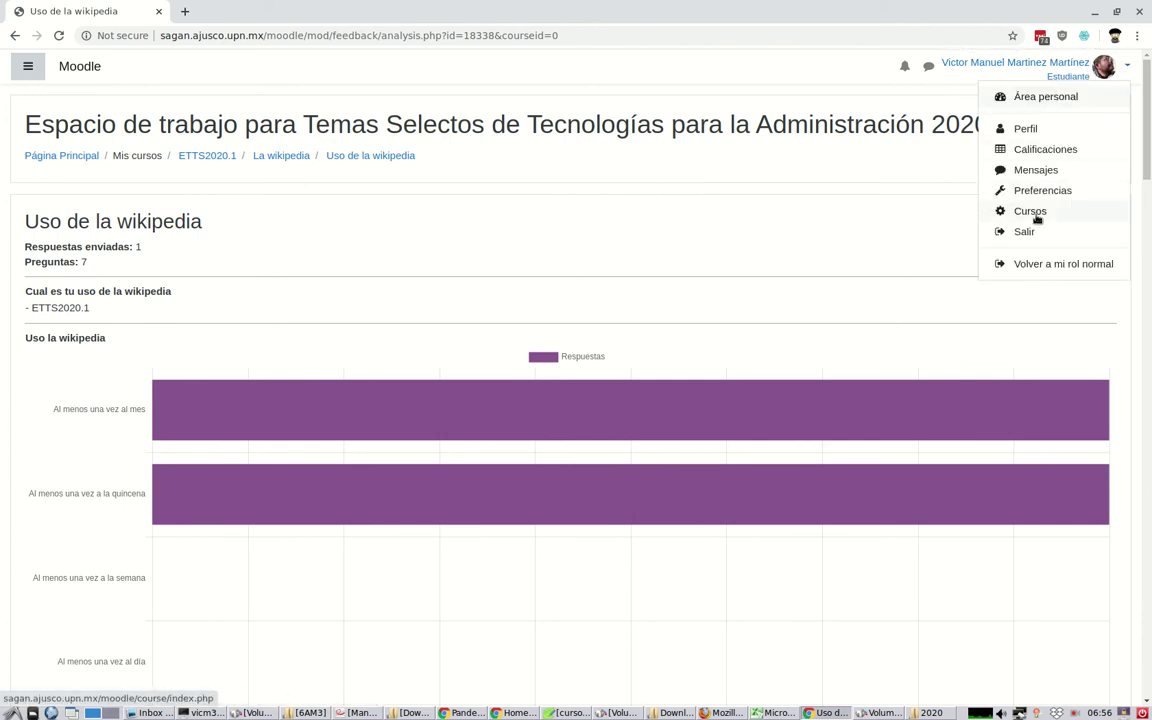
pyautogui.click(1000, 263)
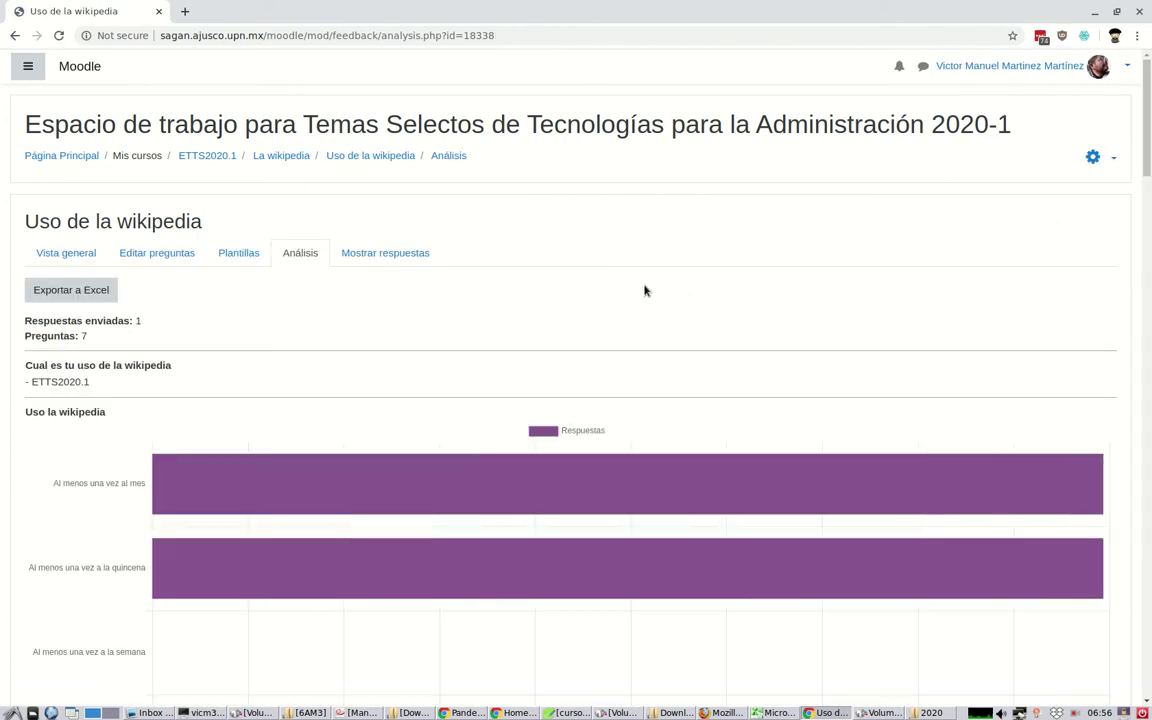
pyautogui.scroll(-3, 327, 396)
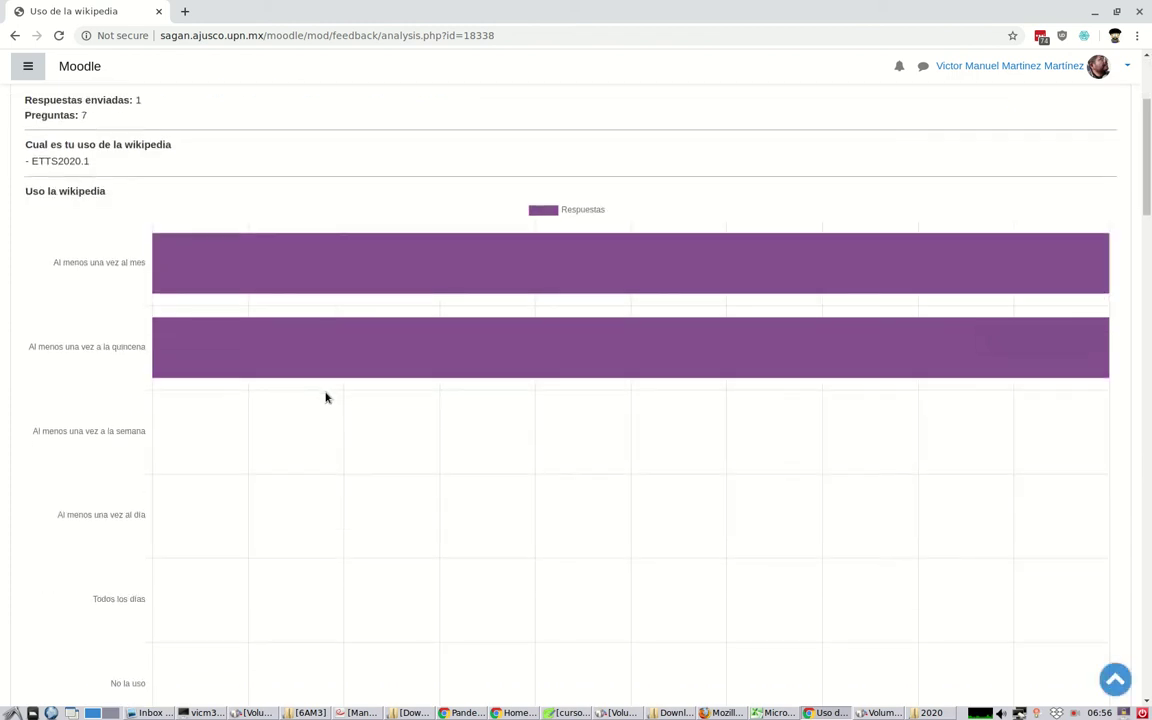
pyautogui.scroll(-9, 328, 389)
pyautogui.scroll(12, 329, 388)
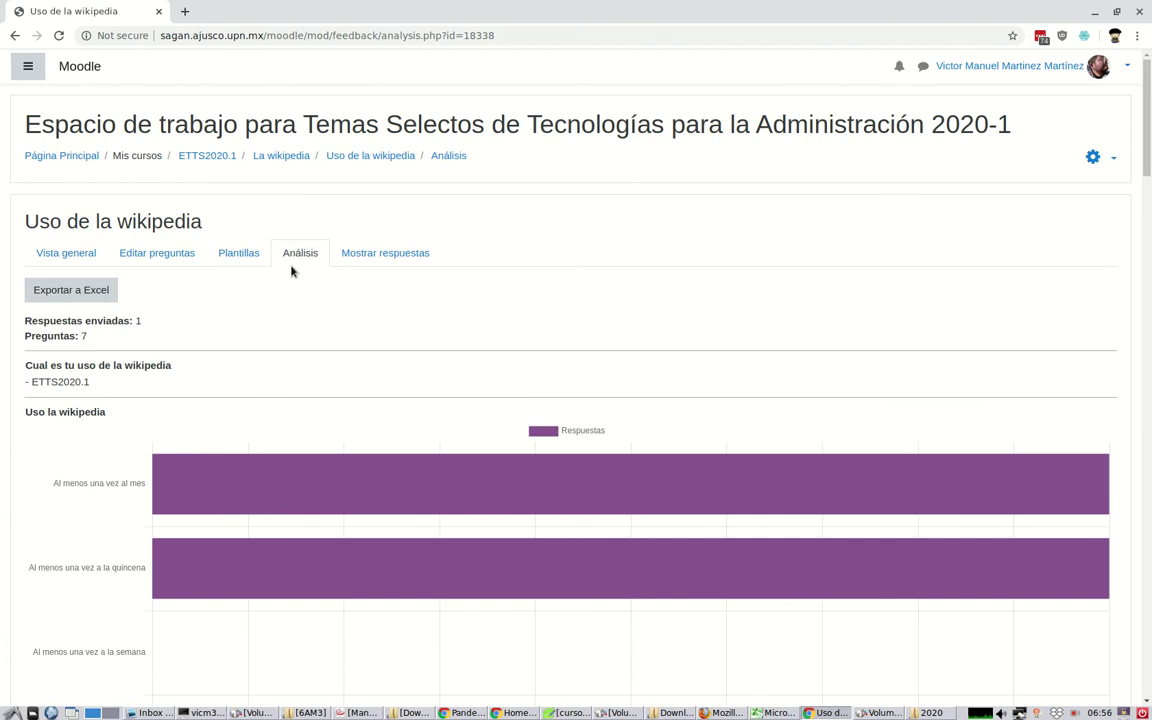
# Examine the table of anonymous responses and its download formats, keeping "Valores separados por comas (.csv)" selected.
pyautogui.click(375, 261)
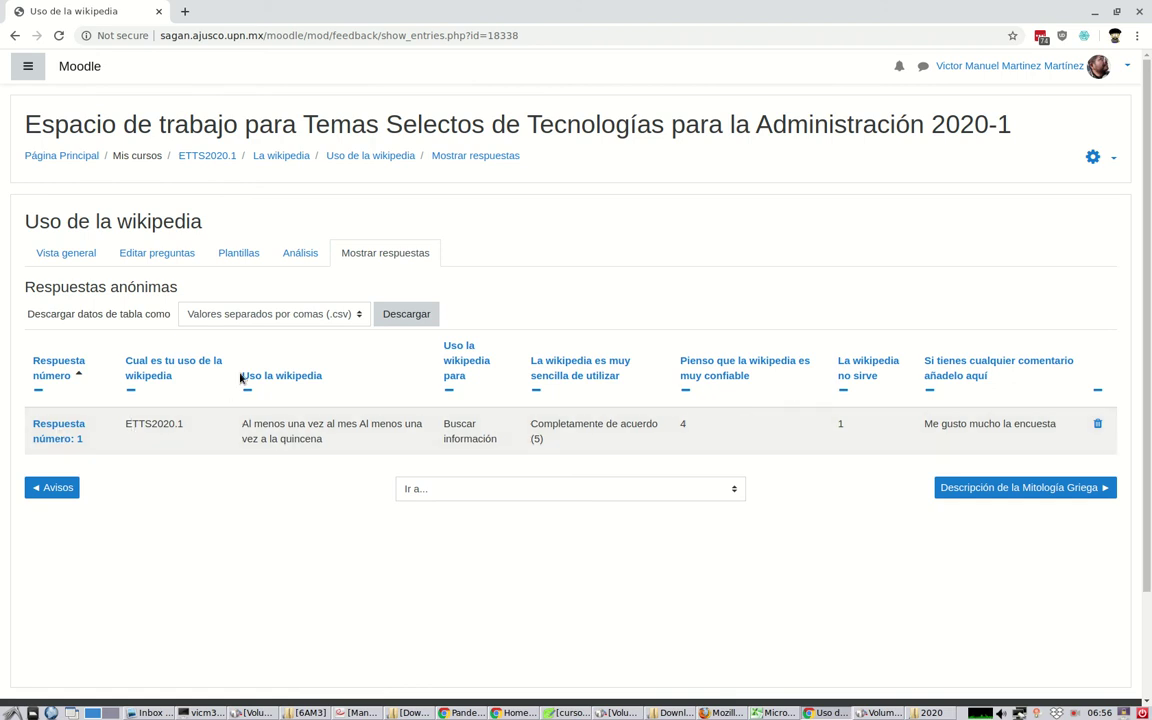
pyautogui.click(251, 318)
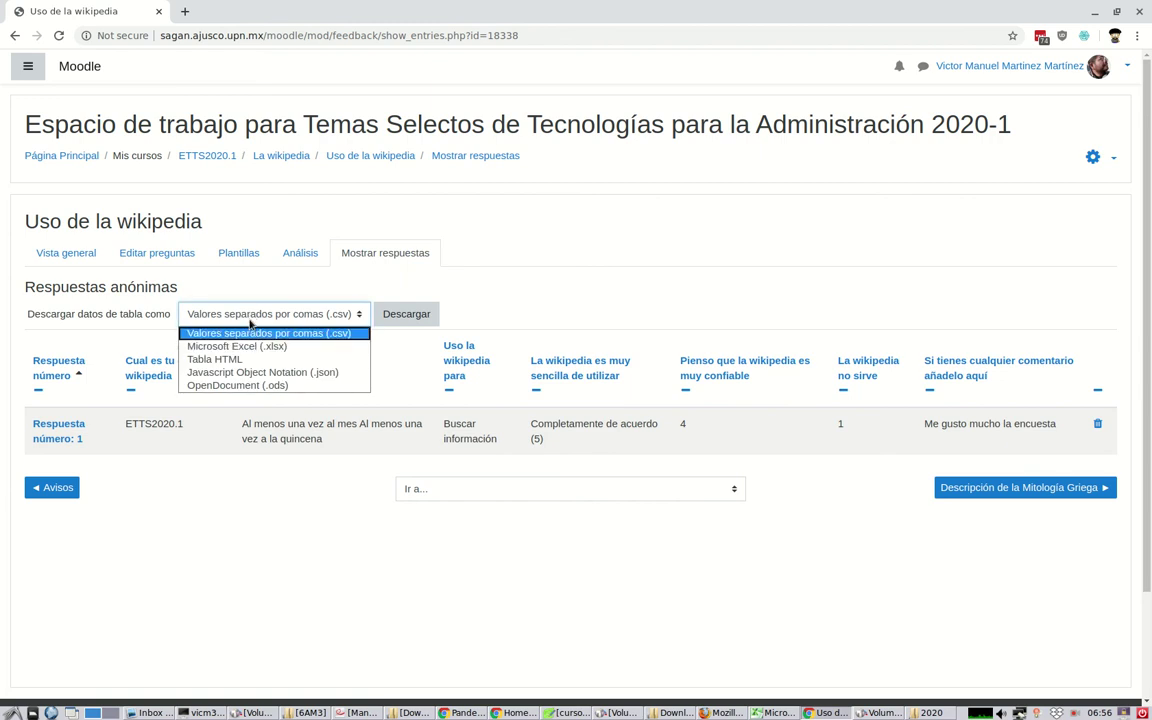
pyautogui.click(251, 332)
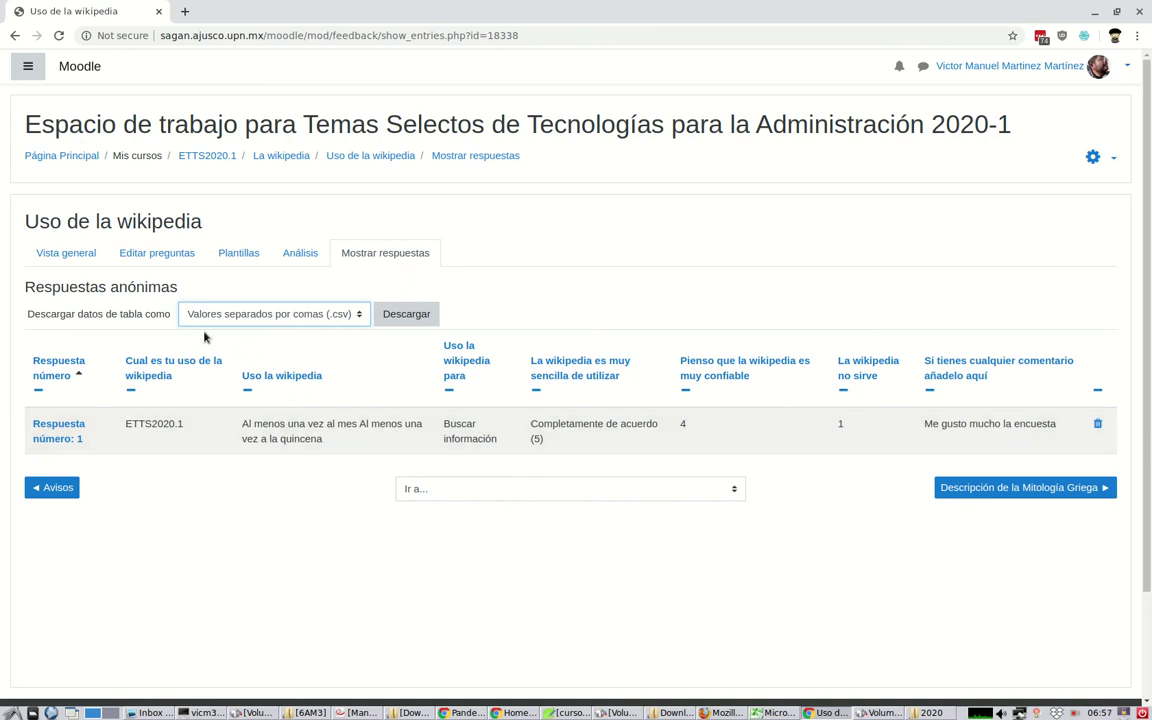
# Check the survey's "Vista general" page and open its questions for editing.
pyautogui.click(74, 252)
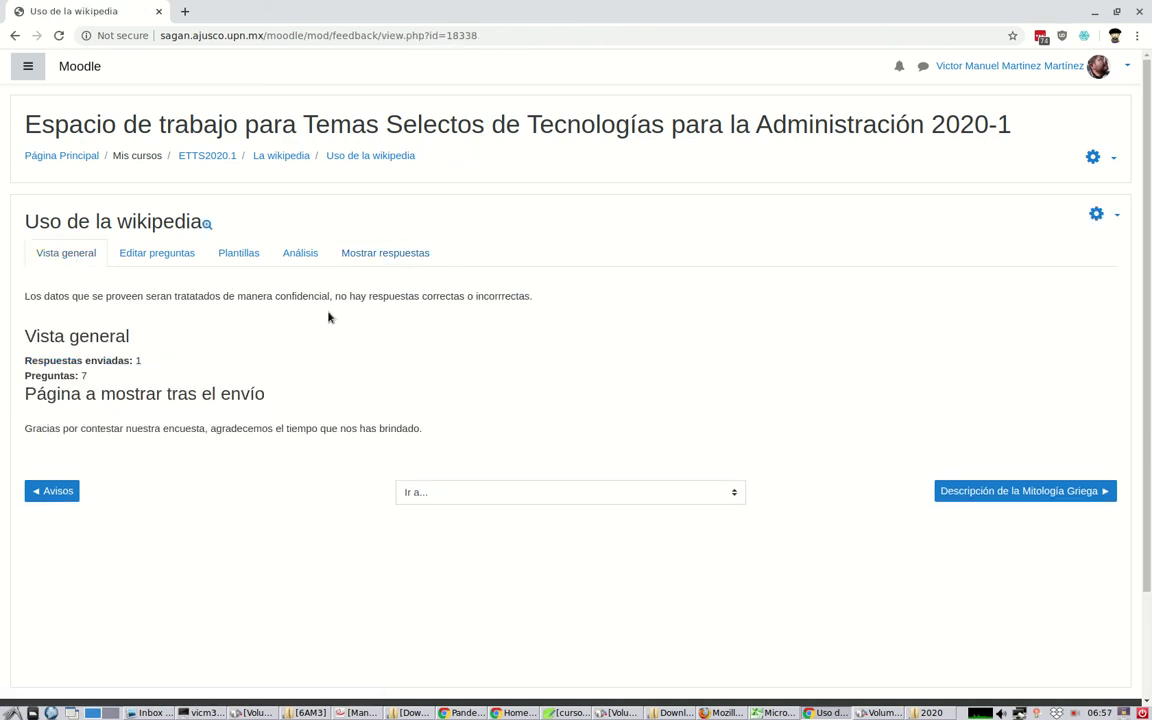
pyautogui.click(168, 256)
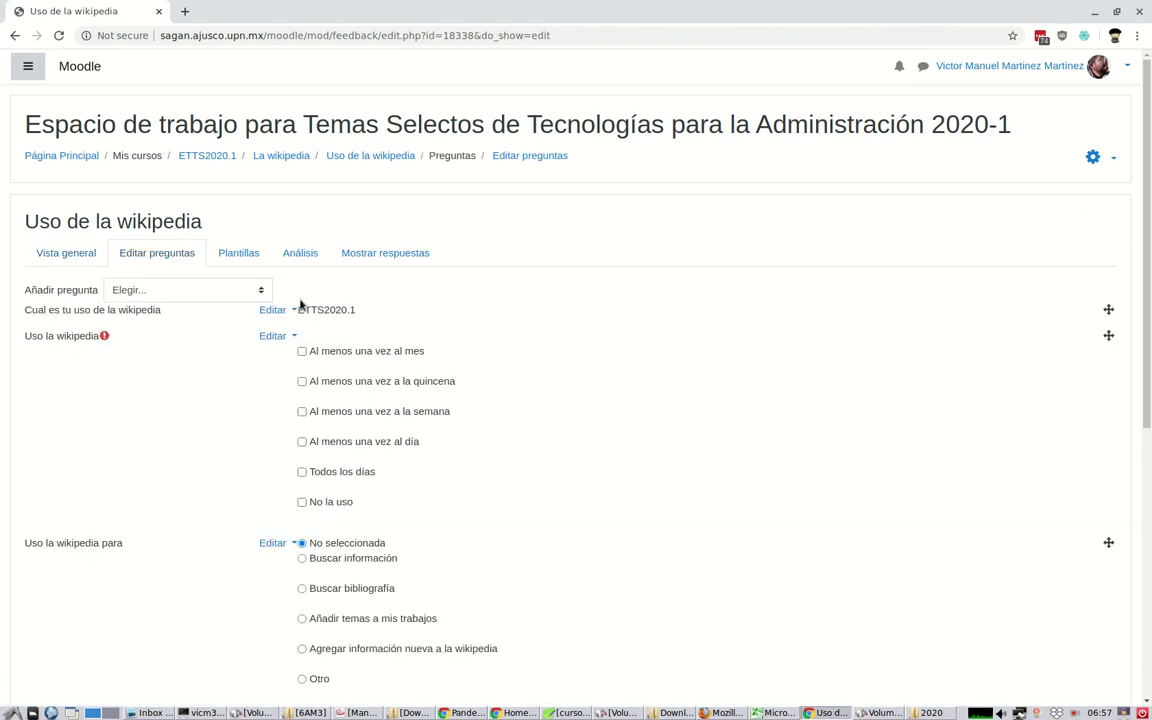